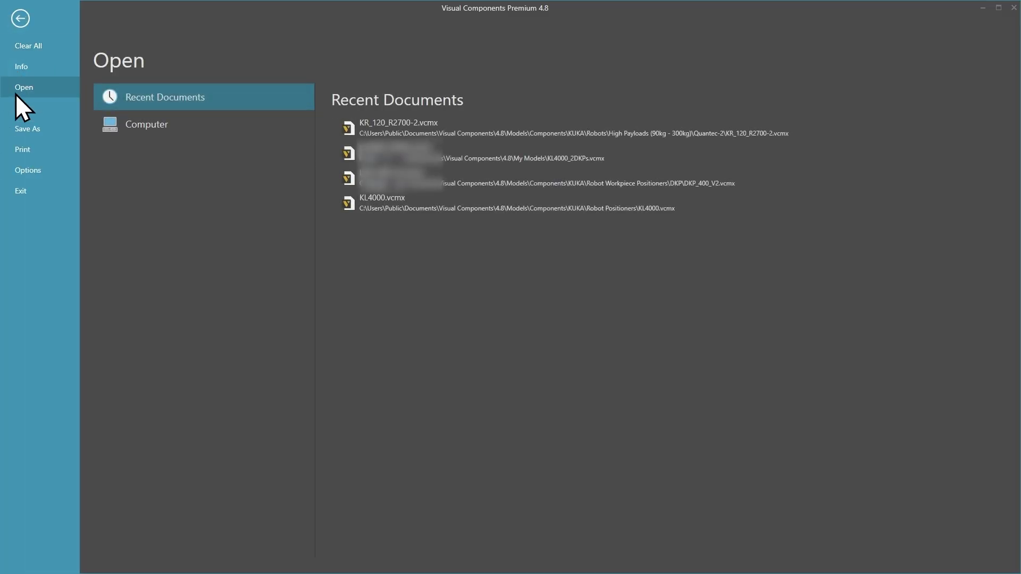
Review the installed add-ons, then set the default controller version to 8.7.4
{"action": "left_click", "coordinate": [24, 170]}
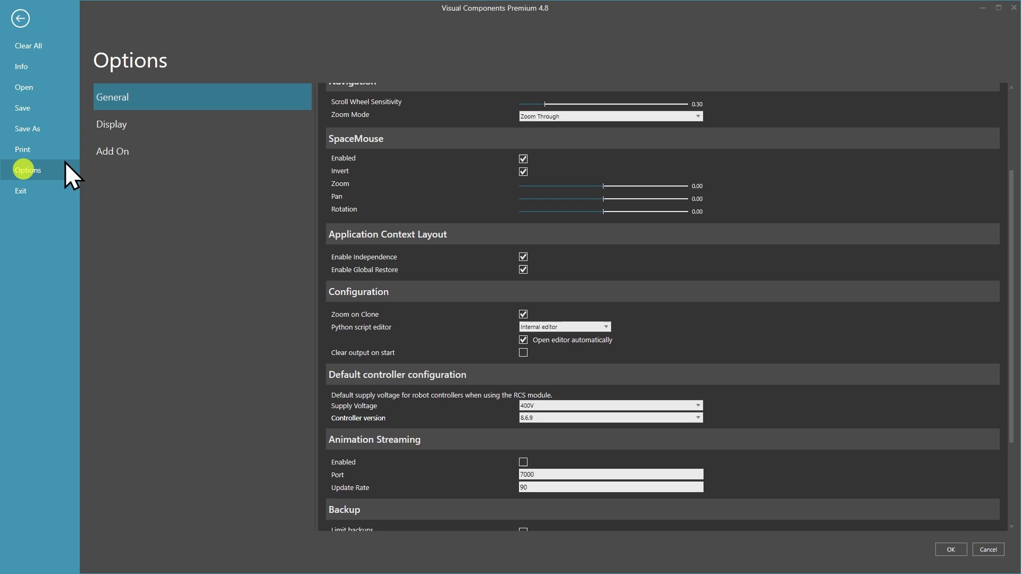
{"action": "left_click", "coordinate": [134, 152]}
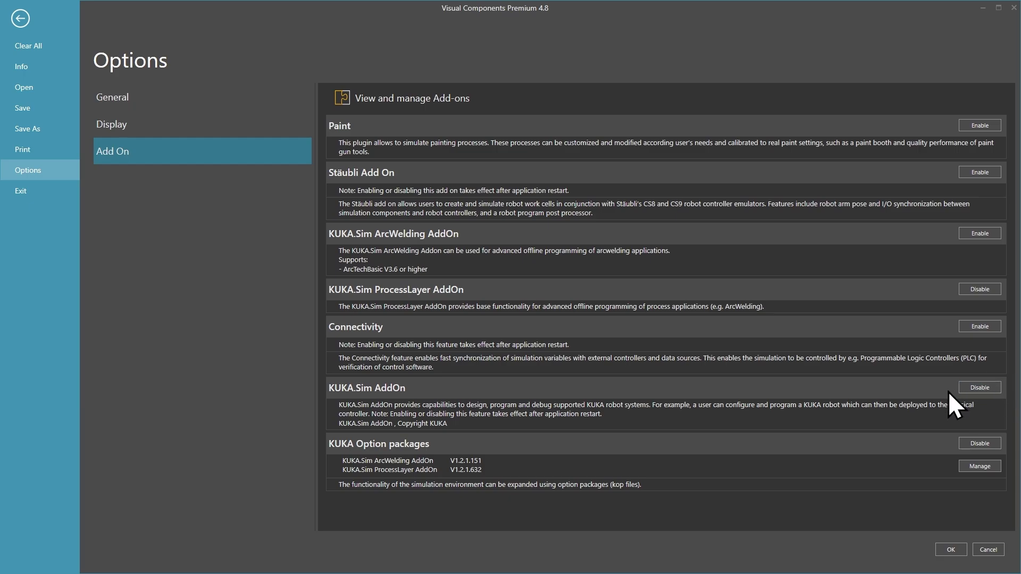
{"action": "left_click", "coordinate": [136, 95]}
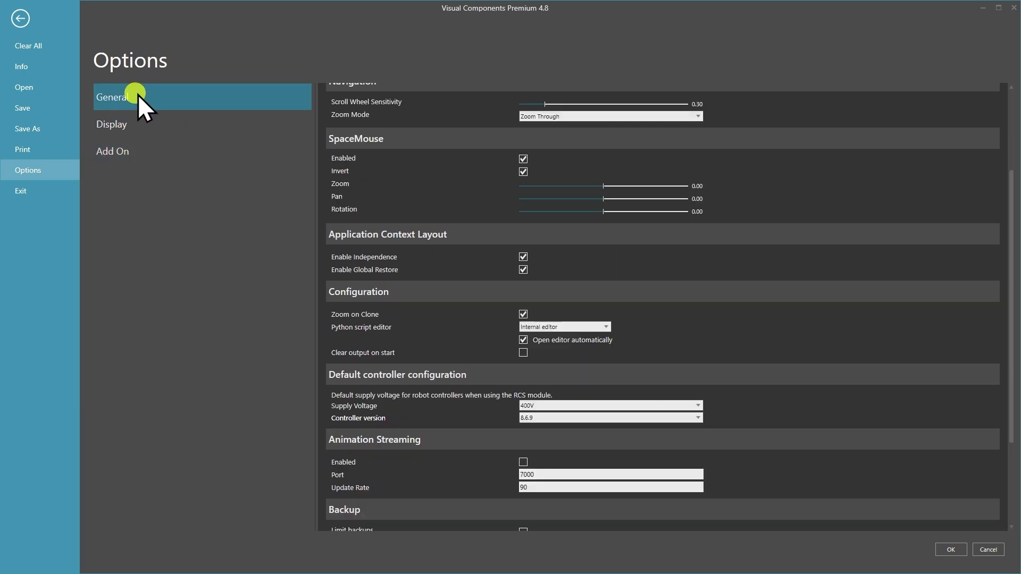
{"action": "left_click", "coordinate": [547, 419]}
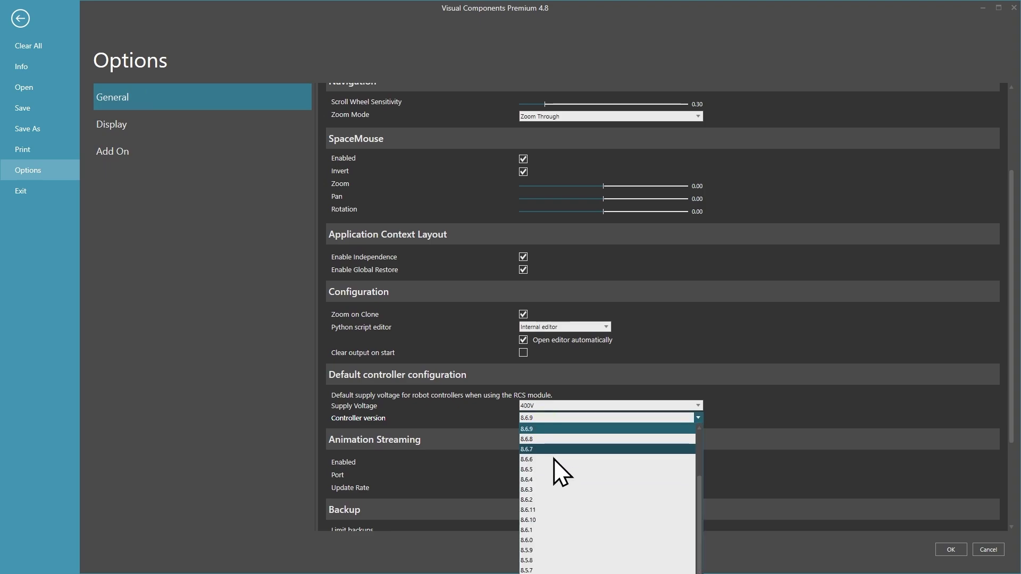
{"action": "scroll", "coordinate": [553, 457], "scroll_direction": "up", "scroll_amount": 2}
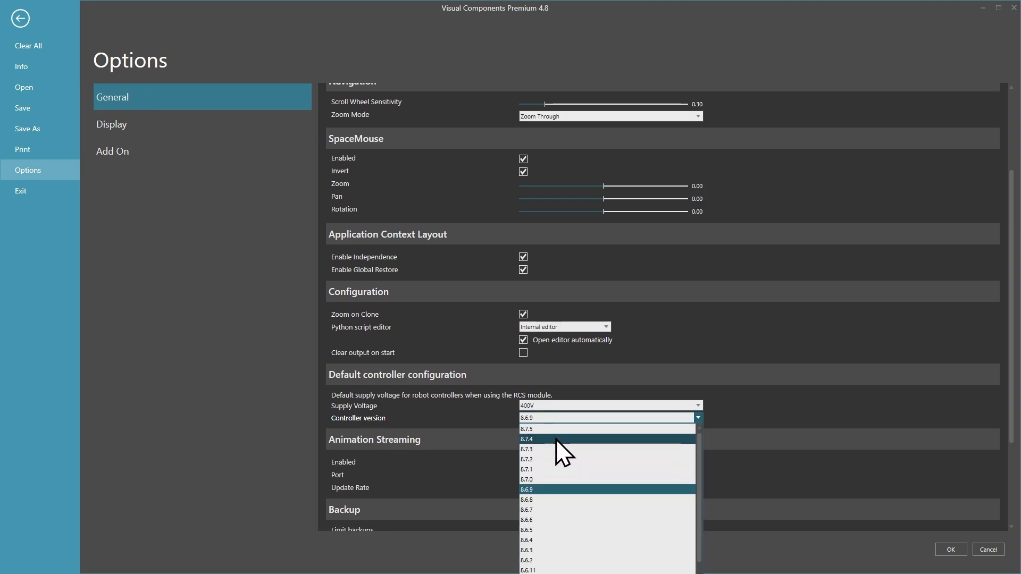
{"action": "left_click", "coordinate": [556, 440]}
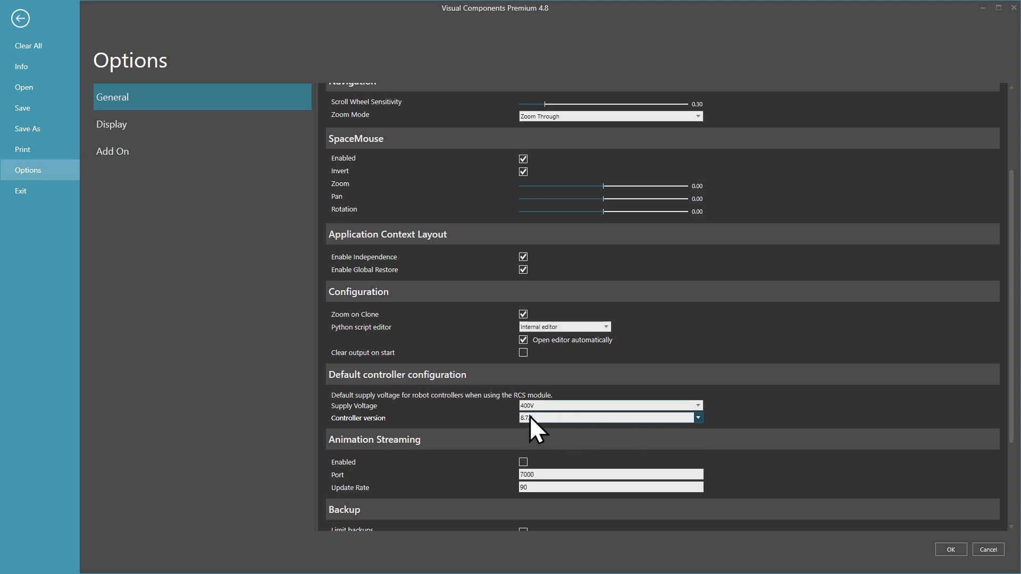
Apply the options and expand the eCatalog Components collection down to the KUKA folder
{"action": "left_click", "coordinate": [951, 551]}
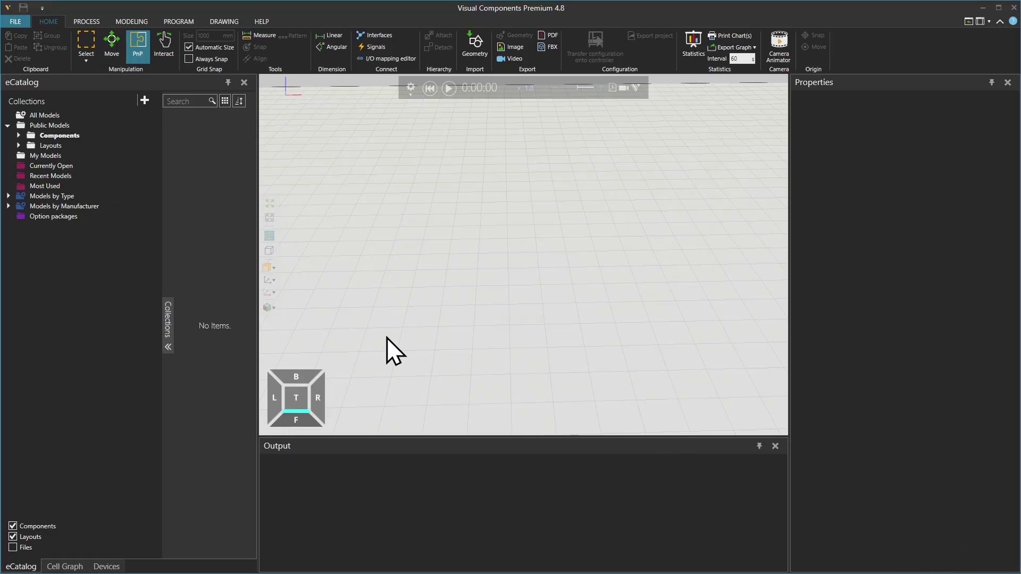
{"action": "left_click", "coordinate": [19, 134]}
{"action": "scroll", "coordinate": [78, 289], "scroll_direction": "down", "scroll_amount": 10}
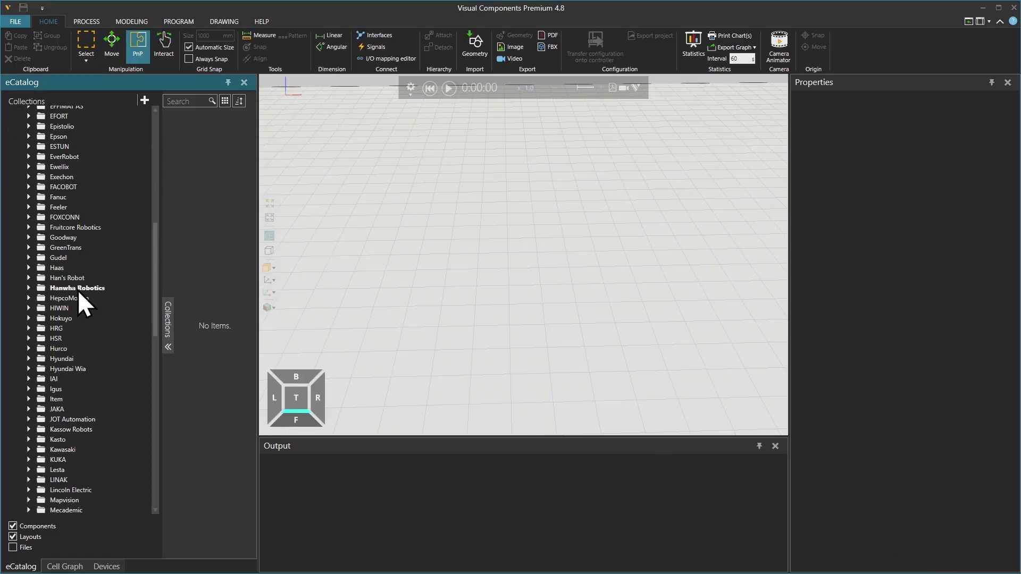
{"action": "scroll", "coordinate": [78, 290], "scroll_direction": "down", "scroll_amount": 2}
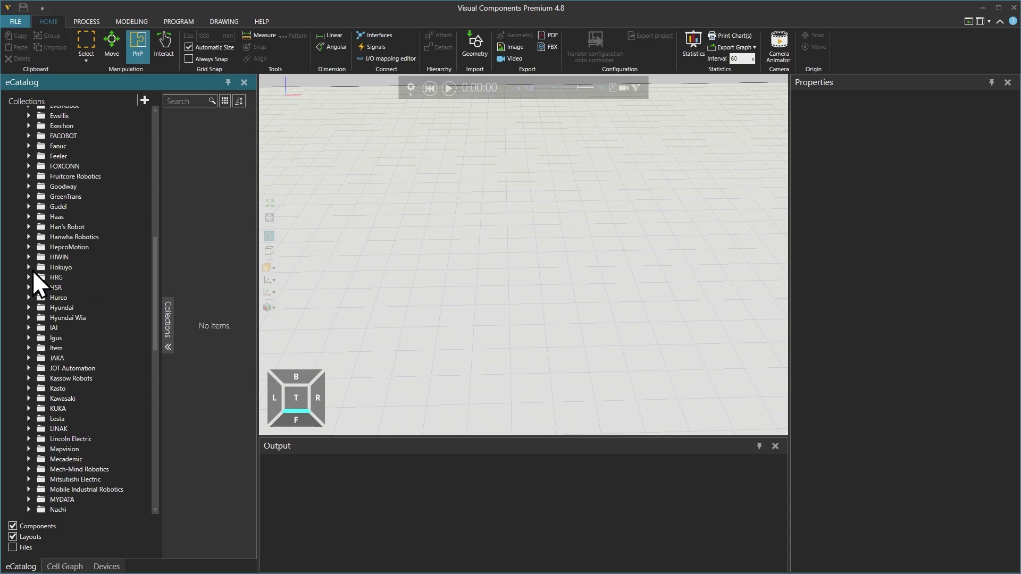
{"action": "left_click", "coordinate": [28, 409]}
{"action": "scroll", "coordinate": [40, 407], "scroll_direction": "down", "scroll_amount": 3}
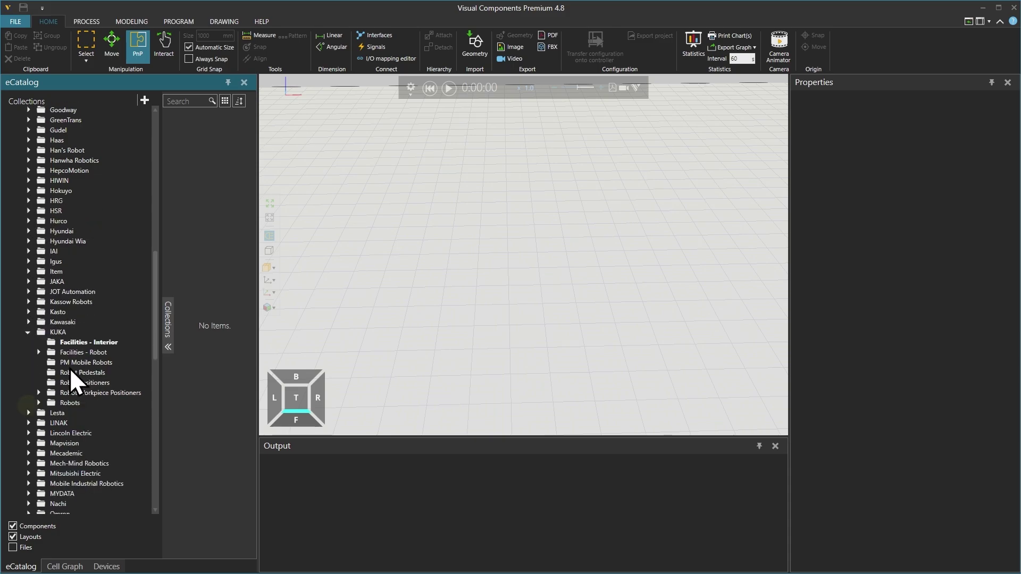
Add the KR 120 R2700-2 from KUKA Robots > High Payloads > Quantec-2 to the layout
{"action": "left_click", "coordinate": [38, 402]}
{"action": "scroll", "coordinate": [80, 404], "scroll_direction": "down", "scroll_amount": 2}
{"action": "double_click", "coordinate": [103, 392]}
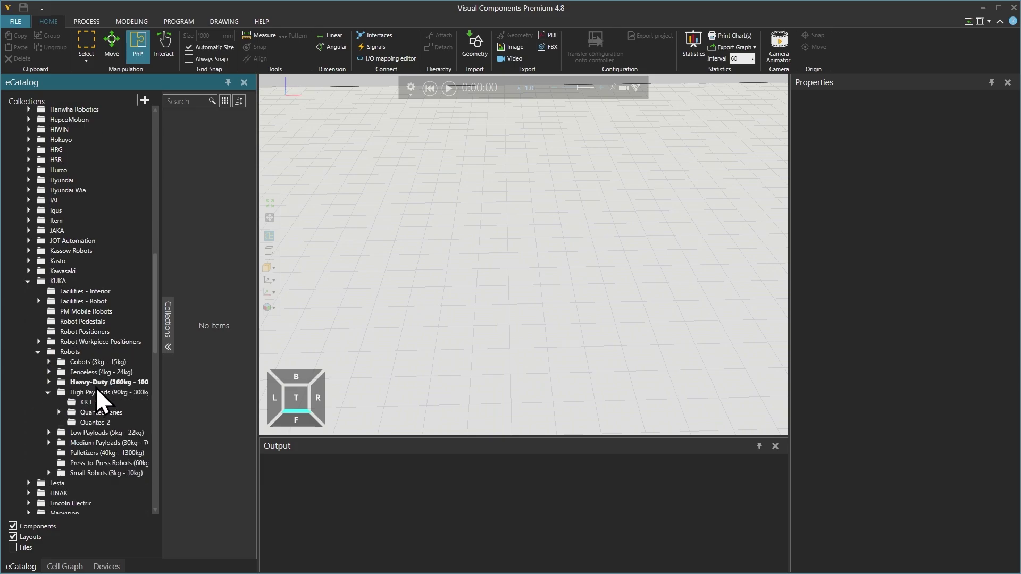
{"action": "left_click", "coordinate": [89, 423]}
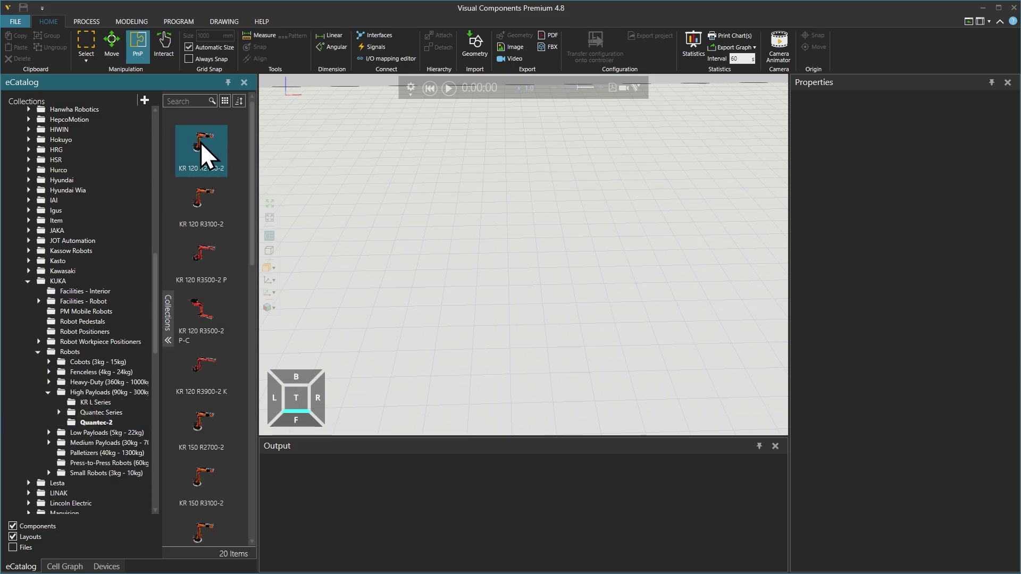
{"action": "double_click", "coordinate": [205, 155]}
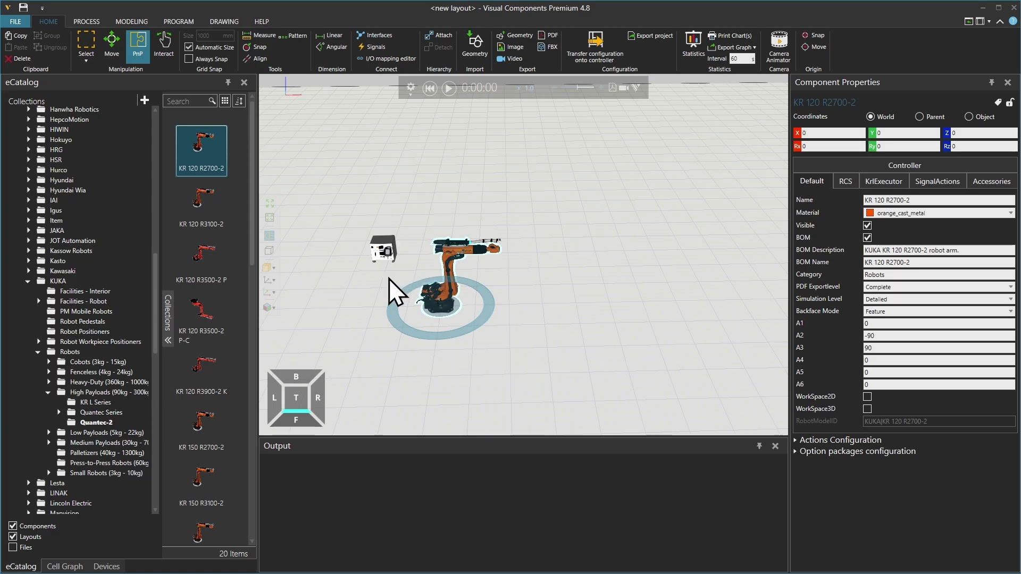
{"action": "scroll", "coordinate": [518, 313], "scroll_direction": "up", "scroll_amount": 3}
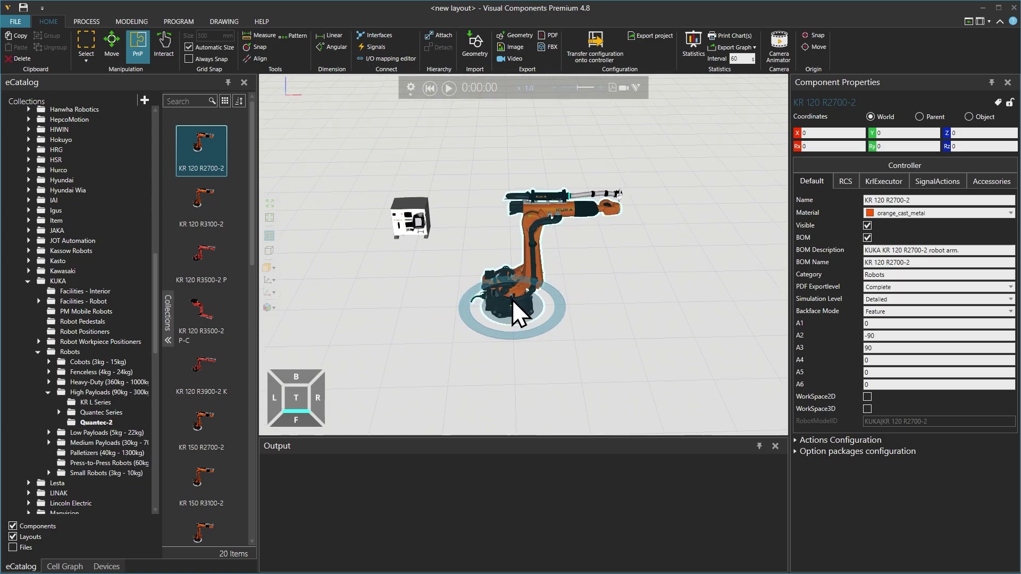
{"action": "scroll", "coordinate": [519, 314], "scroll_direction": "up", "scroll_amount": 3}
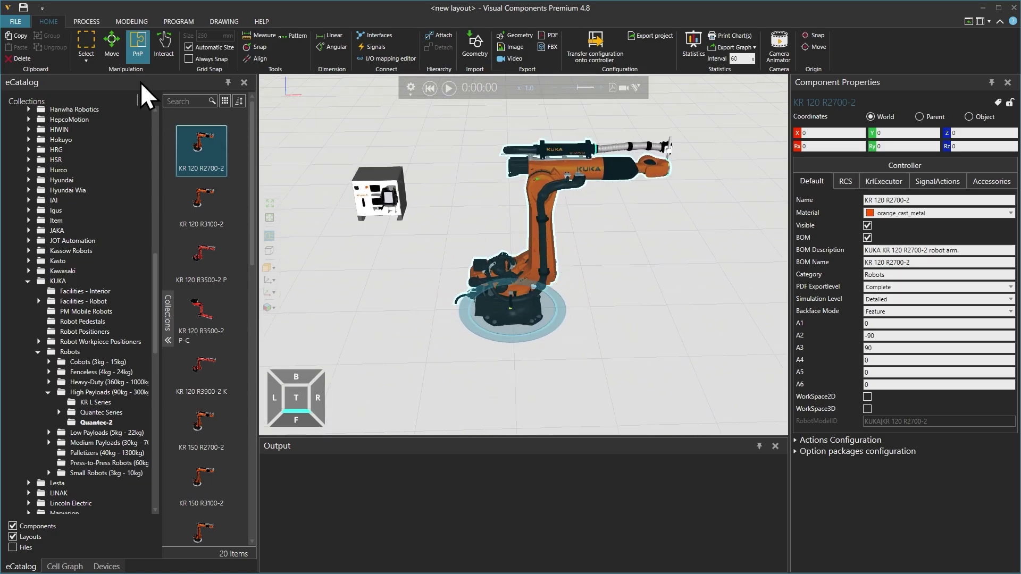
In the Program tab, select the first SPTP HOME, make TOOL_DATA[1] the jog tool, and open its properties
{"action": "left_click", "coordinate": [179, 22]}
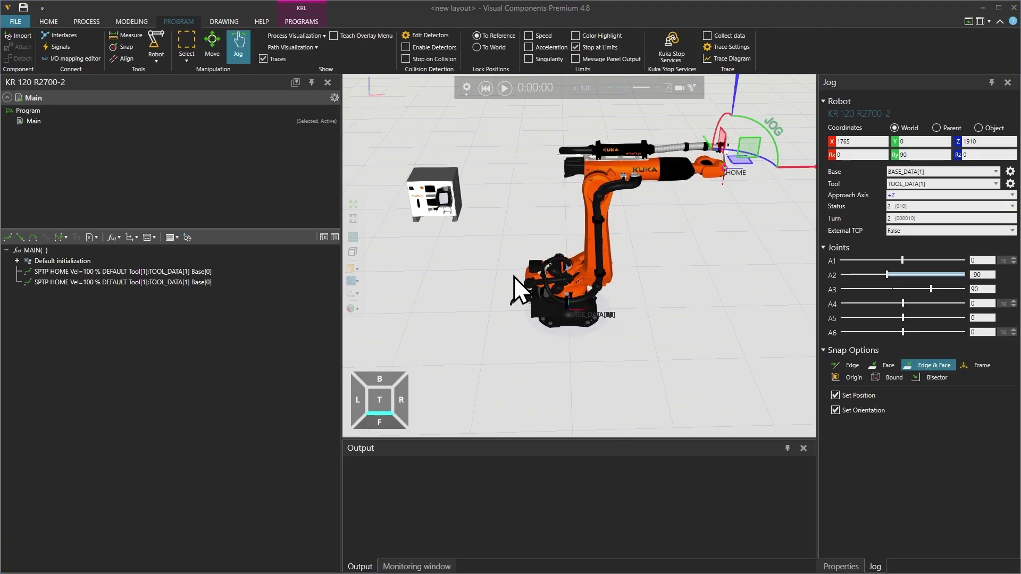
{"action": "left_click", "coordinate": [119, 269]}
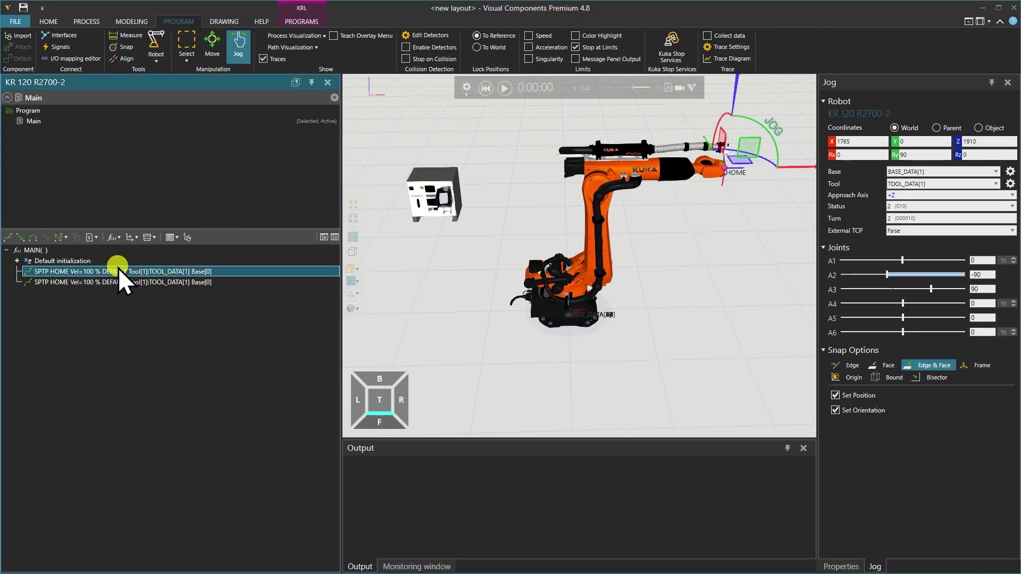
{"action": "right_click_drag", "start_coordinate": [688, 221], "coordinate": [663, 213]}
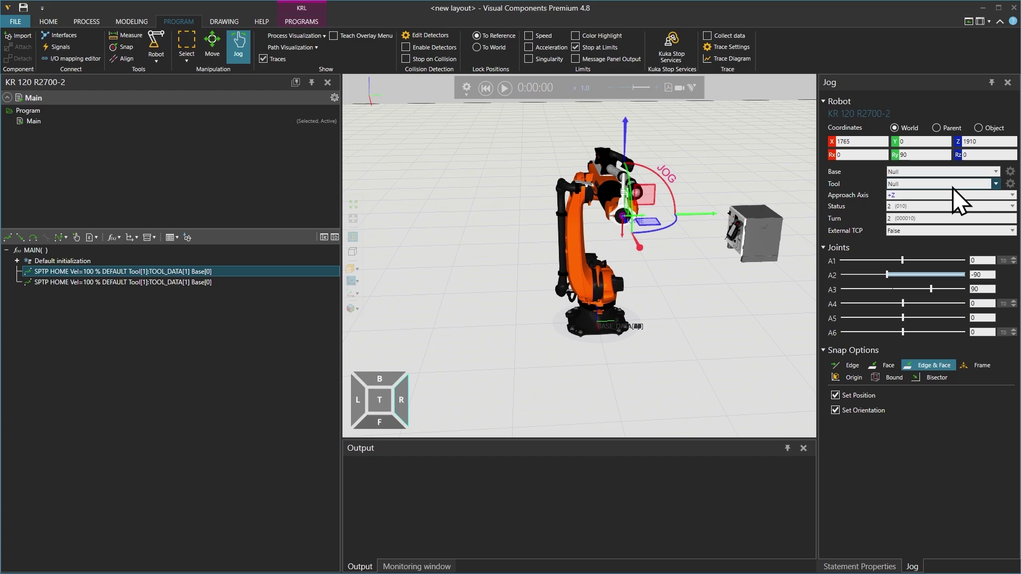
{"action": "left_click", "coordinate": [996, 184]}
{"action": "left_click", "coordinate": [960, 206]}
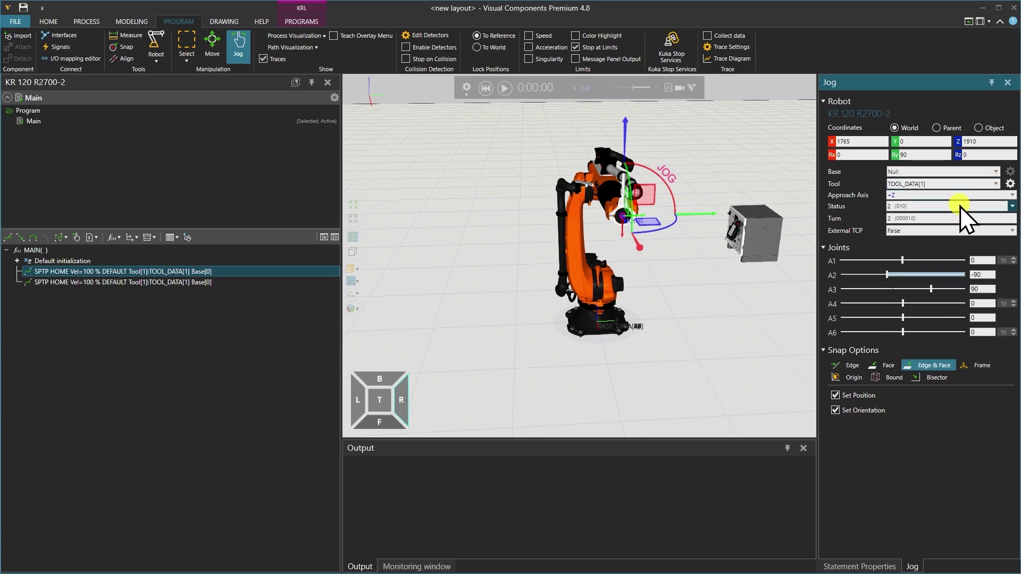
{"action": "left_click", "coordinate": [1010, 184]}
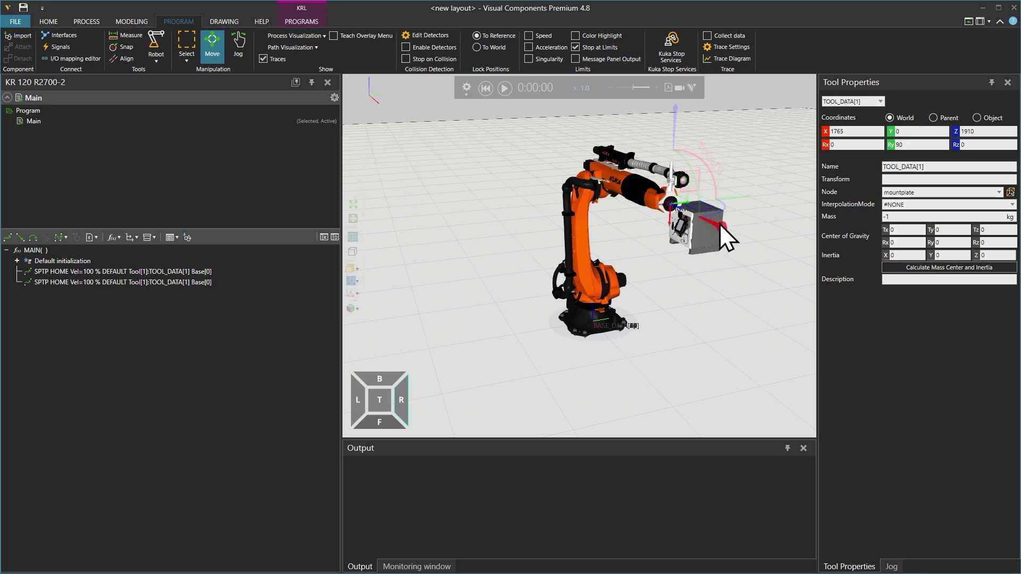
Drag TOOL_DATA[1] into place, then set Y 190 and Z 365 in Parent coordinates
{"action": "left_click_drag", "start_coordinate": [720, 225], "coordinate": [746, 241]}
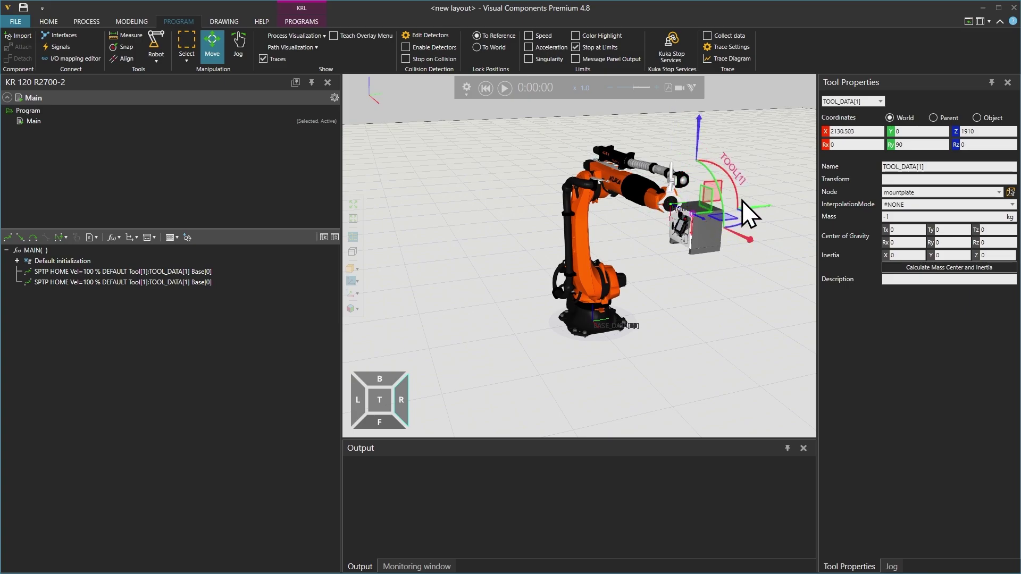
{"action": "right_click_drag", "start_coordinate": [736, 188], "coordinate": [720, 189]}
{"action": "left_click_drag", "start_coordinate": [674, 226], "coordinate": [706, 223]}
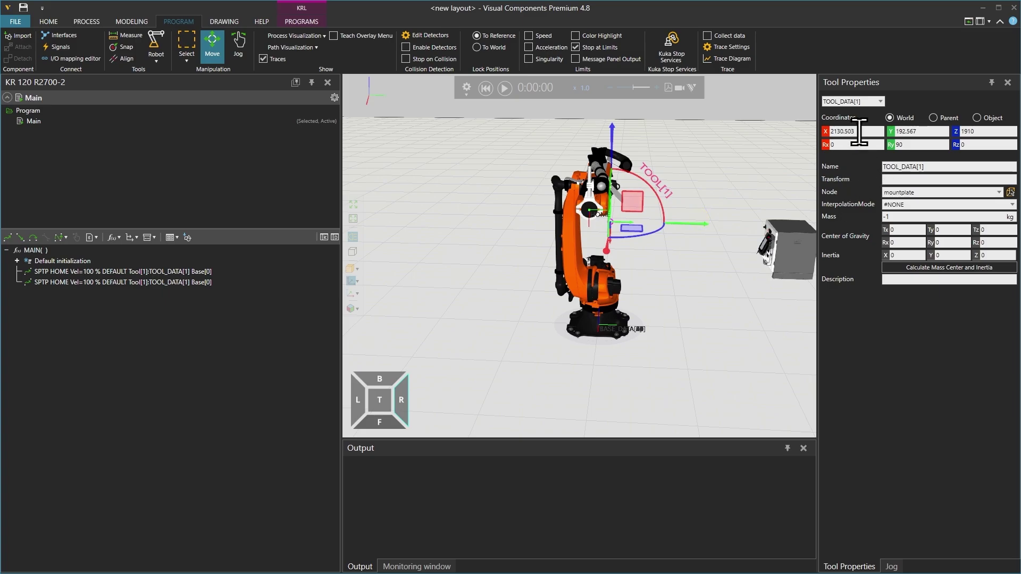
{"action": "left_click", "coordinate": [934, 118]}
{"action": "left_click_drag", "start_coordinate": [919, 131], "coordinate": [905, 149]}
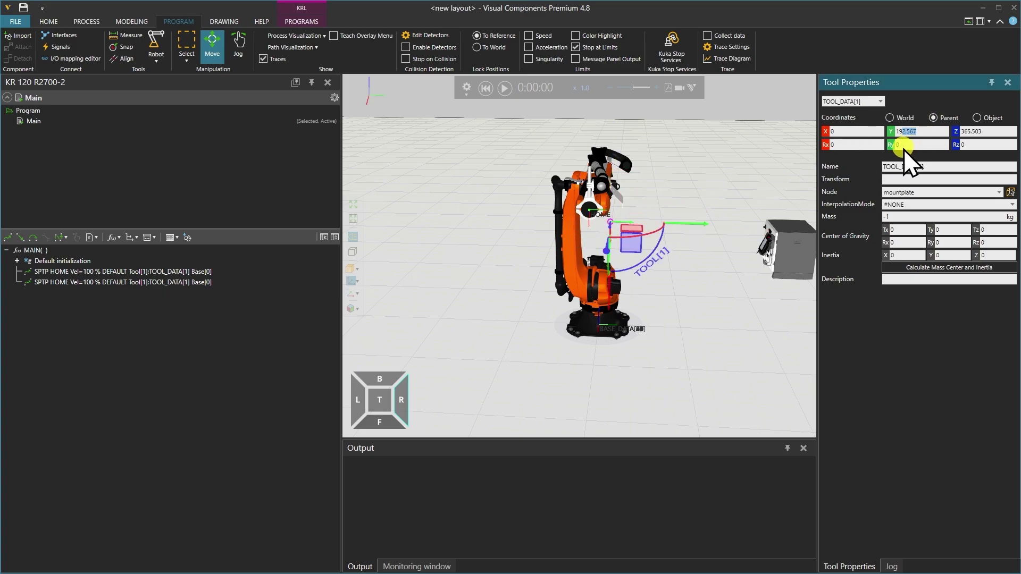
{"action": "type", "text": "0"}
{"action": "key", "text": "Tab"}
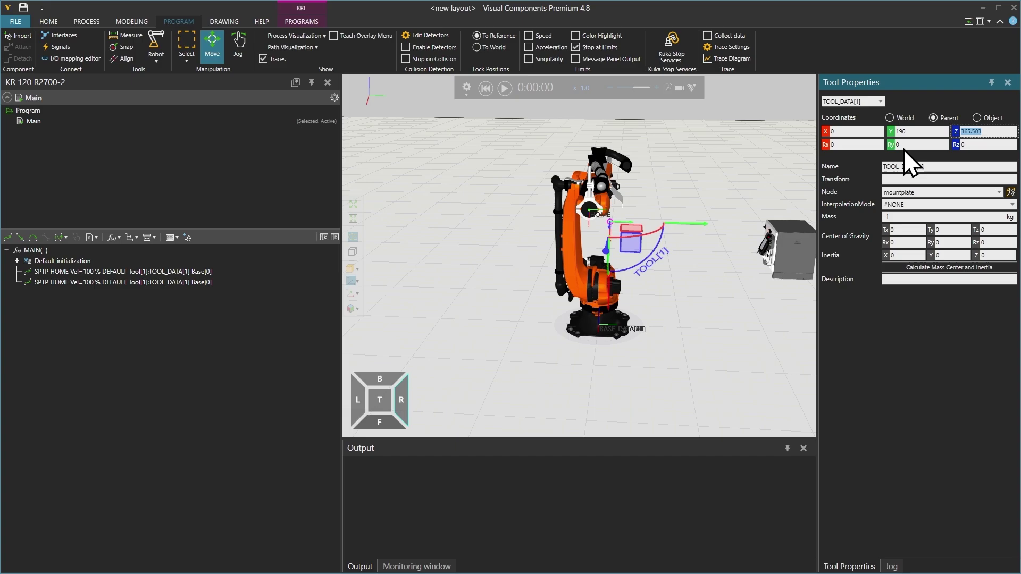
{"action": "type", "text": "365"}
{"action": "key", "text": "Return"}
Set the TOOL_DATA[1] mass to 50 kg
{"action": "right_click_drag", "start_coordinate": [638, 195], "coordinate": [596, 194]}
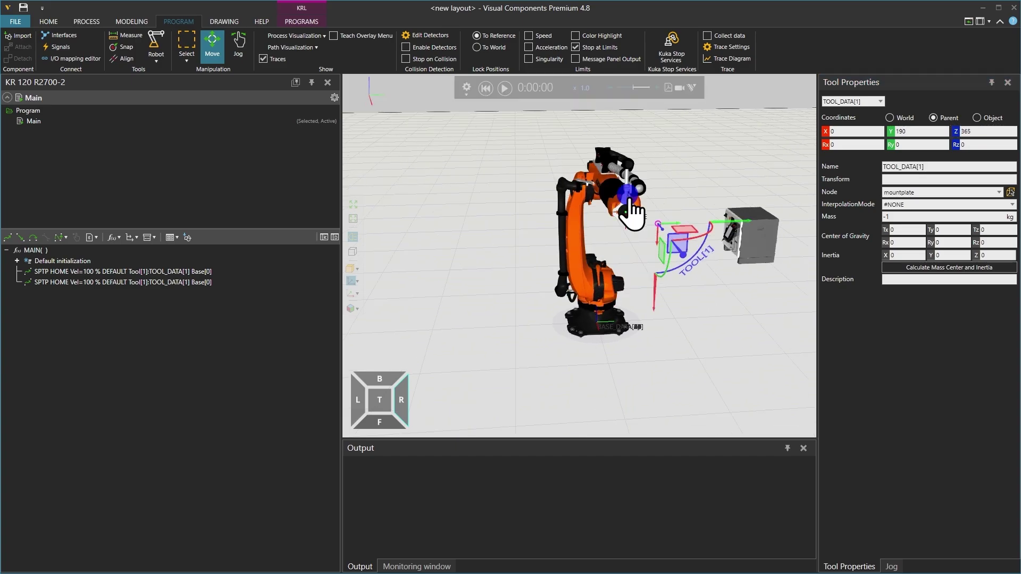
{"action": "left_click", "coordinate": [864, 216]}
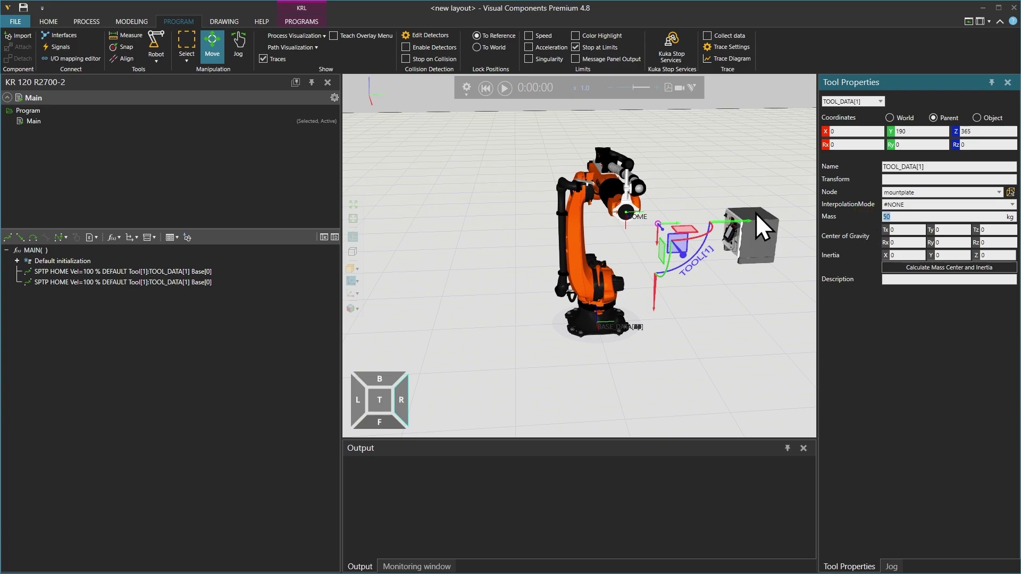
{"action": "left_click", "coordinate": [881, 102]}
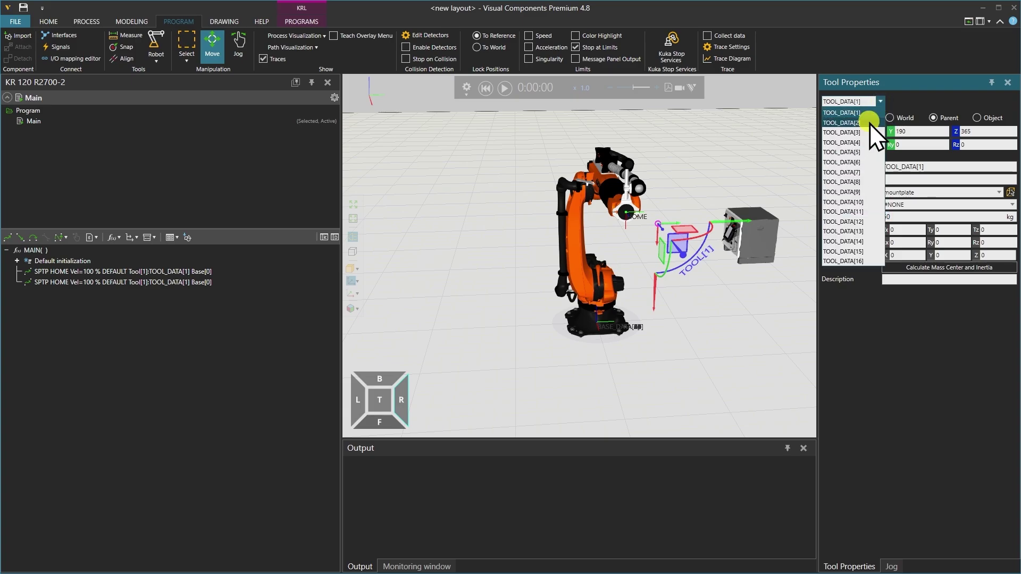
Switch to TOOL_DATA[2], drag it toward the flange, and set its mass to 60 kg
{"action": "left_click", "coordinate": [869, 123]}
{"action": "left_click_drag", "start_coordinate": [652, 235], "coordinate": [535, 213]}
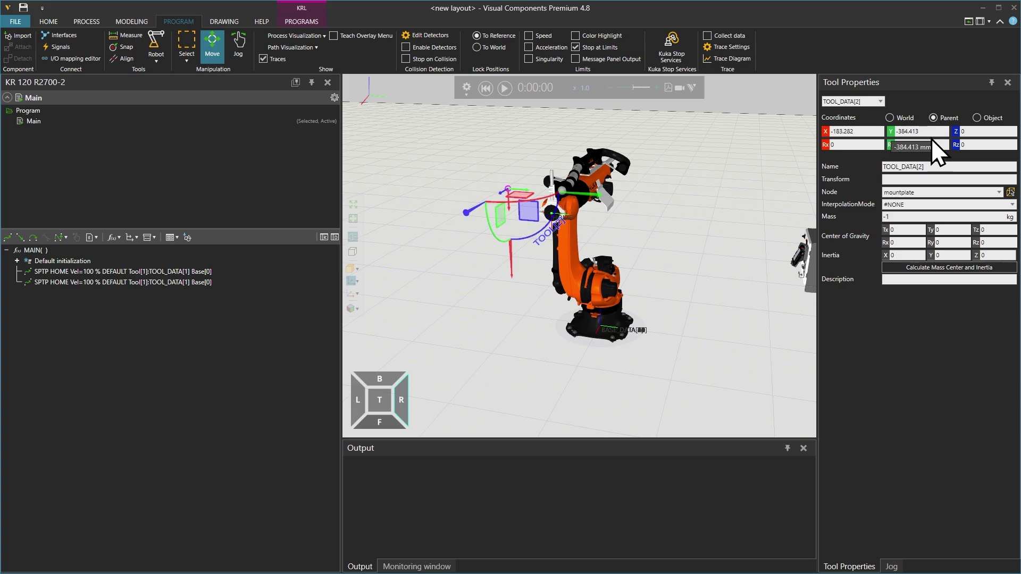
{"action": "left_click", "coordinate": [904, 217]}
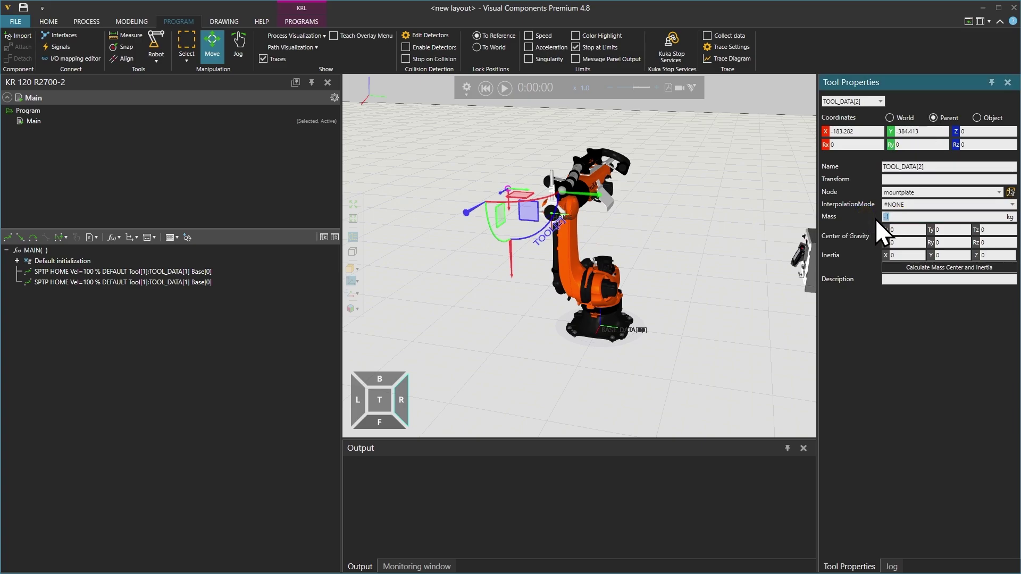
{"action": "key", "text": "Return"}
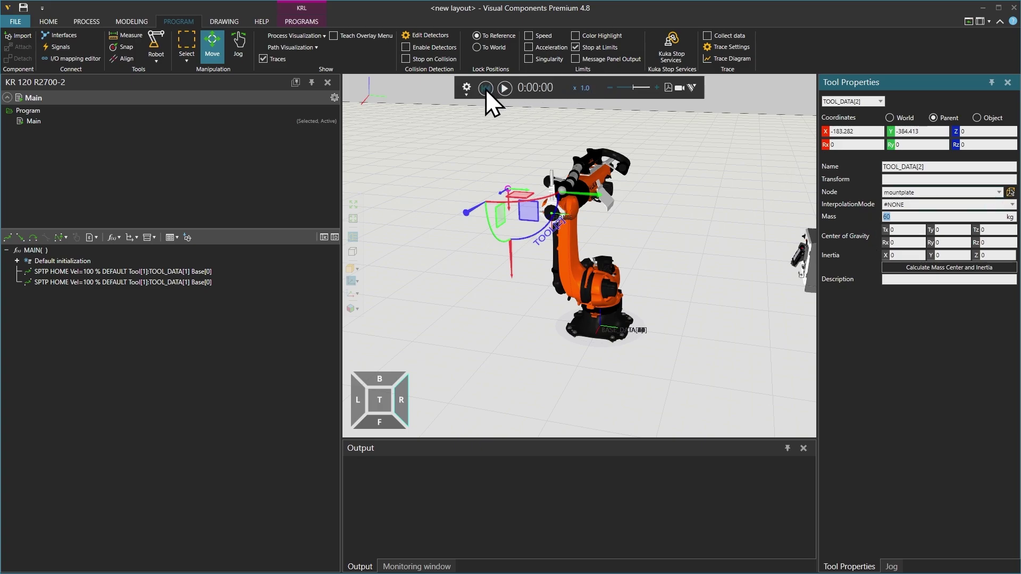
In the Jog tab, choose BASE_DATA[1] as the base and open its Base Properties
{"action": "left_click", "coordinate": [893, 567]}
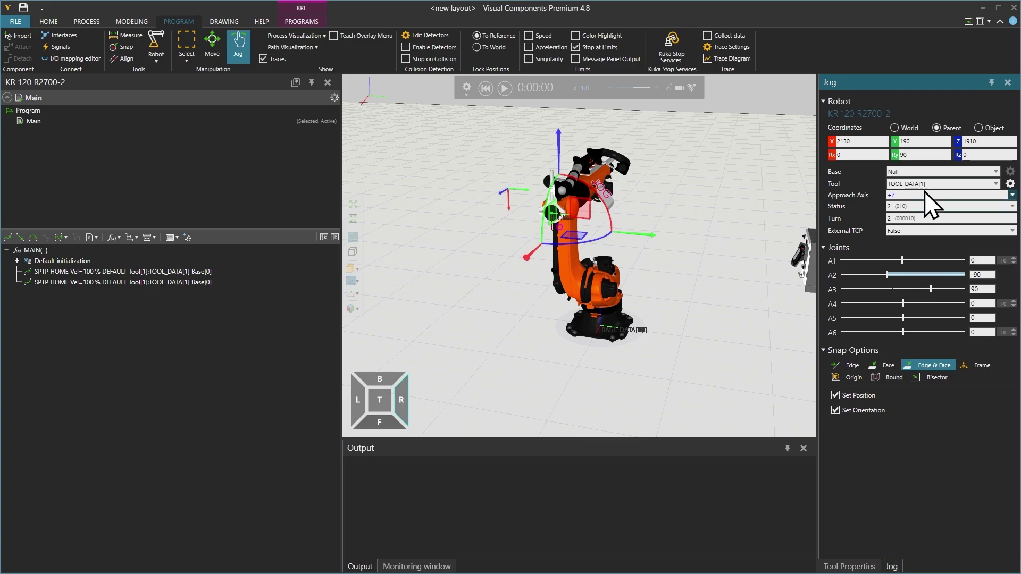
{"action": "left_click", "coordinate": [915, 172]}
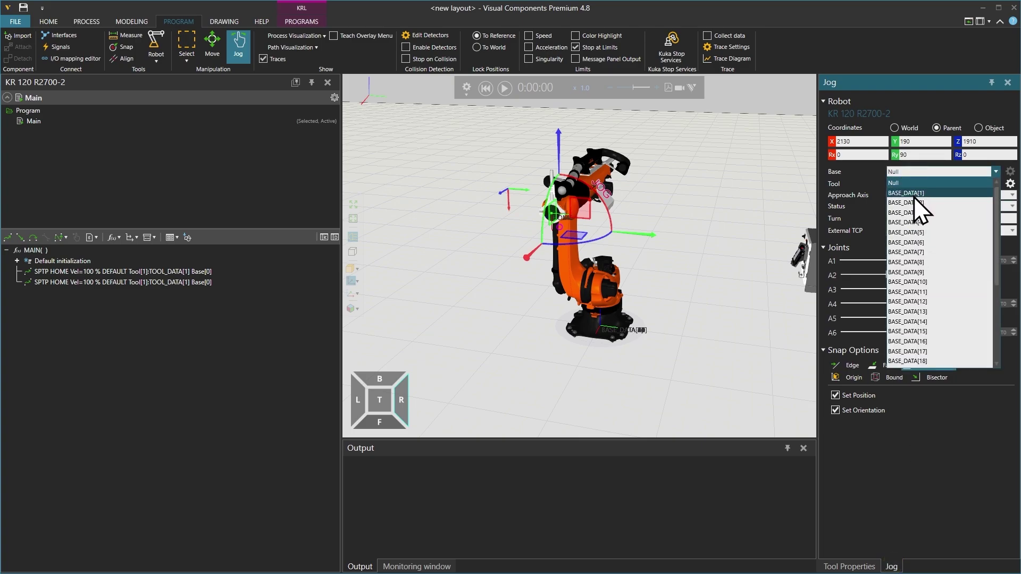
{"action": "left_click", "coordinate": [912, 195]}
{"action": "left_click", "coordinate": [1010, 171]}
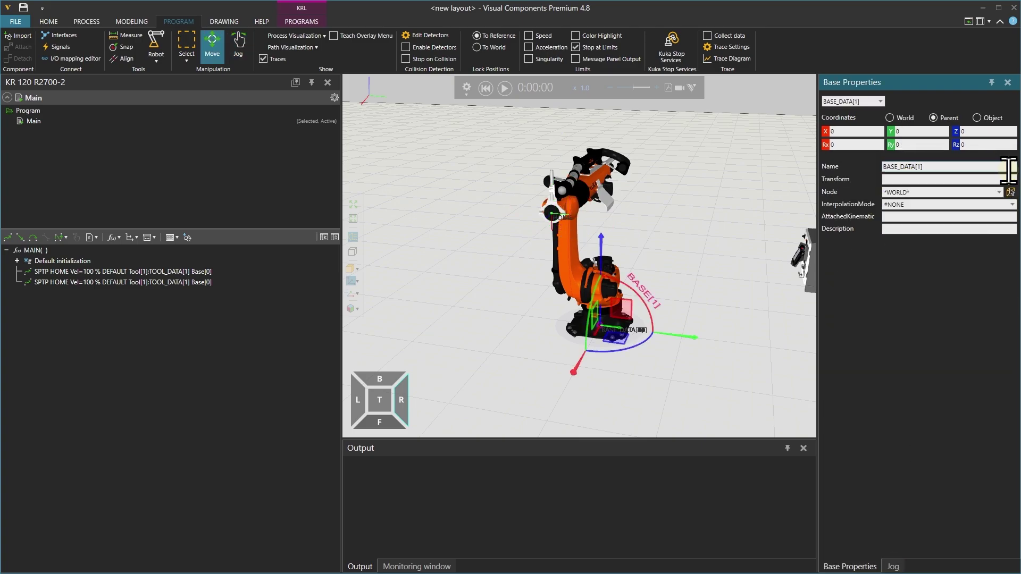
Drag BASE_DATA[1] onto the floor and set it to X 1000, Y -1000
{"action": "left_click_drag", "start_coordinate": [617, 341], "coordinate": [506, 371]}
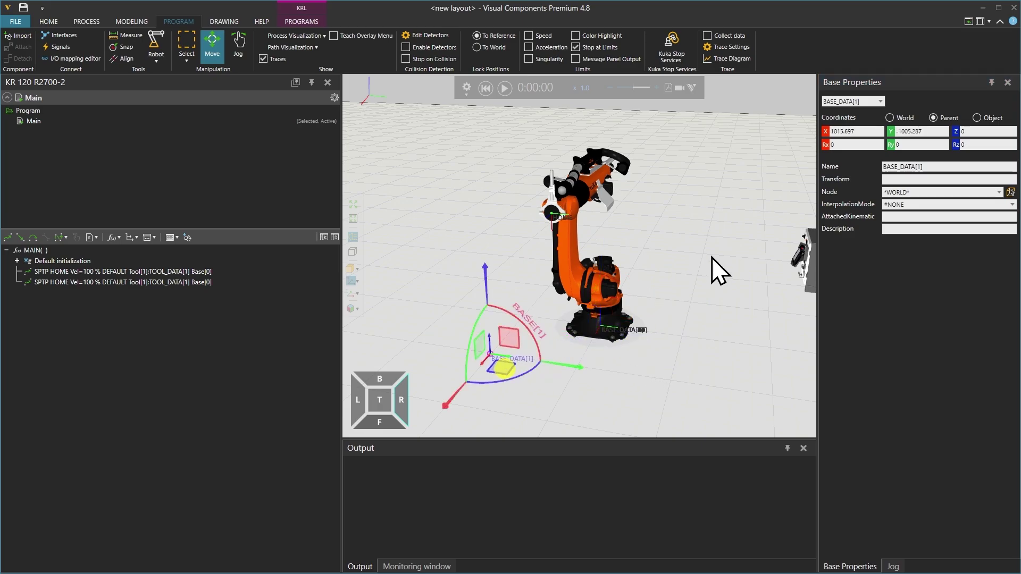
{"action": "left_click", "coordinate": [849, 133]}
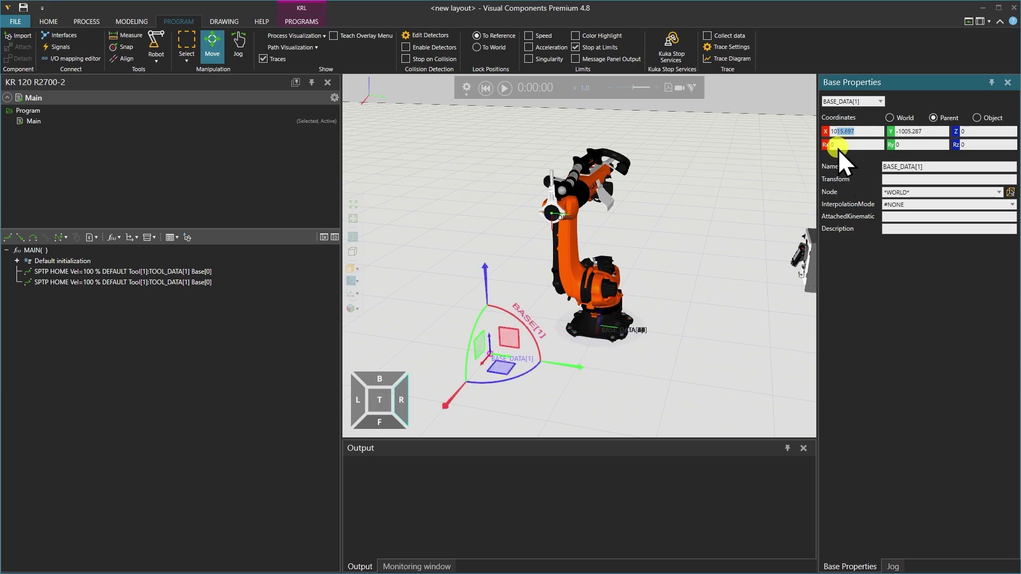
{"action": "type", "text": "00"}
{"action": "key", "text": "Tab"}
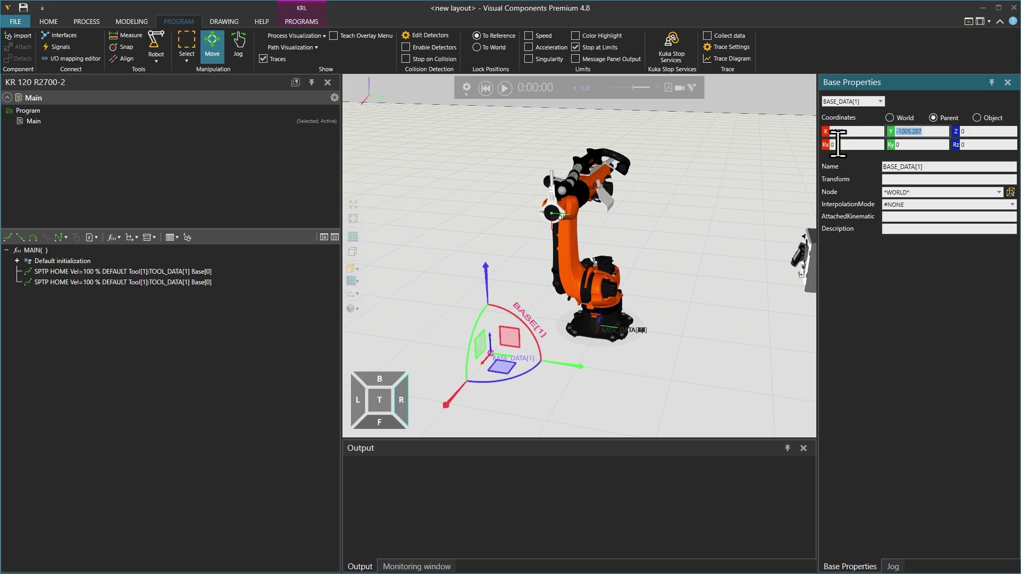
{"action": "type", "text": "-1000"}
{"action": "key", "text": "Return"}
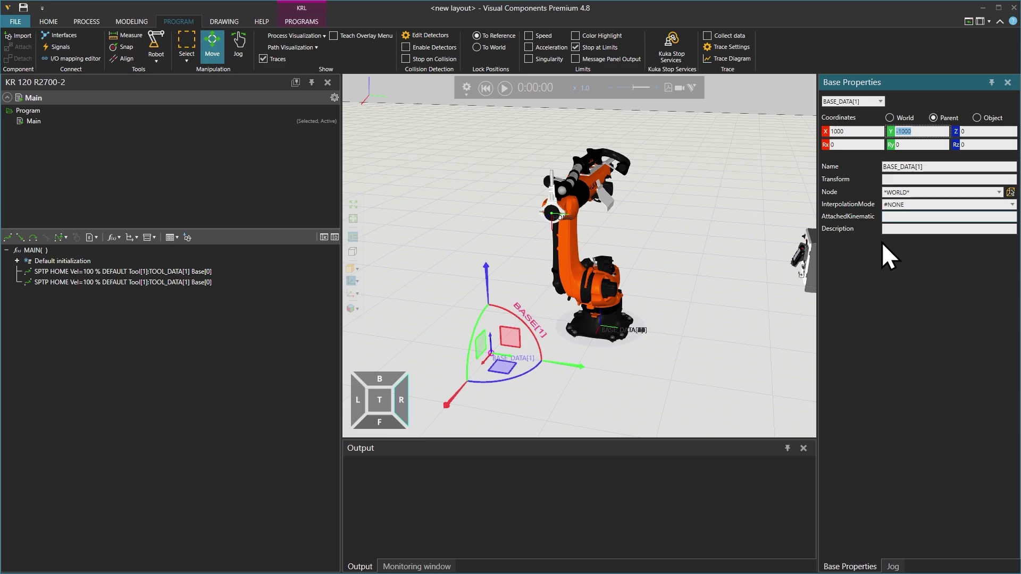
{"action": "mouse_move", "coordinate": [686, 309]}
{"action": "right_mouse_down"}
{"action": "mouse_move", "coordinate": [672, 314]}
{"action": "mouse_move", "coordinate": [679, 319]}
{"action": "right_mouse_up"}
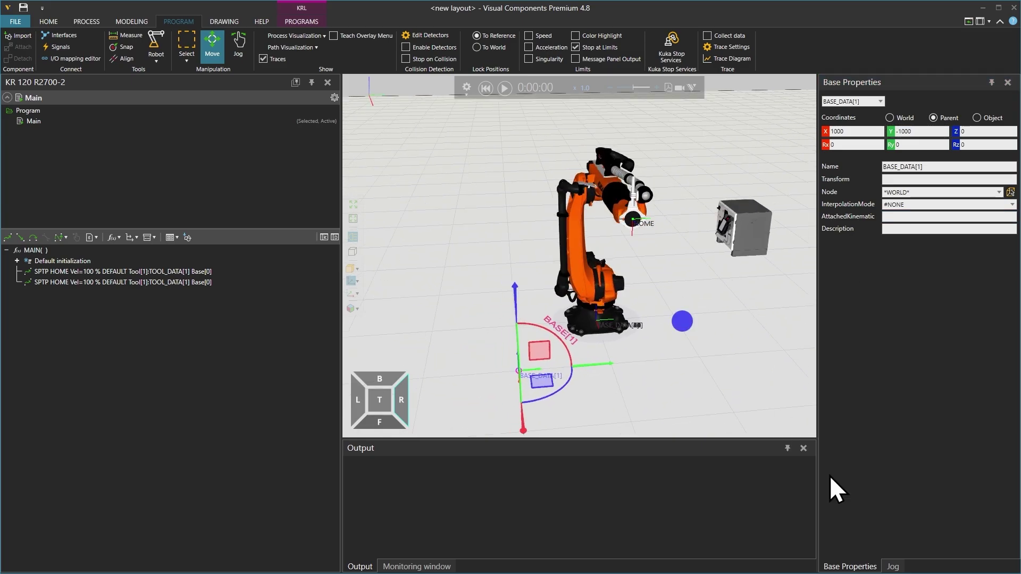
Jog the TCP to the first target, add SPTP P1, and move the closing HOME below it
{"action": "left_click", "coordinate": [893, 567]}
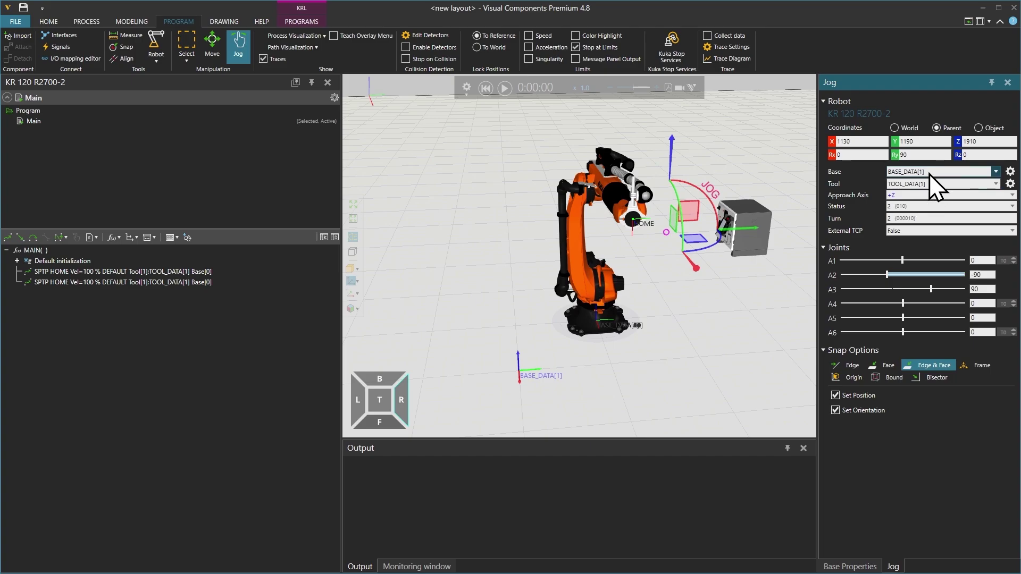
{"action": "right_click_drag", "start_coordinate": [741, 288], "coordinate": [729, 285]}
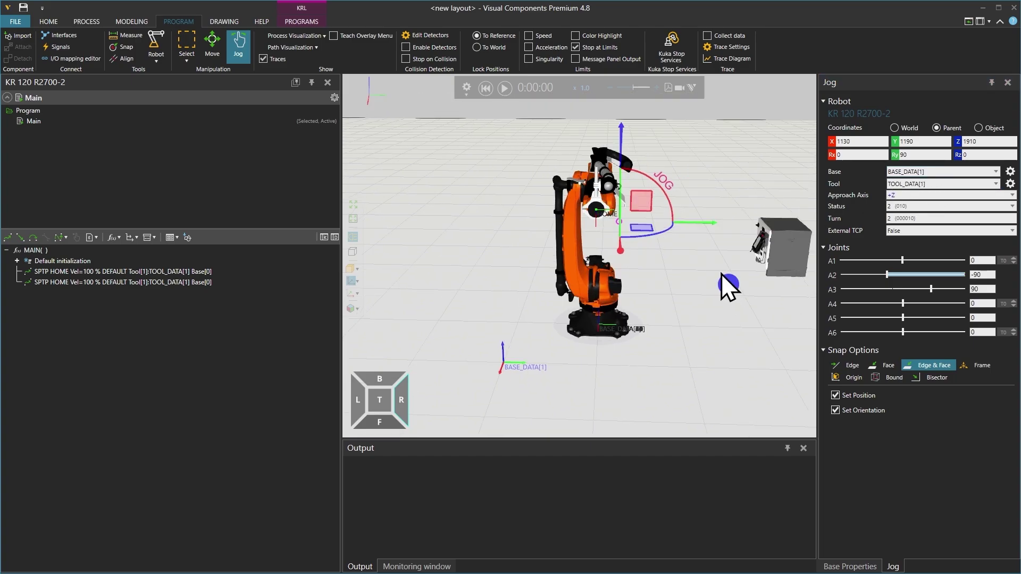
{"action": "left_click_drag", "start_coordinate": [646, 204], "coordinate": [544, 203]}
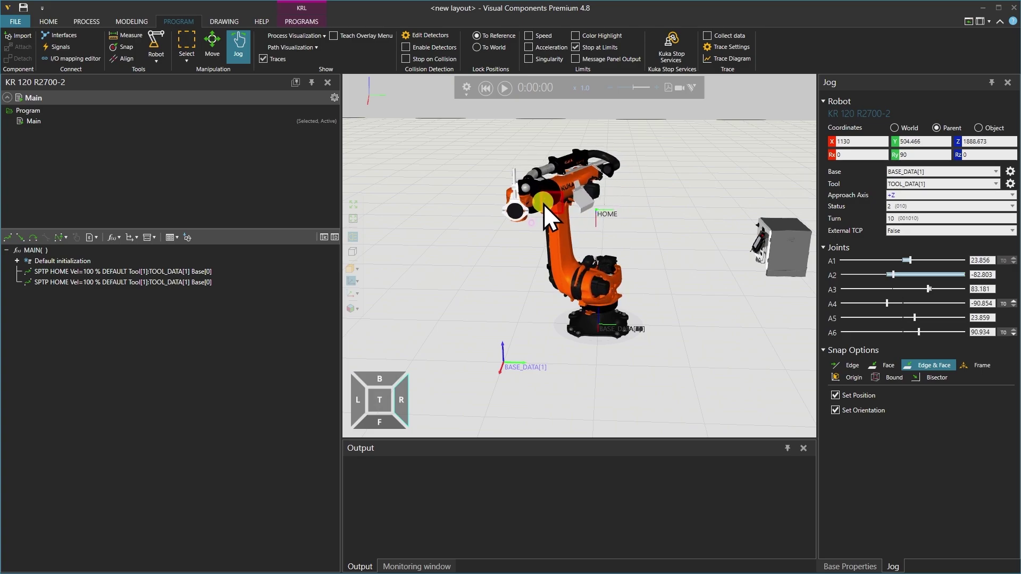
{"action": "left_click", "coordinate": [9, 238]}
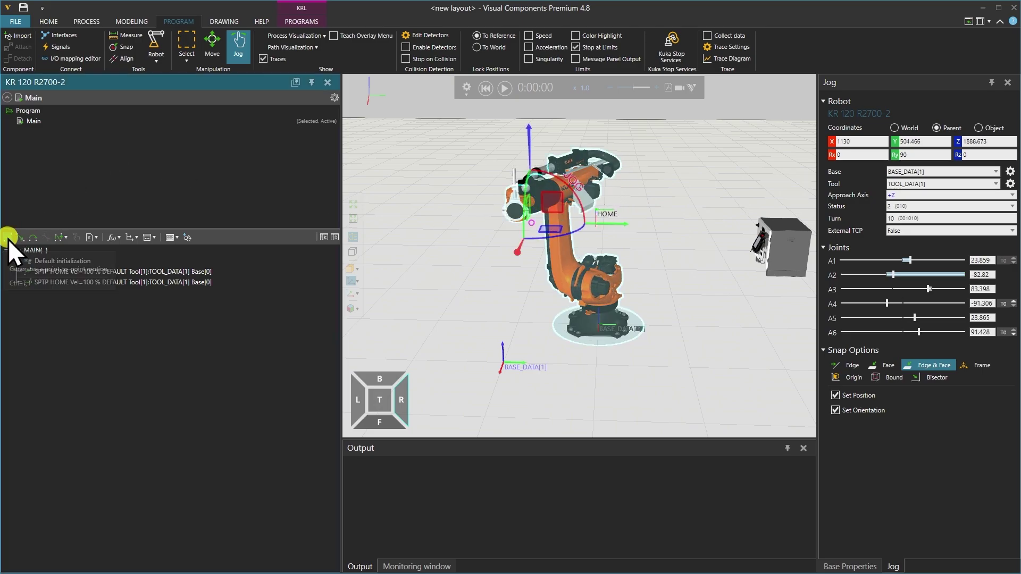
{"action": "left_click_drag", "start_coordinate": [59, 283], "coordinate": [60, 303]}
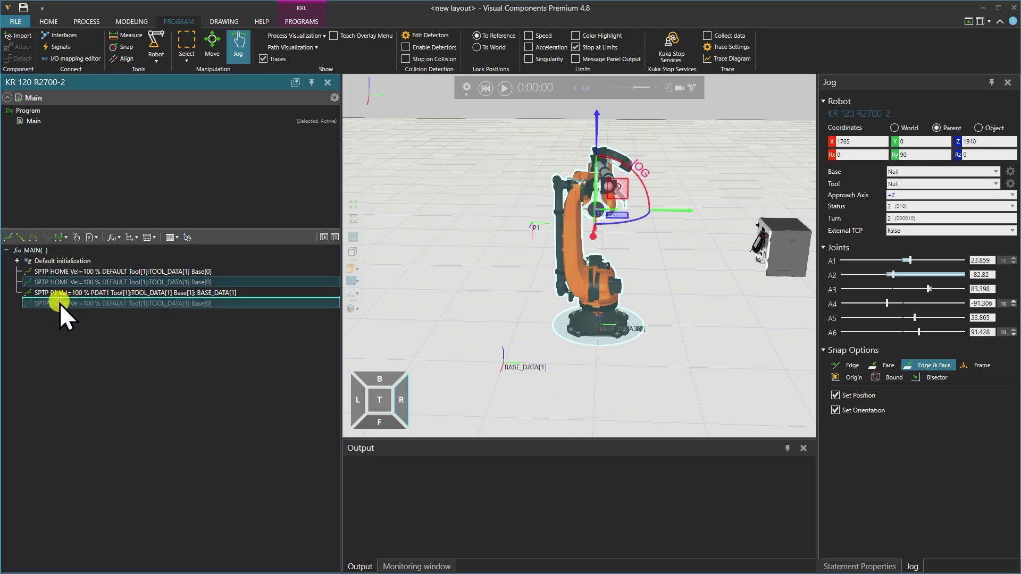
{"action": "left_click", "coordinate": [59, 284]}
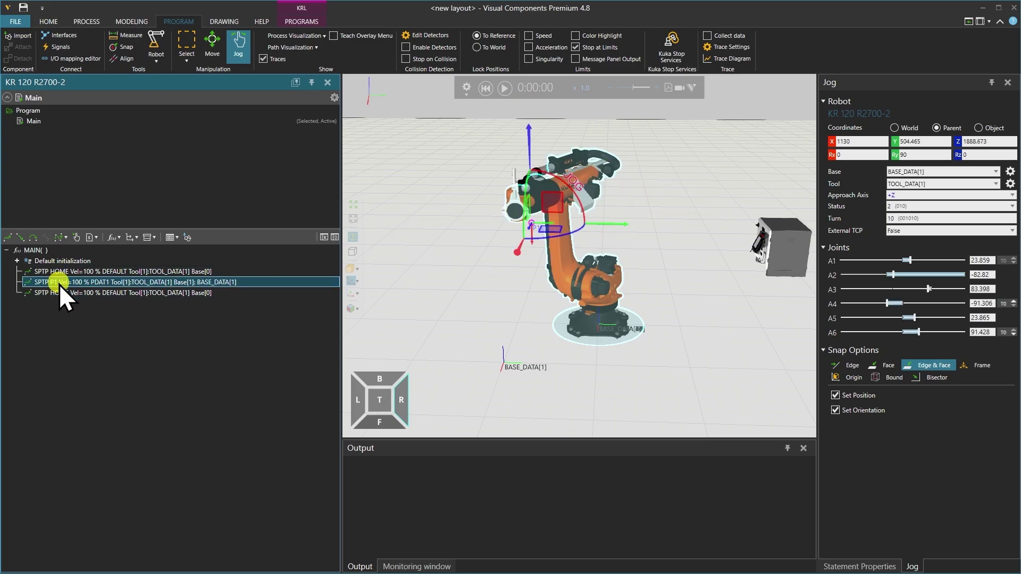
{"action": "left_click_drag", "start_coordinate": [555, 213], "coordinate": [604, 337]}
With TOOL_DATA[2] as the tool, jog to the second target and add an SLIN P2 move
{"action": "left_click", "coordinate": [942, 187]}
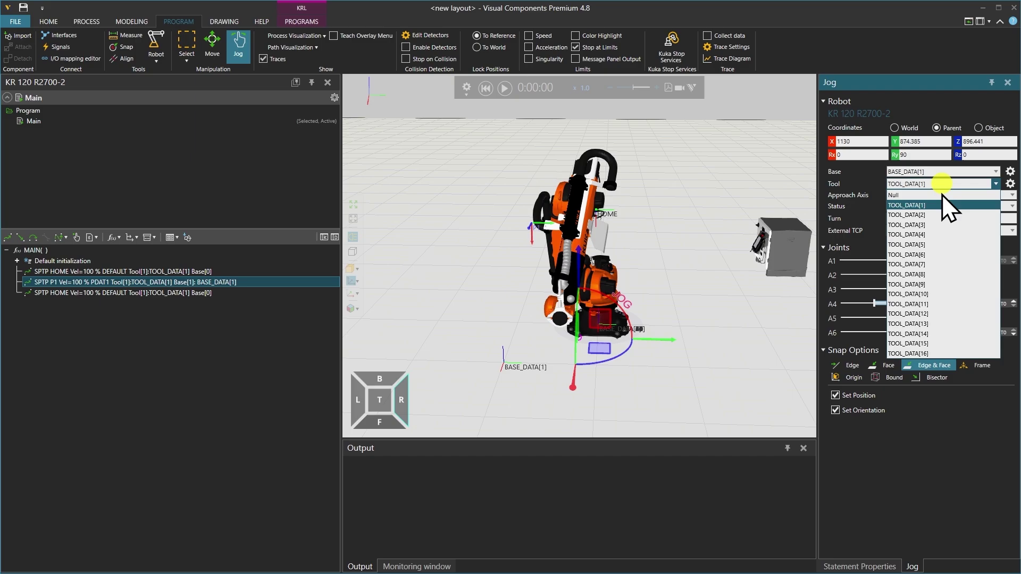
{"action": "left_click", "coordinate": [939, 216]}
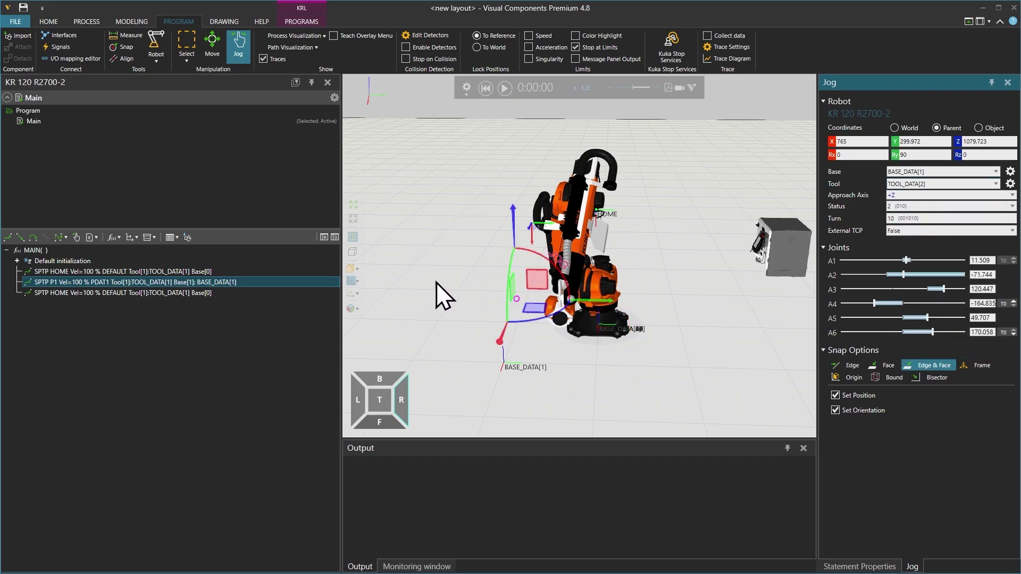
{"action": "left_click_drag", "start_coordinate": [542, 280], "coordinate": [573, 299]}
{"action": "left_click", "coordinate": [22, 237]}
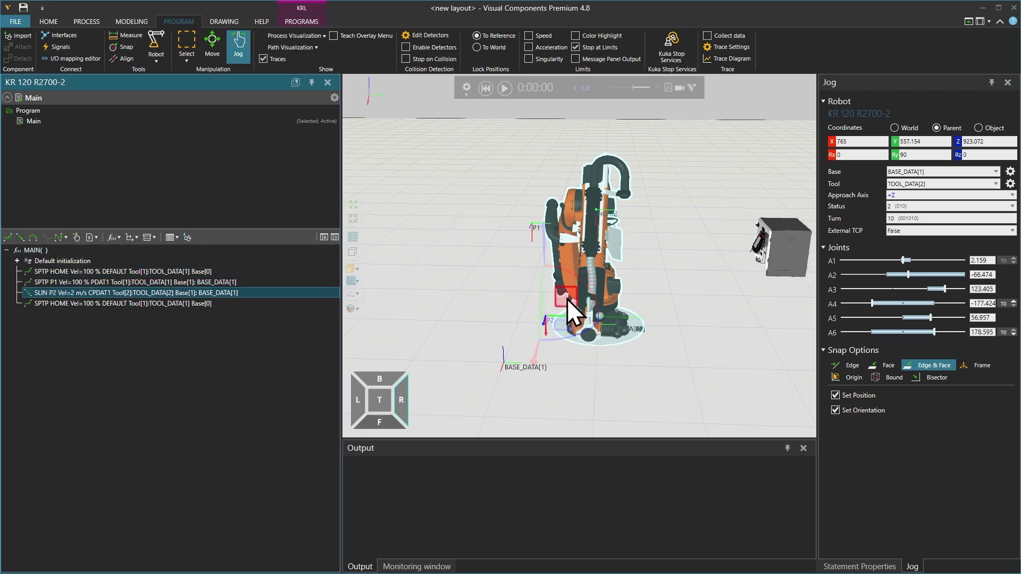
Set the base to Null, jog the tool upward, add SPTP P3, and reset the simulation
{"action": "left_click_drag", "start_coordinate": [567, 299], "coordinate": [690, 251]}
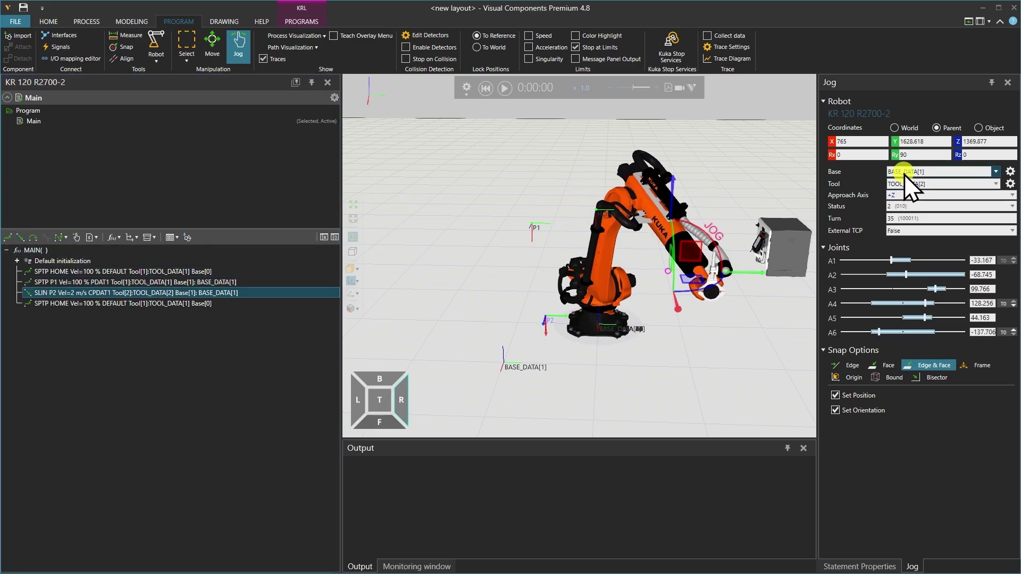
{"action": "left_click", "coordinate": [904, 174]}
{"action": "left_click", "coordinate": [909, 183]}
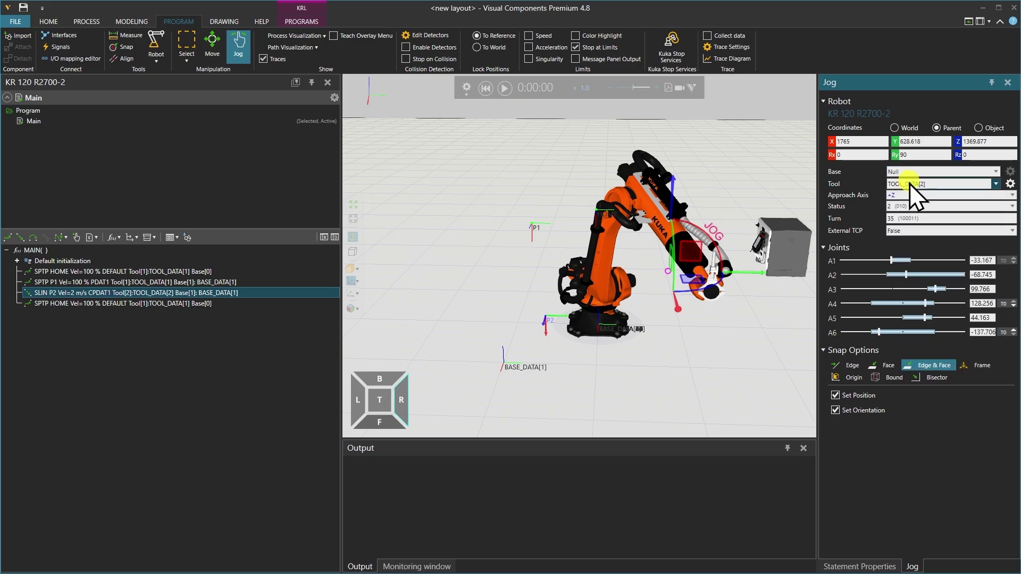
{"action": "left_click_drag", "start_coordinate": [695, 259], "coordinate": [700, 243]}
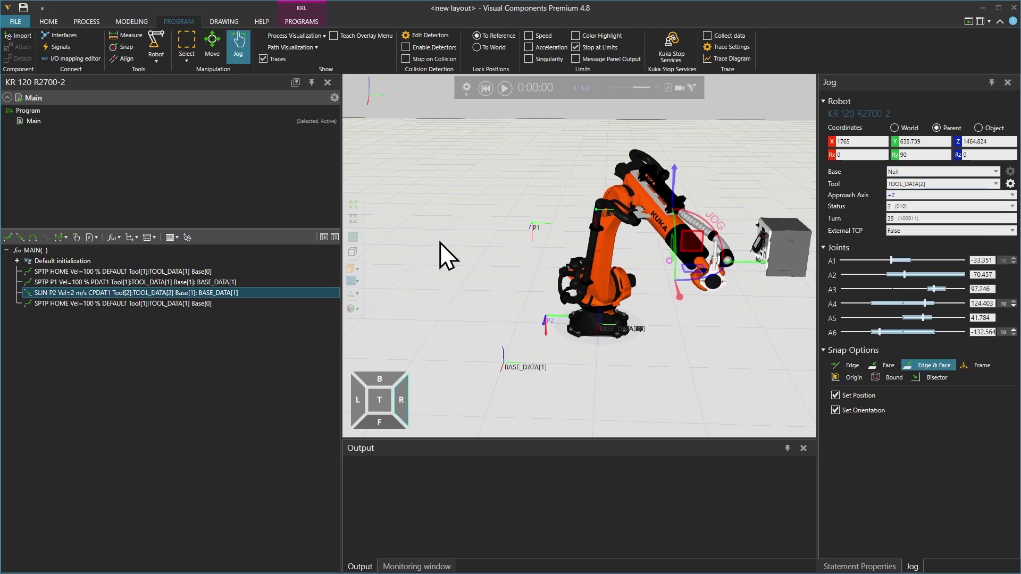
{"action": "left_click", "coordinate": [10, 237]}
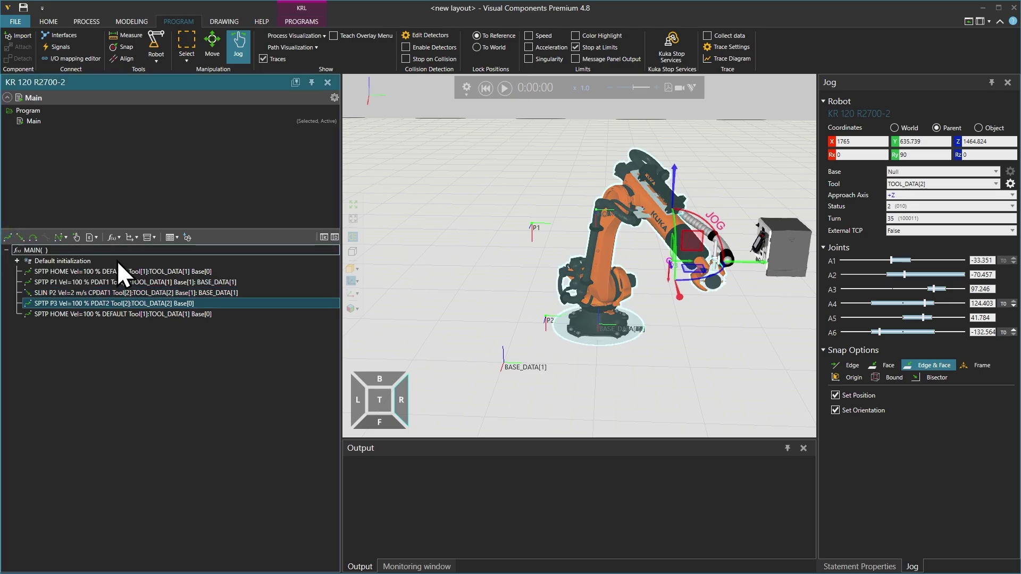
{"action": "left_click", "coordinate": [486, 88]}
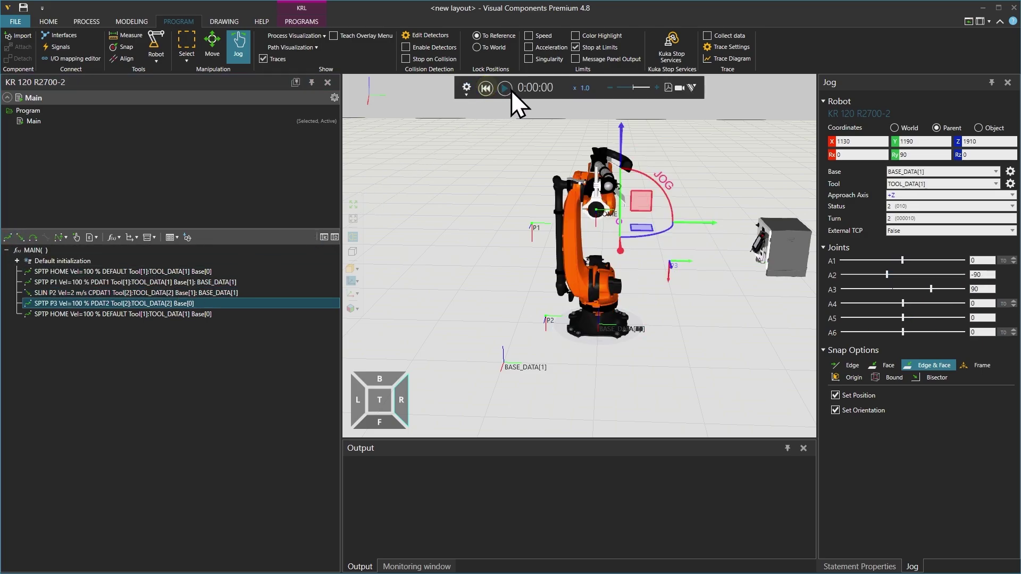
Play the MAIN program simulation until every statement shows Finished
{"action": "left_click", "coordinate": [504, 90]}
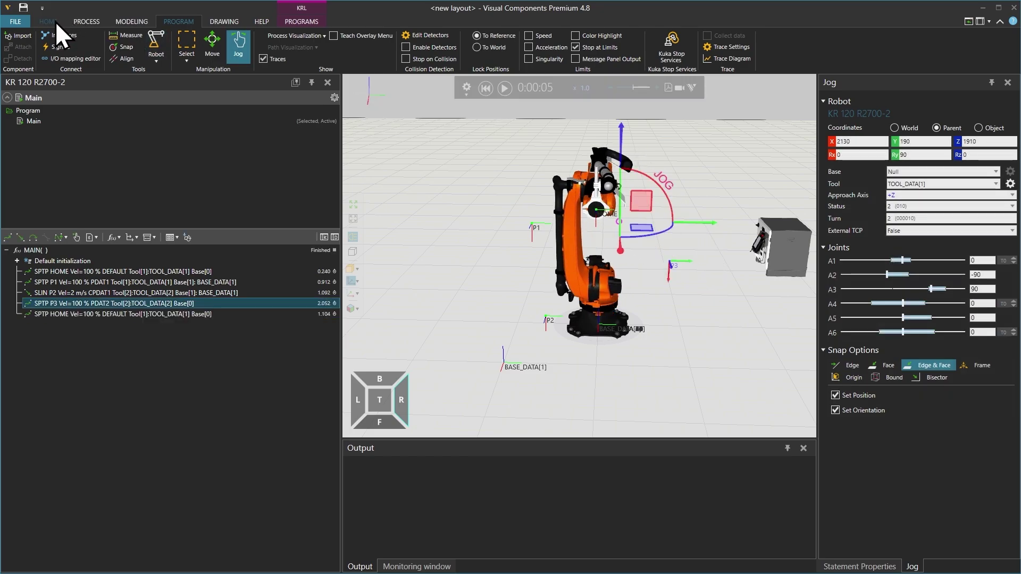
Open Save As and browse to the My Models save location
{"action": "left_click", "coordinate": [21, 21]}
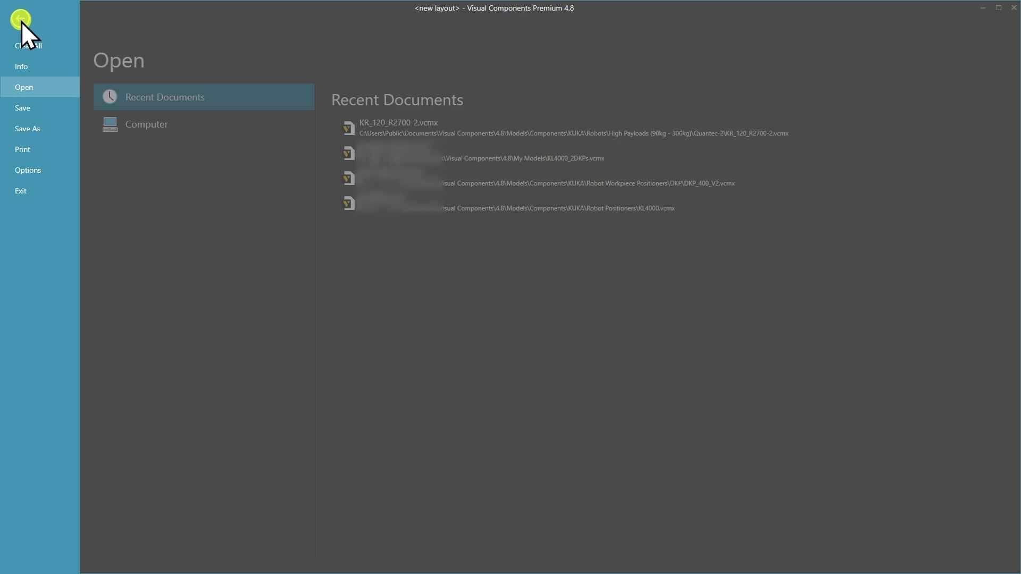
{"action": "left_click", "coordinate": [27, 131]}
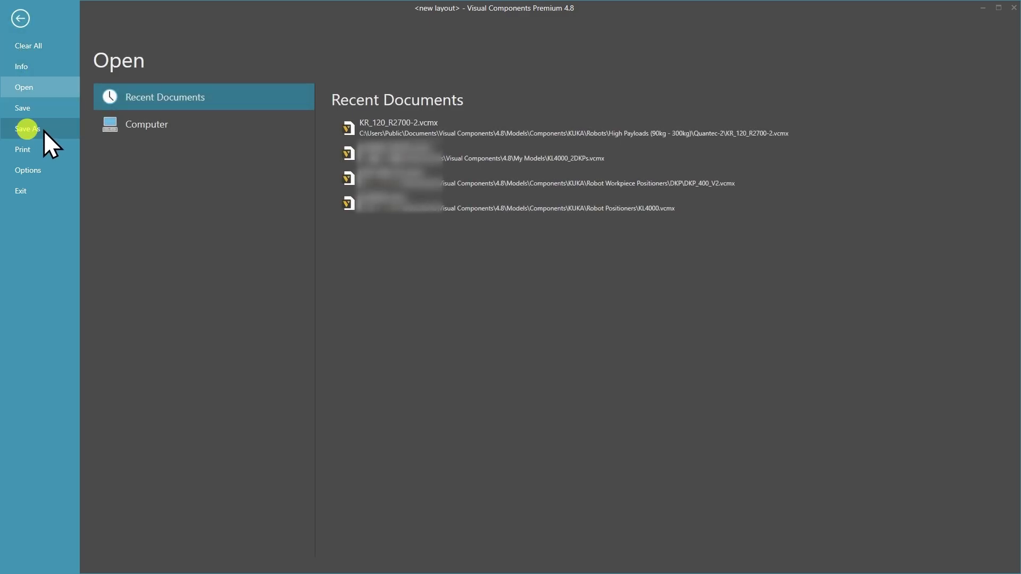
{"action": "left_click", "coordinate": [370, 424]}
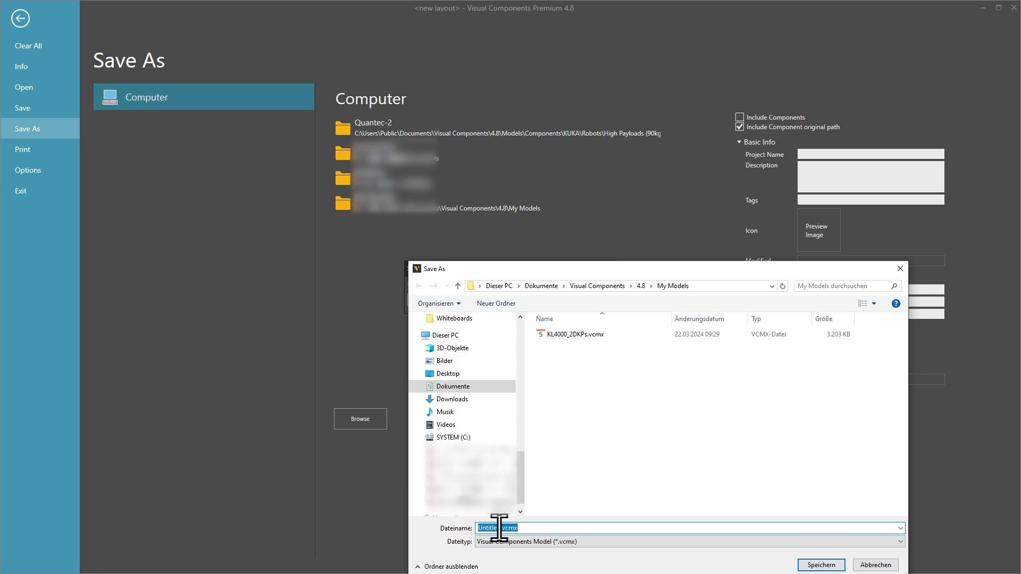
Replace the default Untitled file name with 'TransferToReal'
{"action": "left_click", "coordinate": [501, 528]}
{"action": "key", "text": "BackSpace"}
{"action": "key", "text": "BackSpace"}
{"action": "key", "text": "BackSpace"}
{"action": "key", "text": "BackSpace"}
{"action": "key", "text": "BackSpace"}
{"action": "key", "text": "BackSpace"}
{"action": "key", "text": "BackSpace"}
{"action": "key", "text": "BackSpace"}
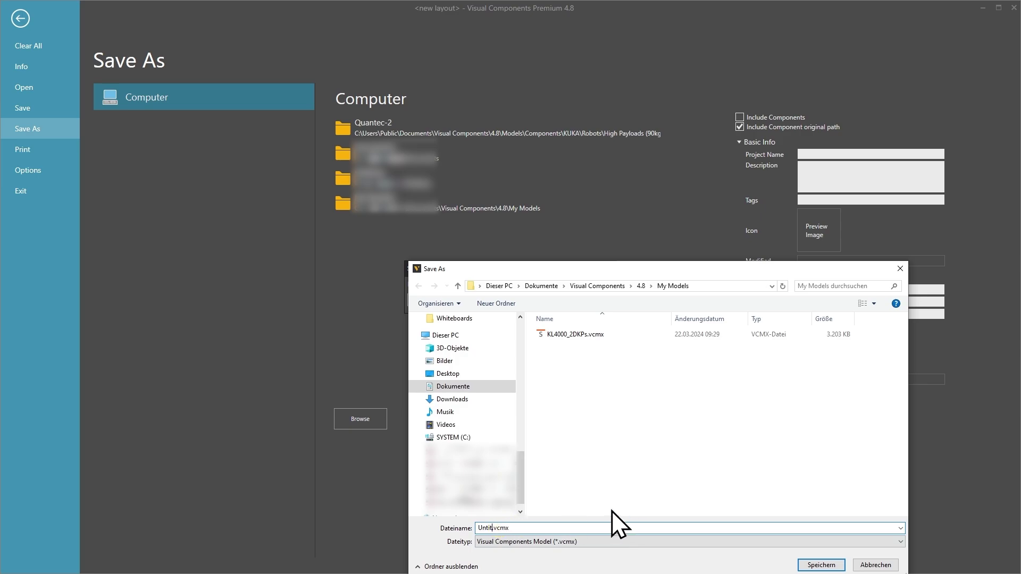
{"action": "type", "text": "Tras"}
{"action": "key", "text": "BackSpace"}
{"action": "type", "text": "nsfe"}
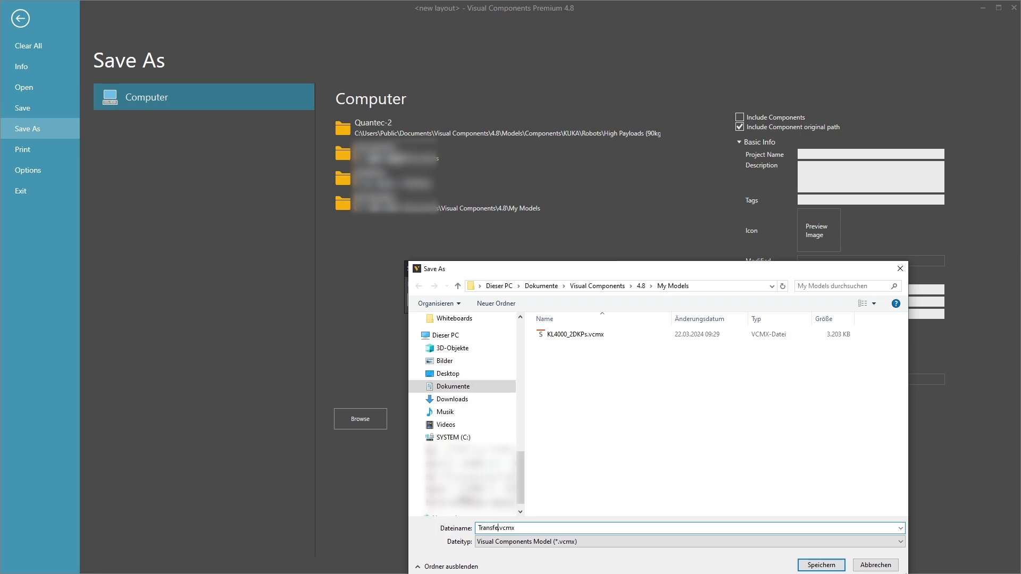
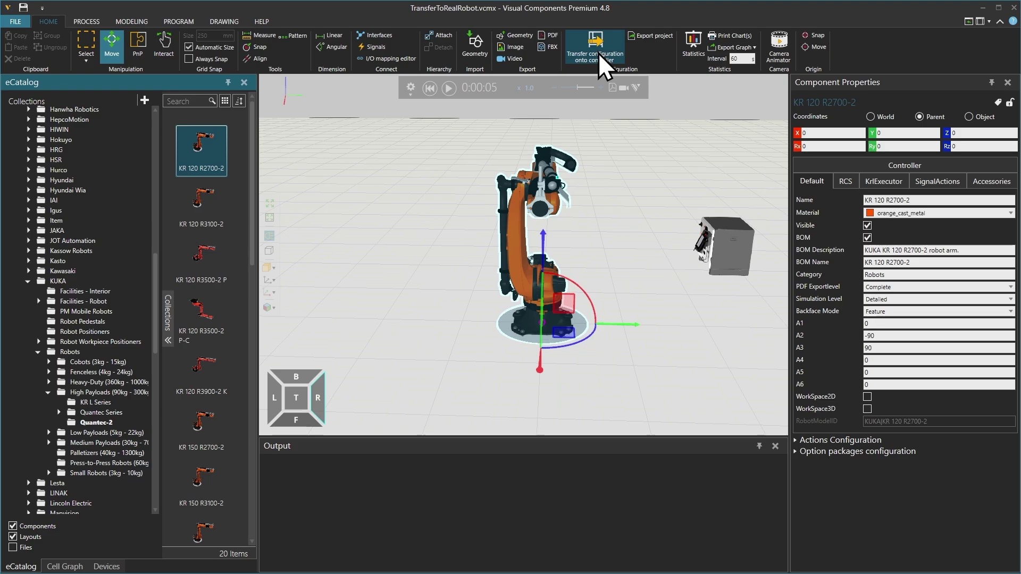
Assign the online KR C5 Cabinet 2HU Standard controller at 192.168.186.140 as the transfer target
{"action": "left_click", "coordinate": [600, 52]}
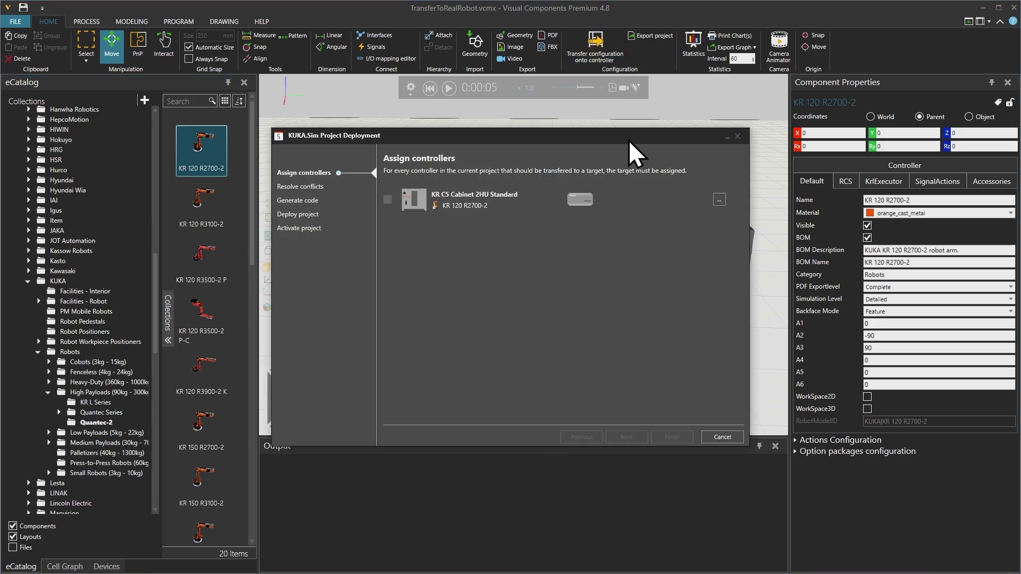
{"action": "left_click", "coordinate": [719, 201]}
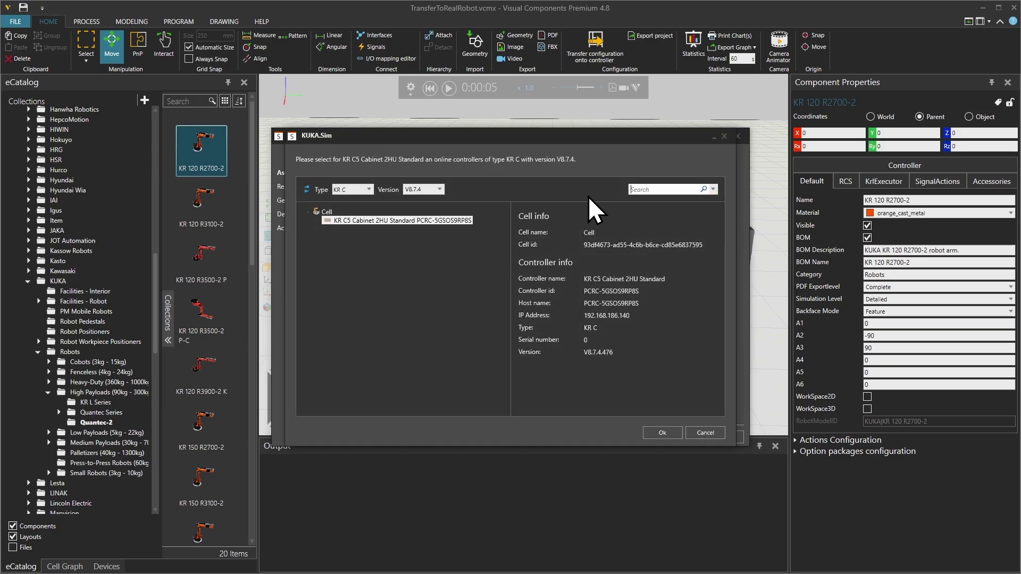
{"action": "left_click", "coordinate": [308, 189]}
{"action": "left_click", "coordinate": [350, 221]}
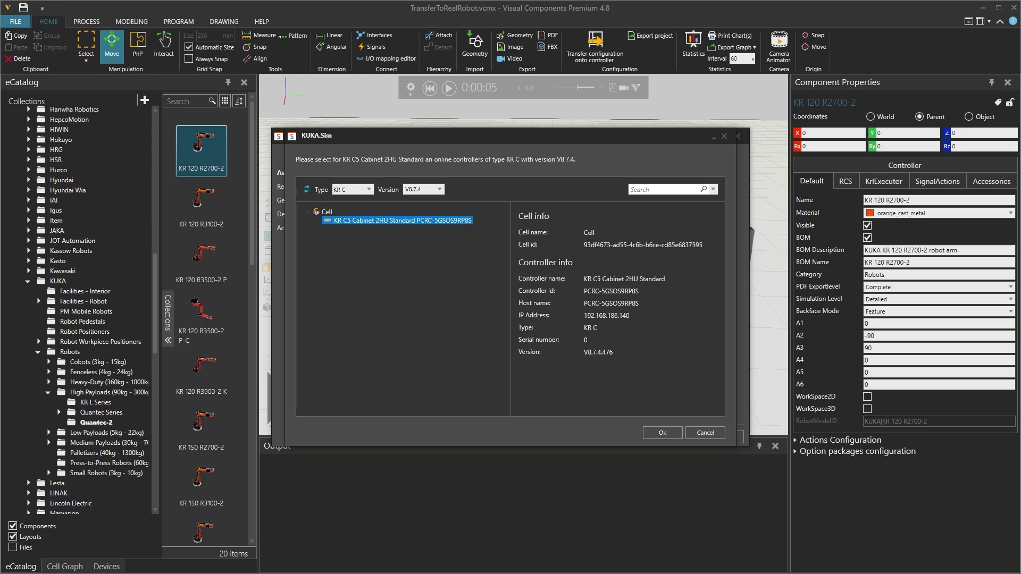
{"action": "key", "text": "alt+Tab"}
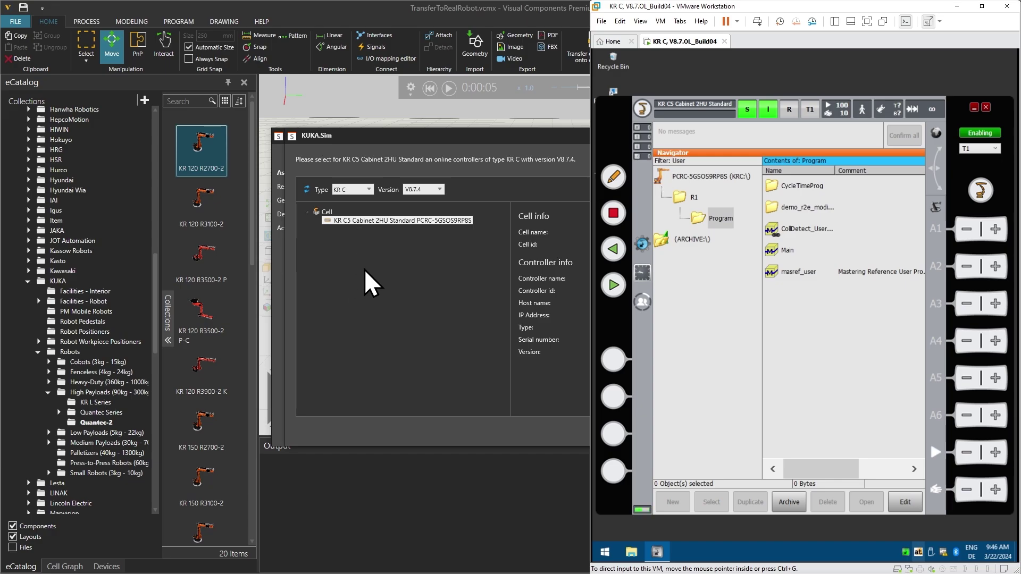
{"action": "left_click", "coordinate": [364, 269]}
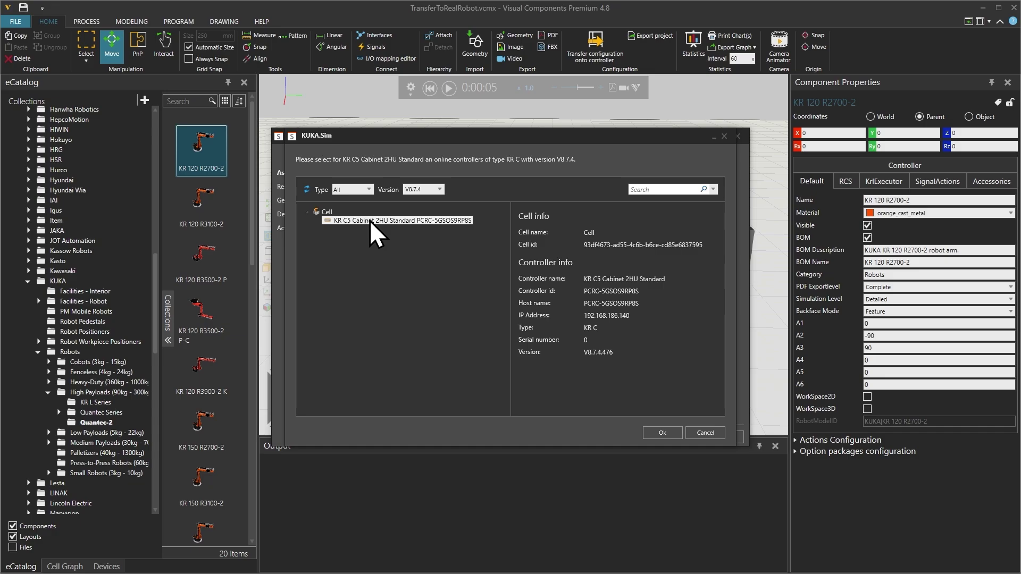
{"action": "left_click", "coordinate": [665, 433]}
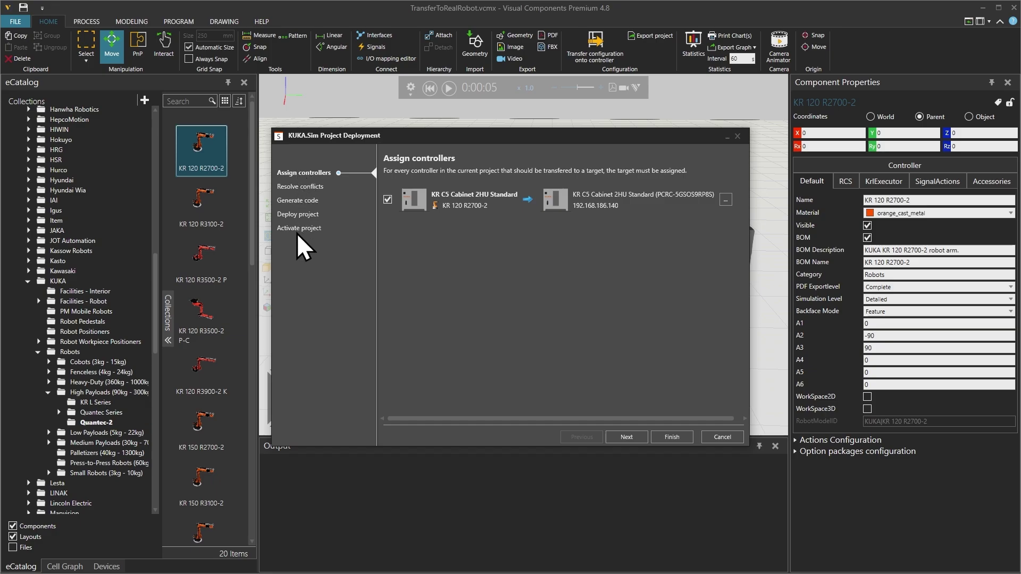
Advance through conflict resolution with automatic data completion, code generation and deployment to project activation
{"action": "left_click", "coordinate": [628, 437]}
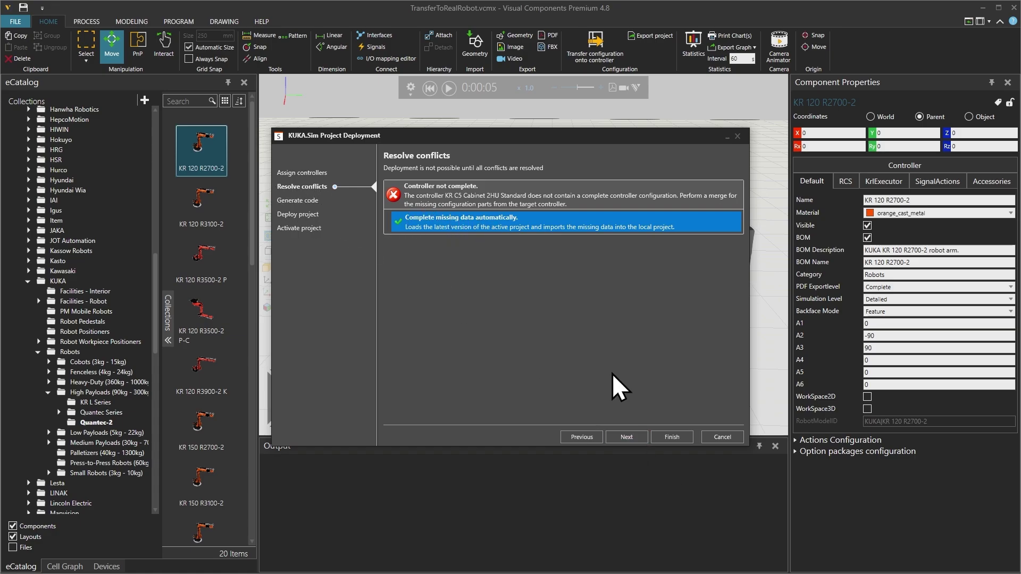
{"action": "left_click", "coordinate": [634, 437]}
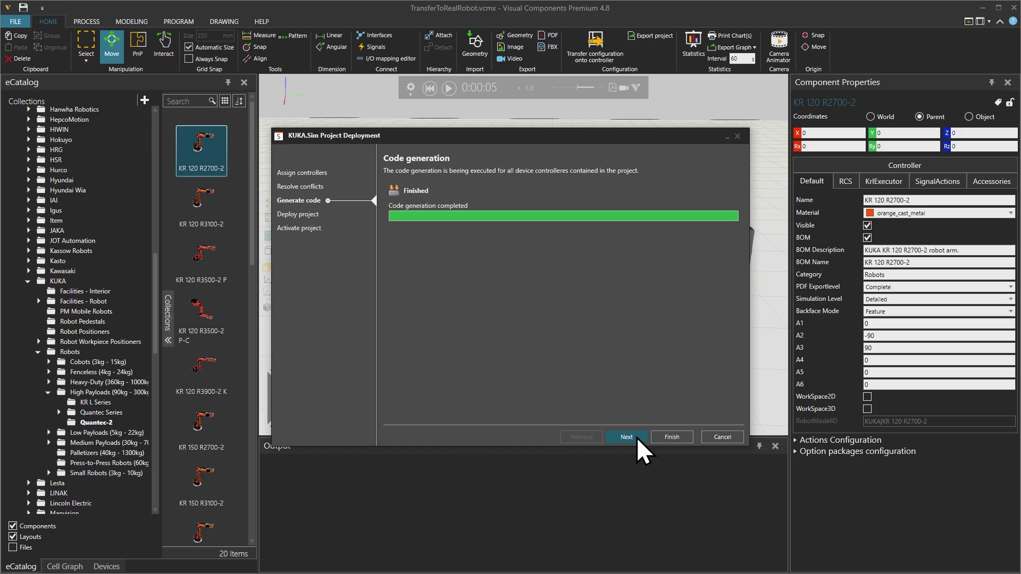
{"action": "left_click", "coordinate": [627, 438]}
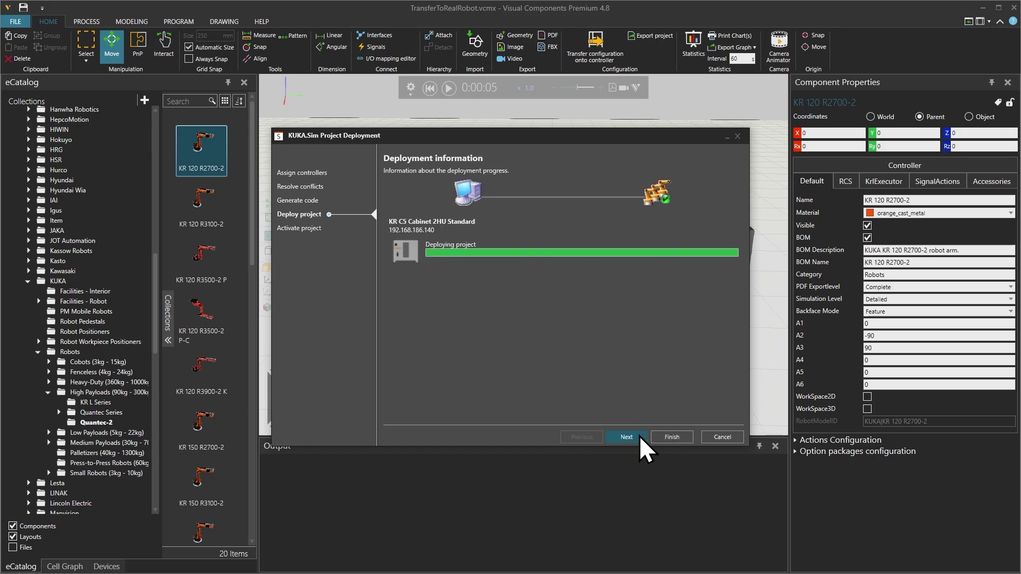
{"action": "left_click", "coordinate": [633, 438]}
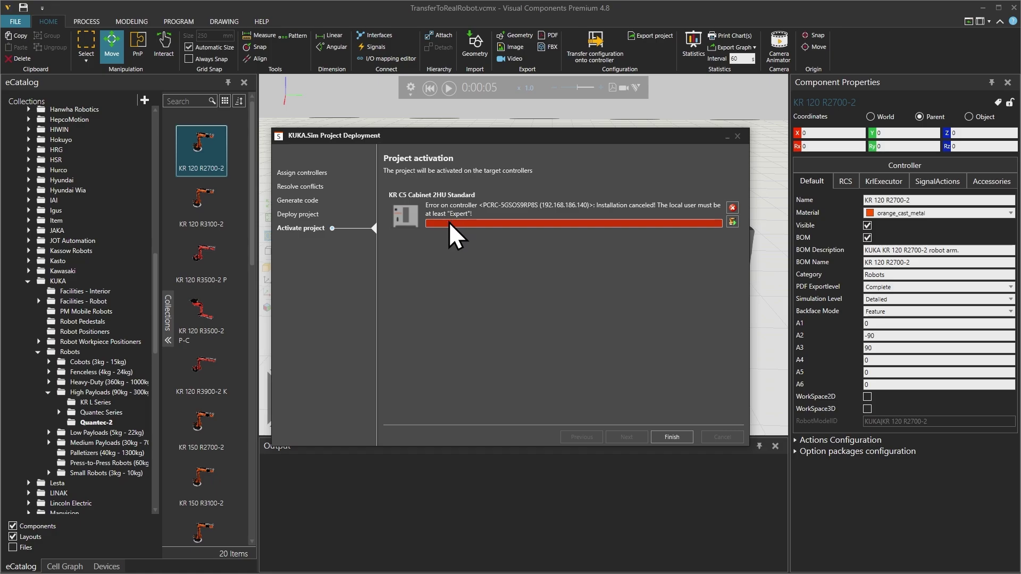
Log on to the smartPAD as the Expert user with its password, then return to the deployment dialog
{"action": "key", "text": "alt+Tab"}
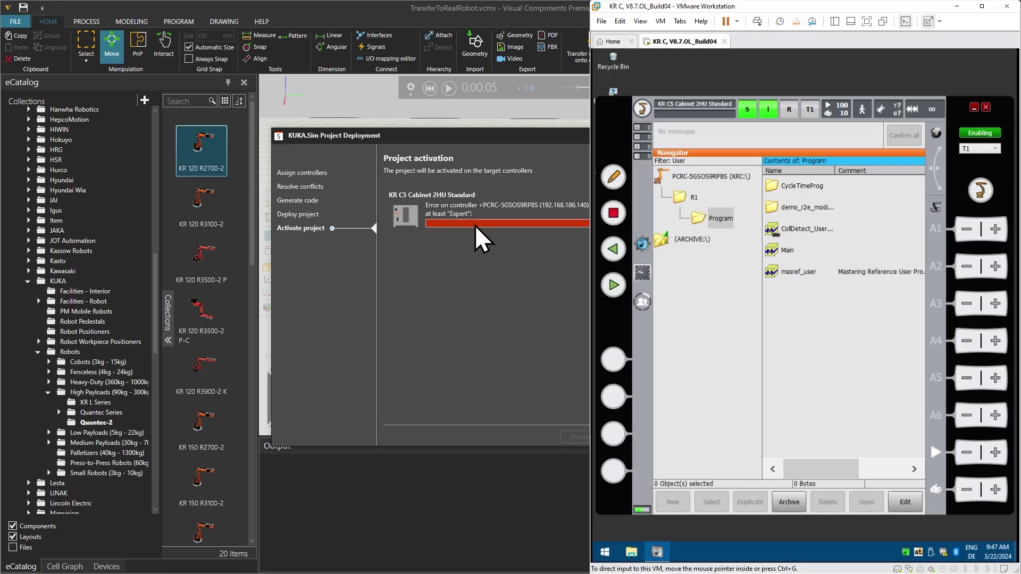
{"action": "left_click", "coordinate": [644, 304]}
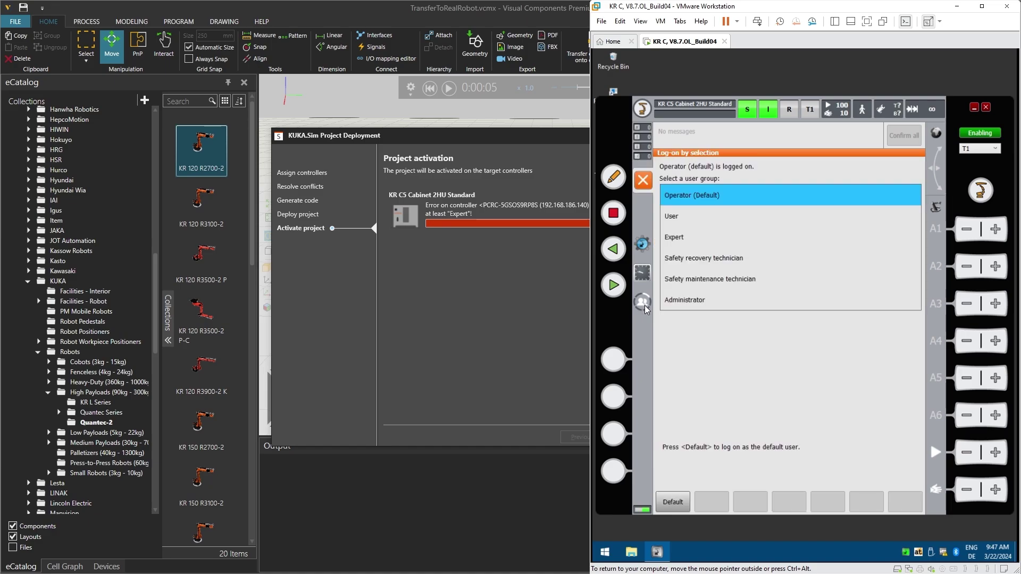
{"action": "left_click", "coordinate": [685, 243]}
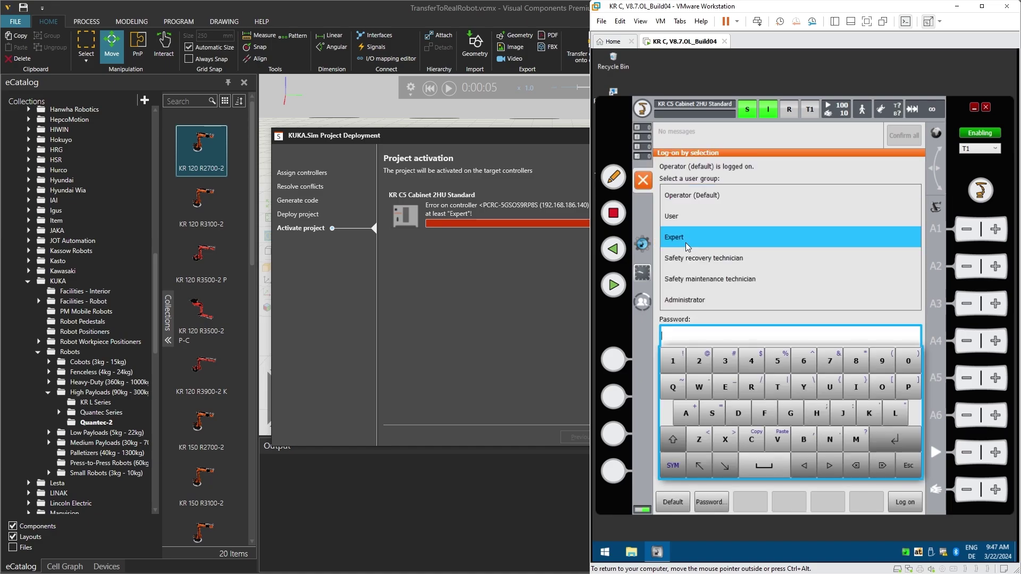
{"action": "key", "text": "Return"}
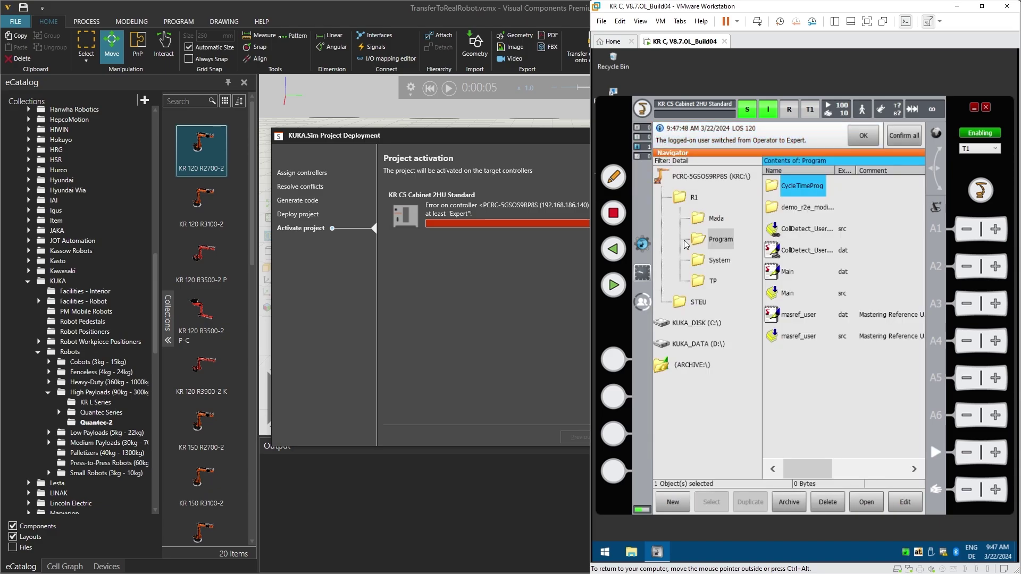
{"action": "left_click", "coordinate": [531, 234]}
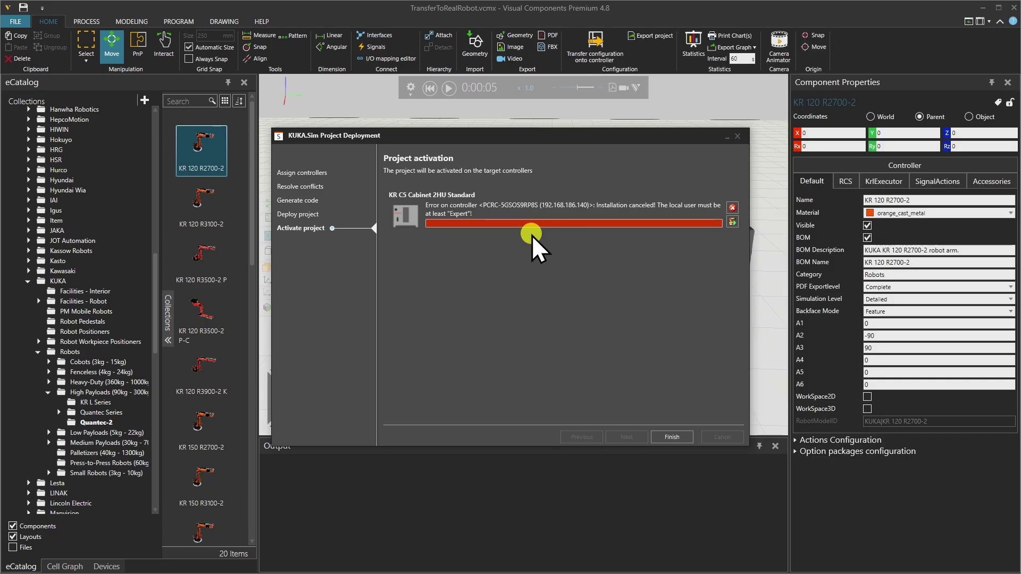
Close the failed deployment and run the controller configuration transfer again through to activation
{"action": "left_click", "coordinate": [667, 439]}
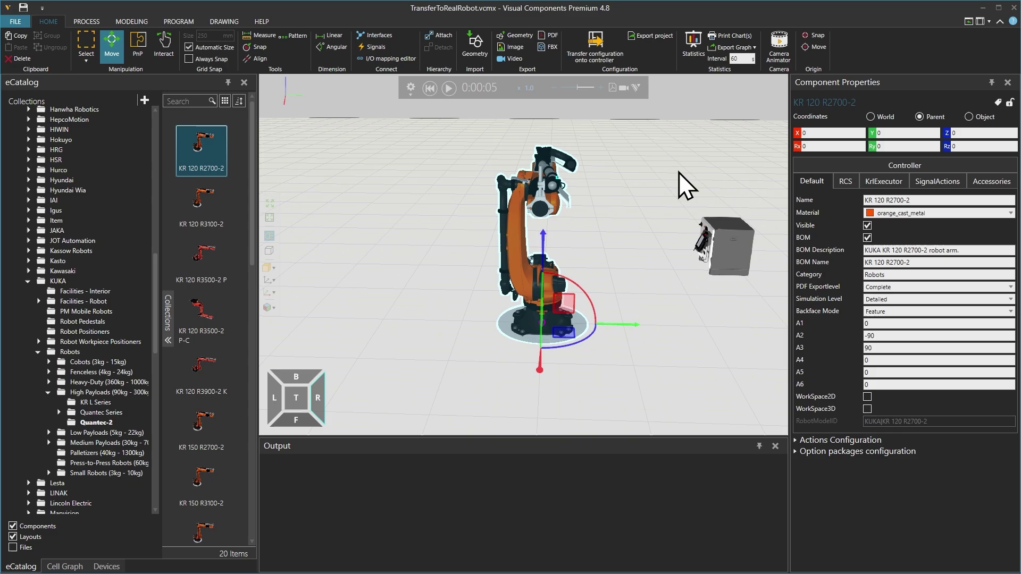
{"action": "left_click", "coordinate": [595, 45]}
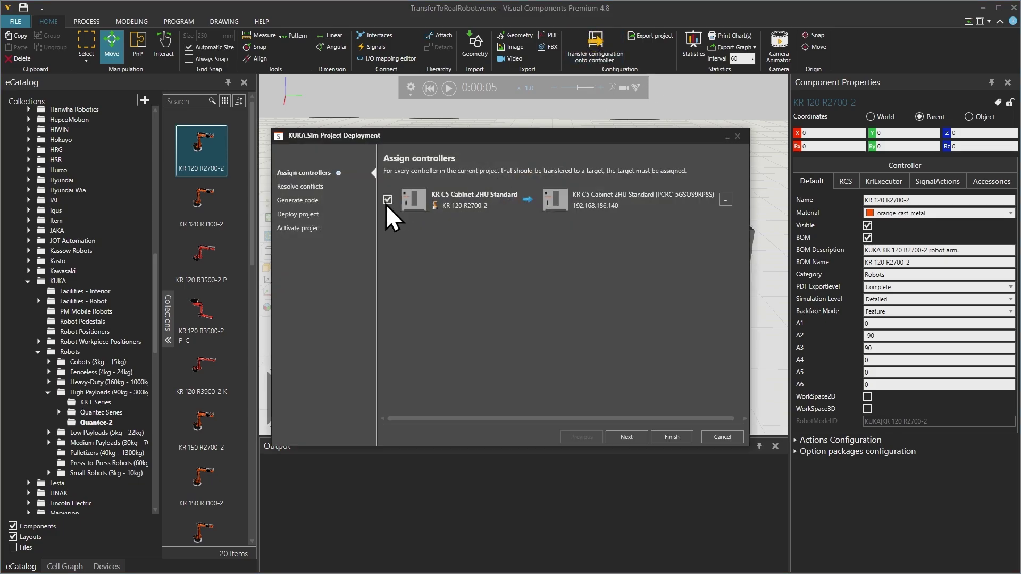
{"action": "left_click", "coordinate": [672, 437]}
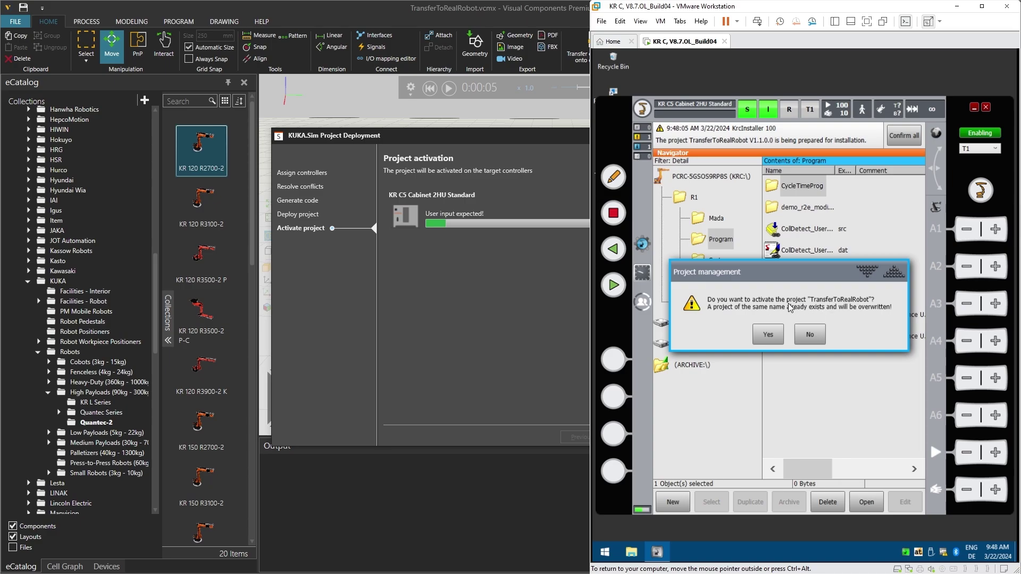
Confirm activating TransferToRealRobot and its configuration changes on the pendant, then finish the deployment
{"action": "left_click", "coordinate": [768, 334]}
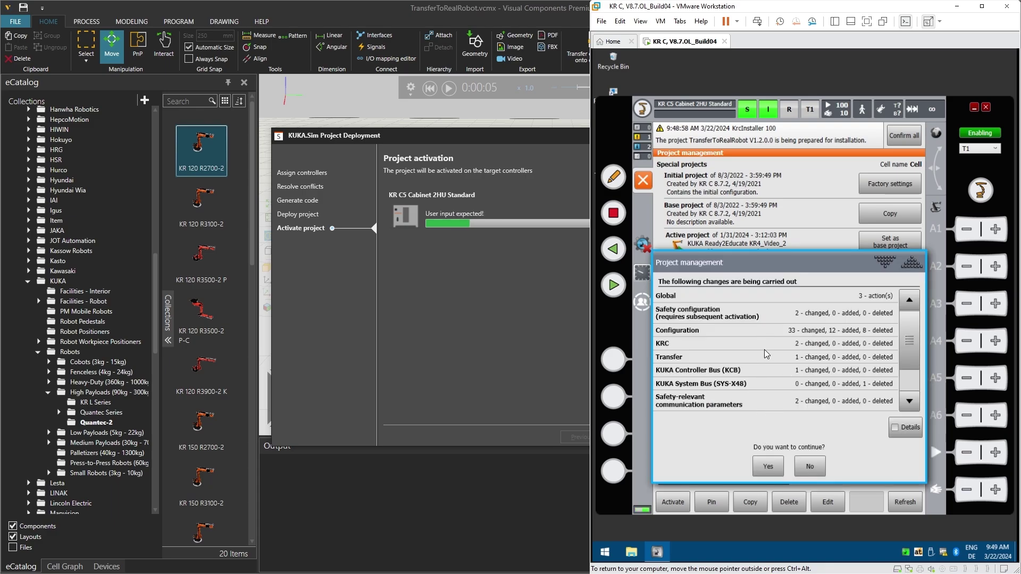
{"action": "left_click", "coordinate": [768, 468]}
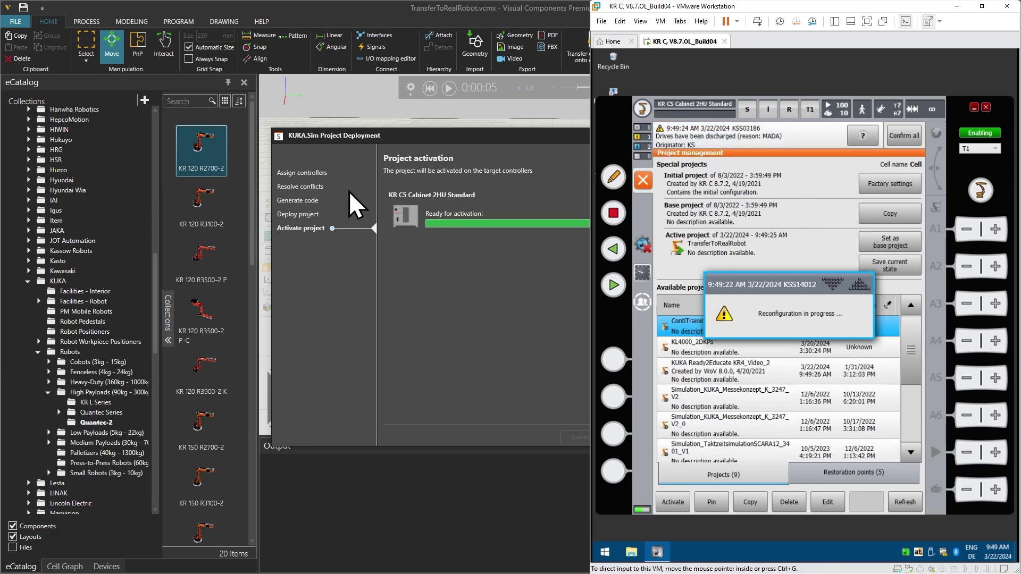
{"action": "left_click", "coordinate": [511, 336]}
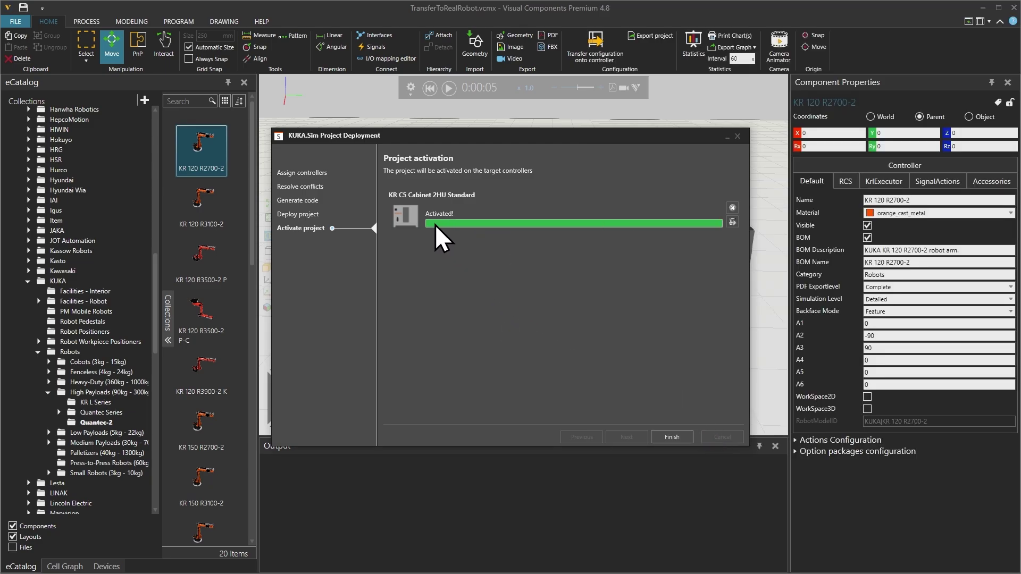
{"action": "left_click", "coordinate": [677, 436]}
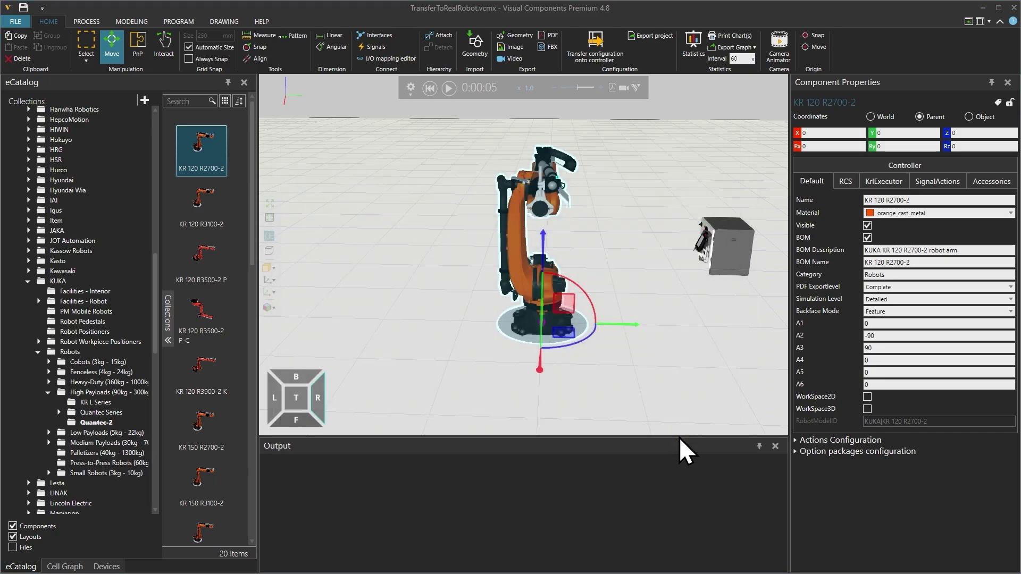
{"action": "key", "text": "alt+Tab"}
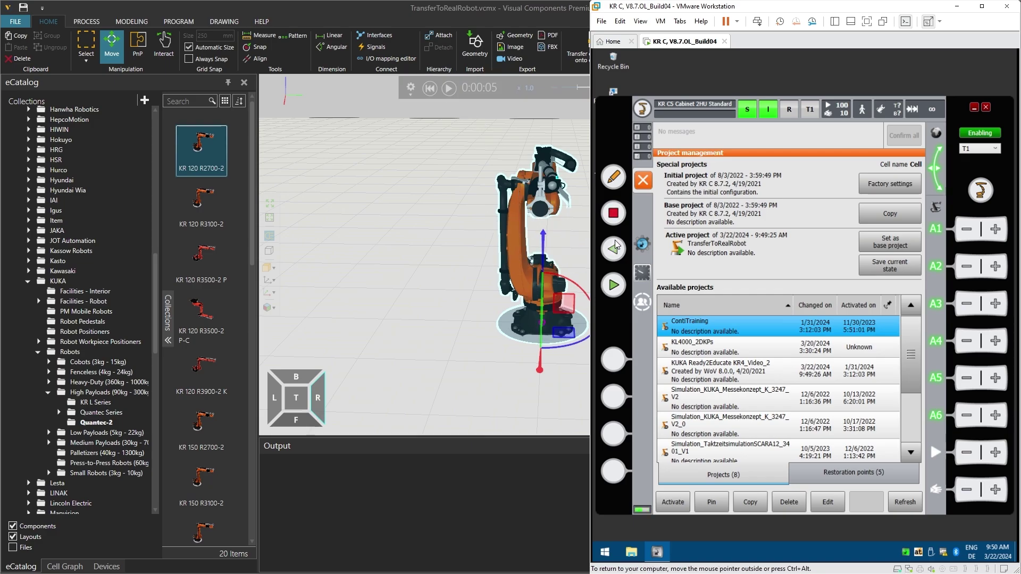
Close Project management on the pendant and open tool and base management from the main menu
{"action": "left_click", "coordinate": [643, 181]}
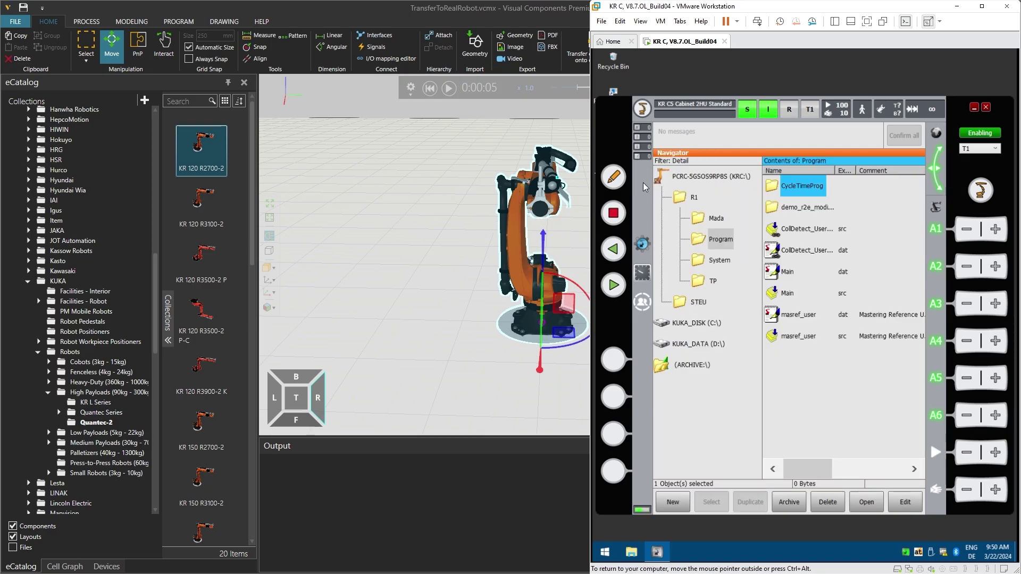
{"action": "left_click", "coordinate": [643, 110]}
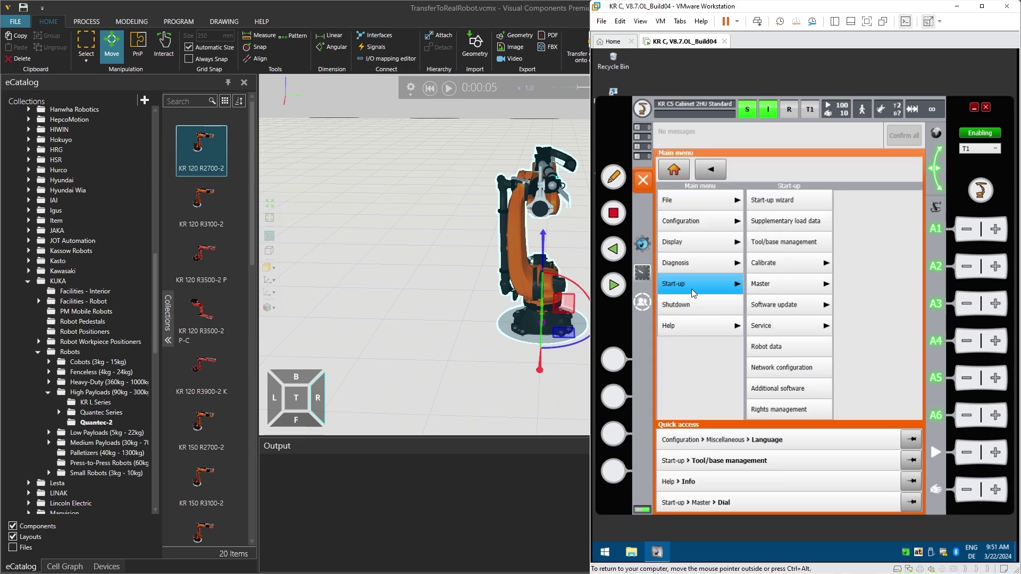
{"action": "left_click", "coordinate": [792, 241]}
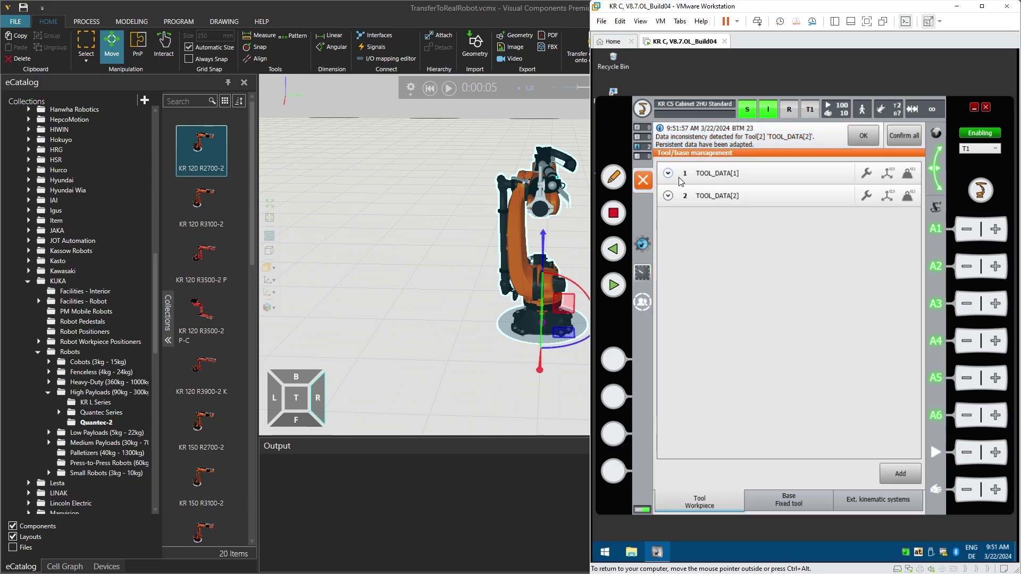
Inspect TOOL_DATA[1], TOOL_DATA[2] and BASE_DATA[1] (X 1000 mm, Y -1000 mm), then return to Visual Components
{"action": "left_click", "coordinate": [668, 173]}
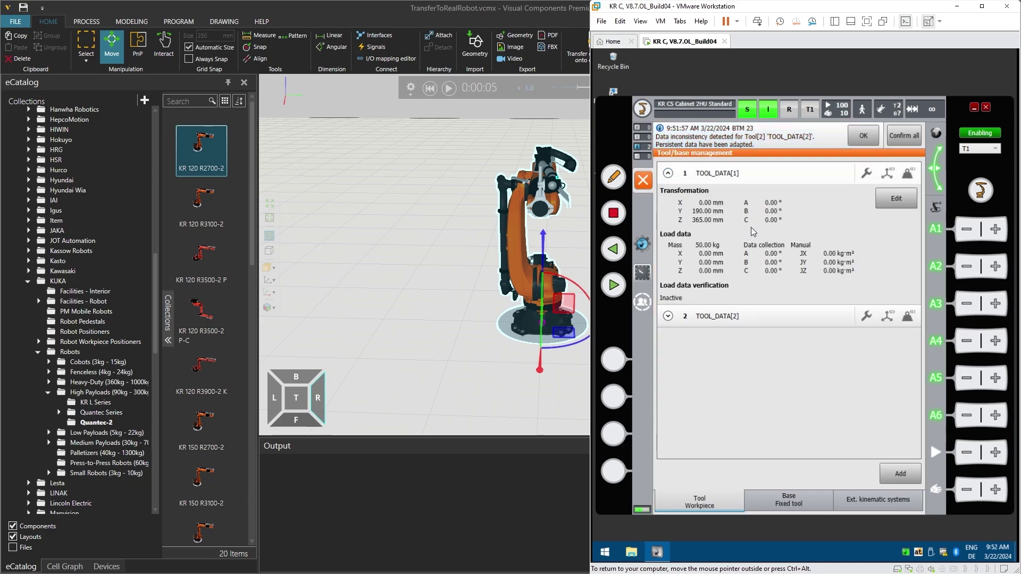
{"action": "left_click", "coordinate": [668, 317]}
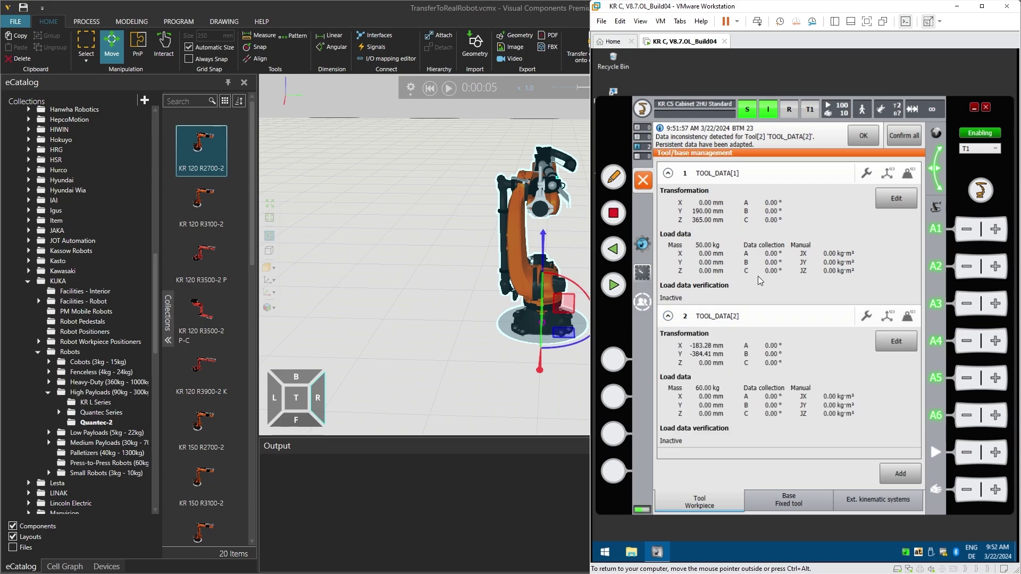
{"action": "left_click", "coordinate": [797, 504]}
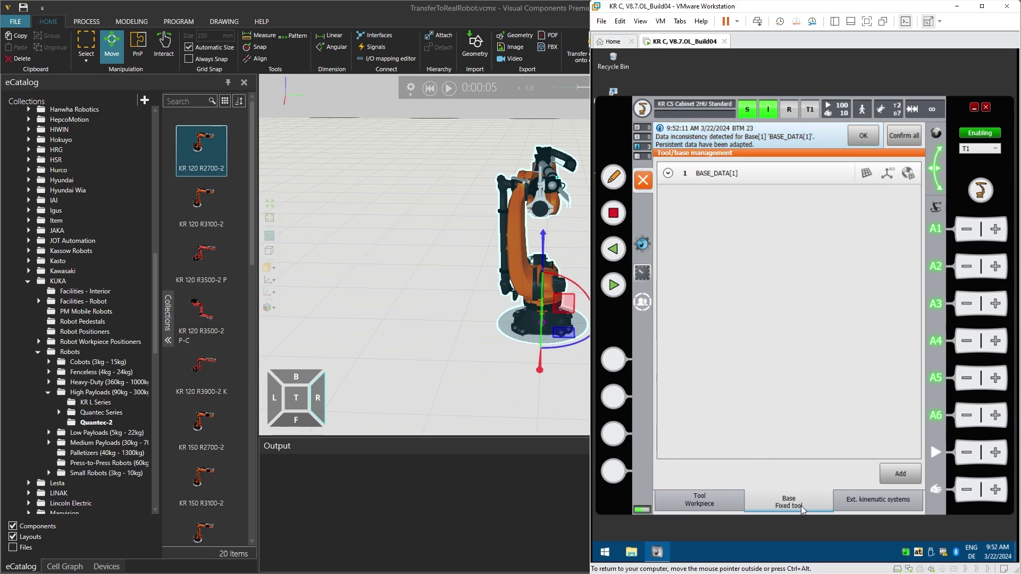
{"action": "left_click", "coordinate": [668, 175]}
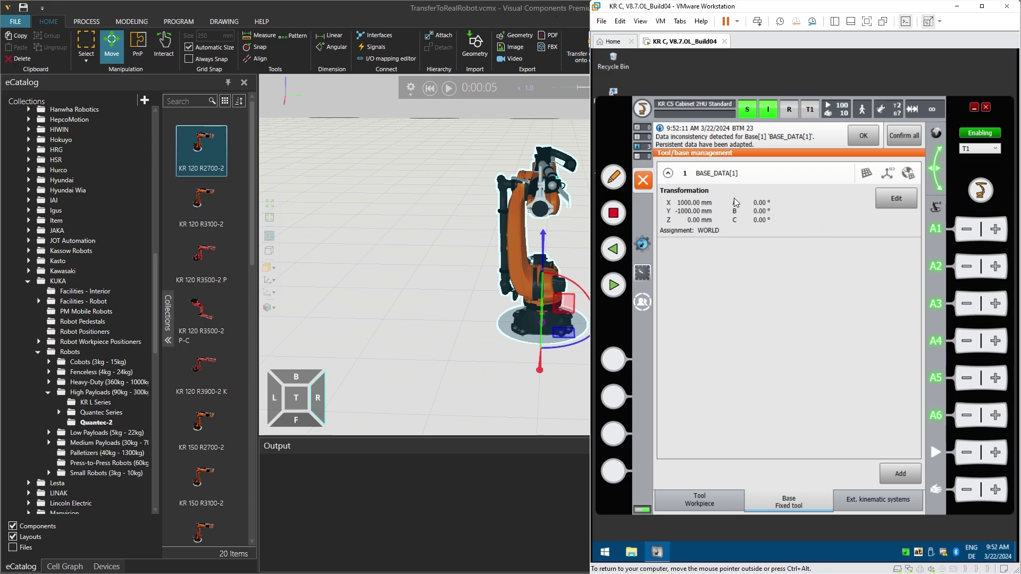
{"action": "left_click", "coordinate": [538, 10]}
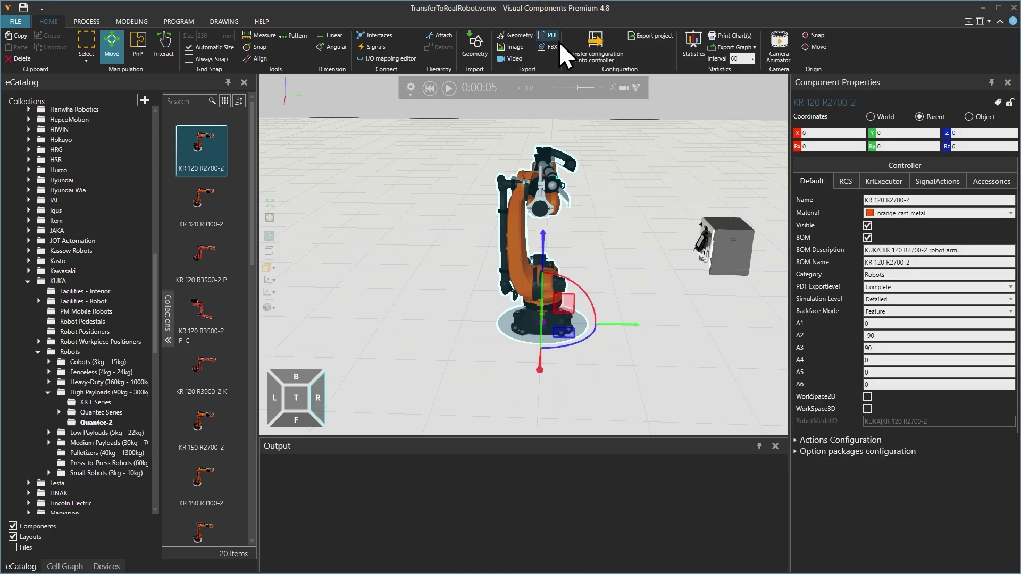
Show the KR 120 R2700-2's KrlExecutor properties and expand its Motion execution list, currently RCS
{"action": "left_click", "coordinate": [184, 20]}
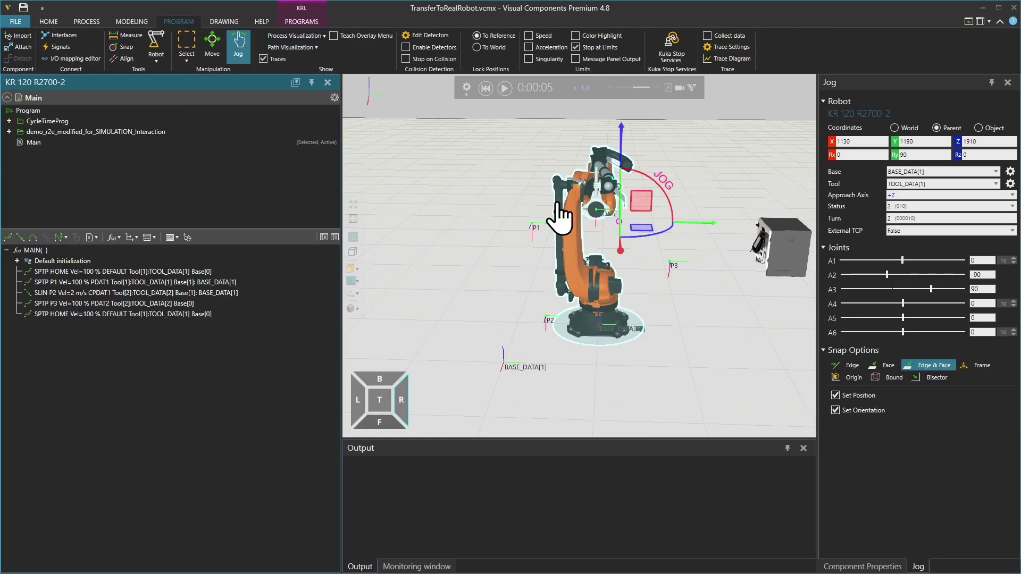
{"action": "left_click", "coordinate": [567, 222]}
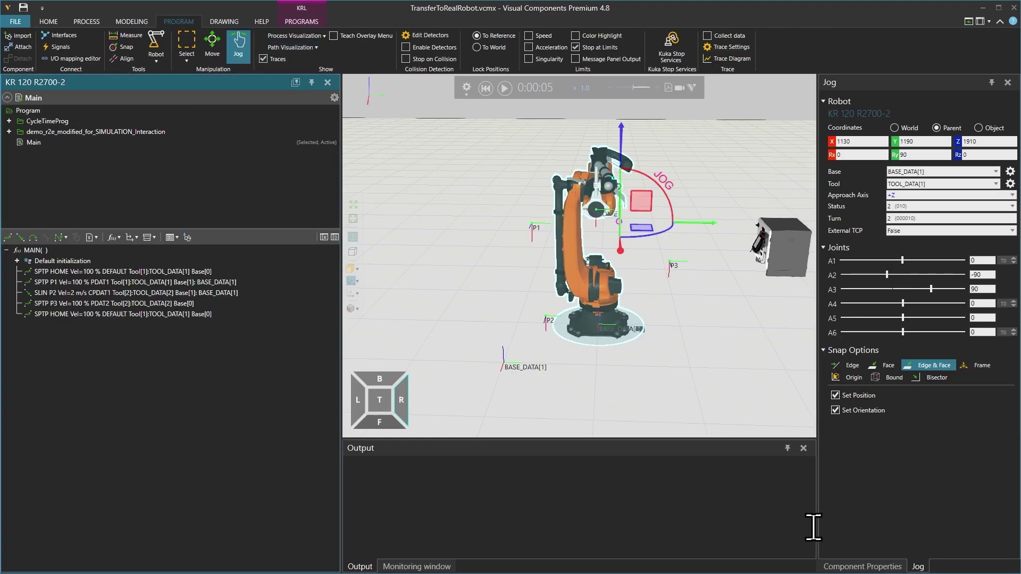
{"action": "left_click", "coordinate": [860, 567]}
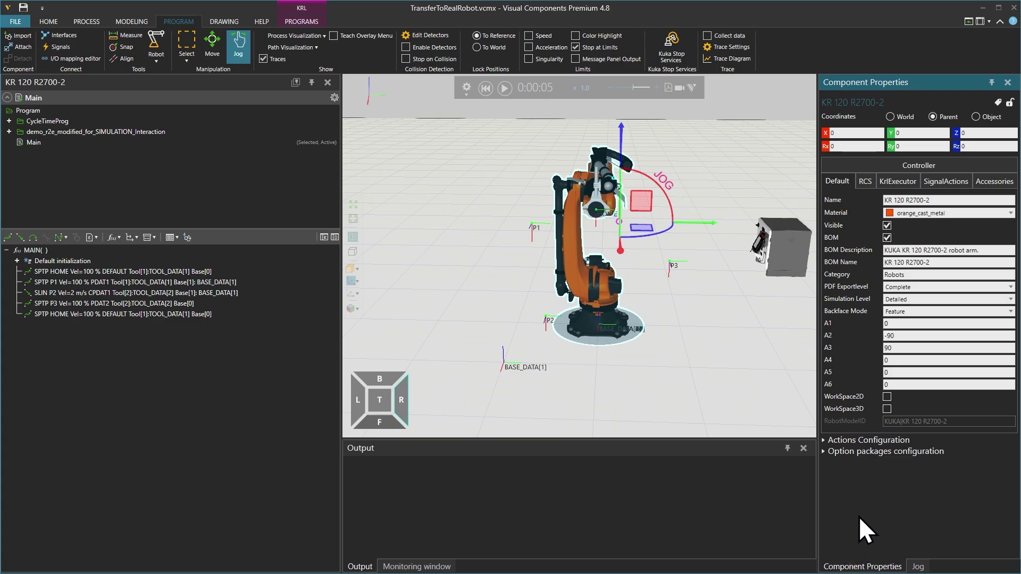
{"action": "left_click", "coordinate": [888, 190]}
{"action": "left_click", "coordinate": [893, 183]}
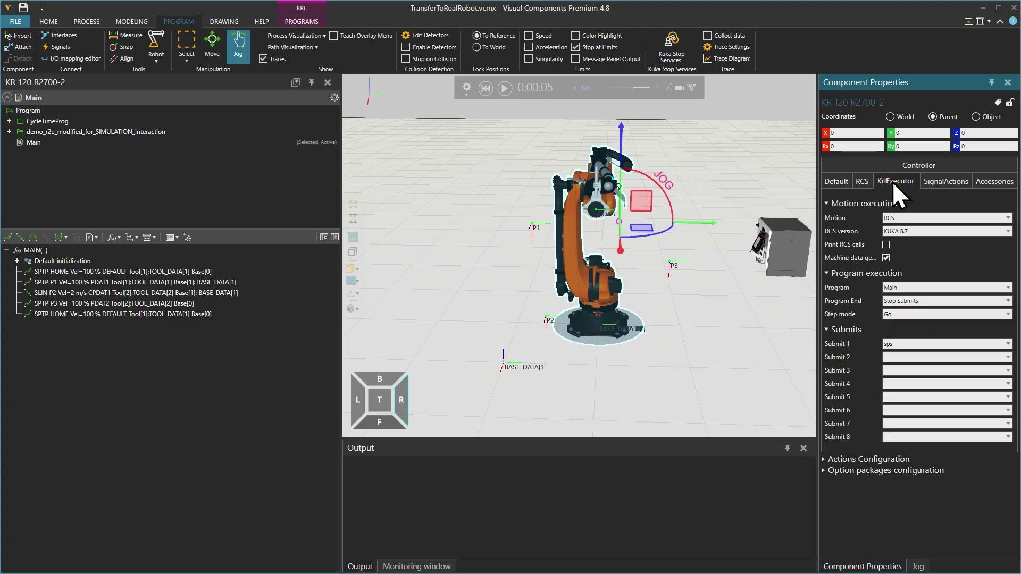
{"action": "left_click", "coordinate": [907, 217]}
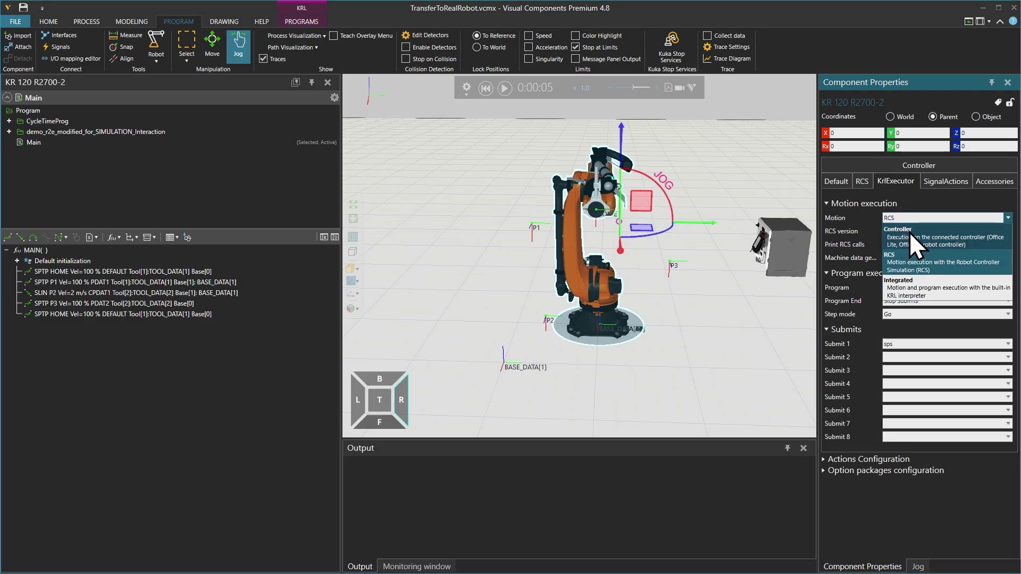
Set the KrlExecutor motion to Controller and confirm the 192.168.186.140 connection without changing it
{"action": "left_click", "coordinate": [914, 237]}
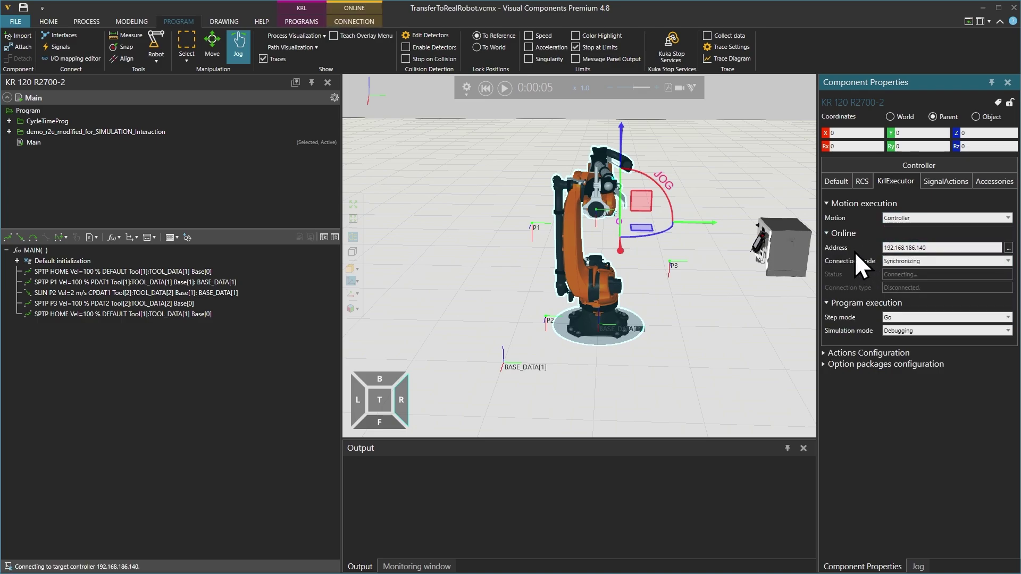
{"action": "left_click", "coordinate": [1008, 248]}
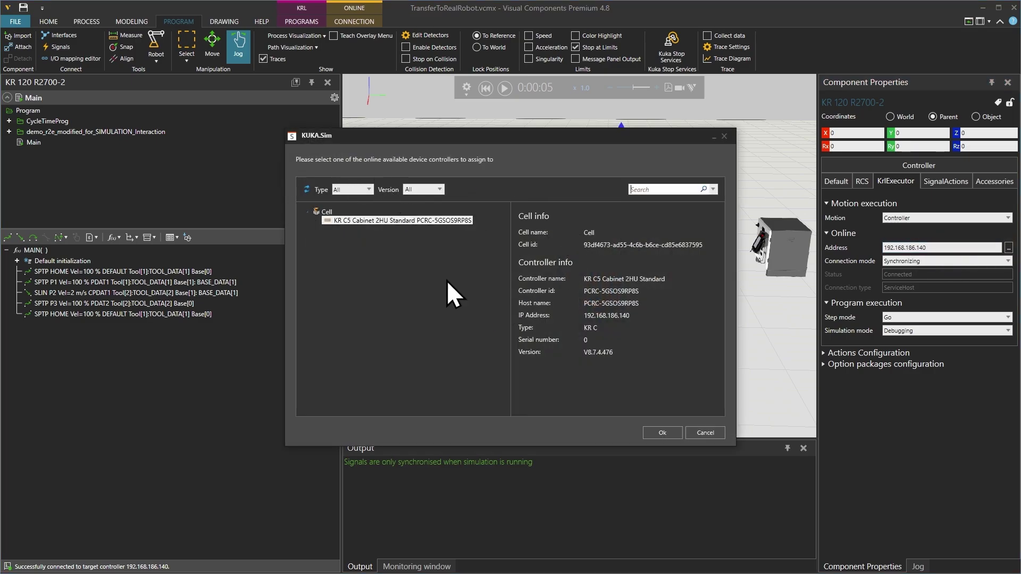
{"action": "left_click", "coordinate": [710, 434]}
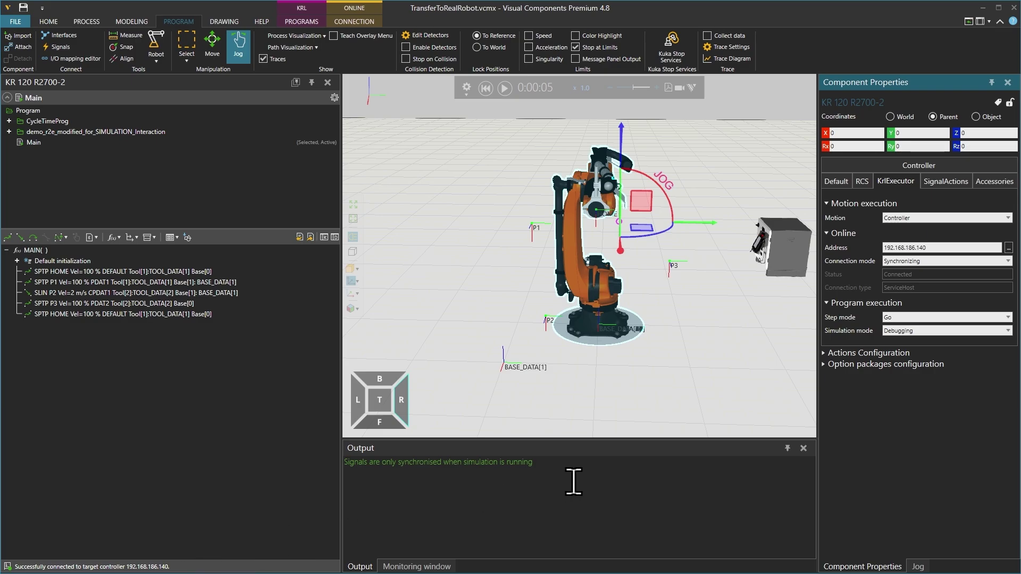
Reset and play the simulation, leaving $config.dat and $option.dat unchecked for transfer
{"action": "left_click", "coordinate": [487, 89]}
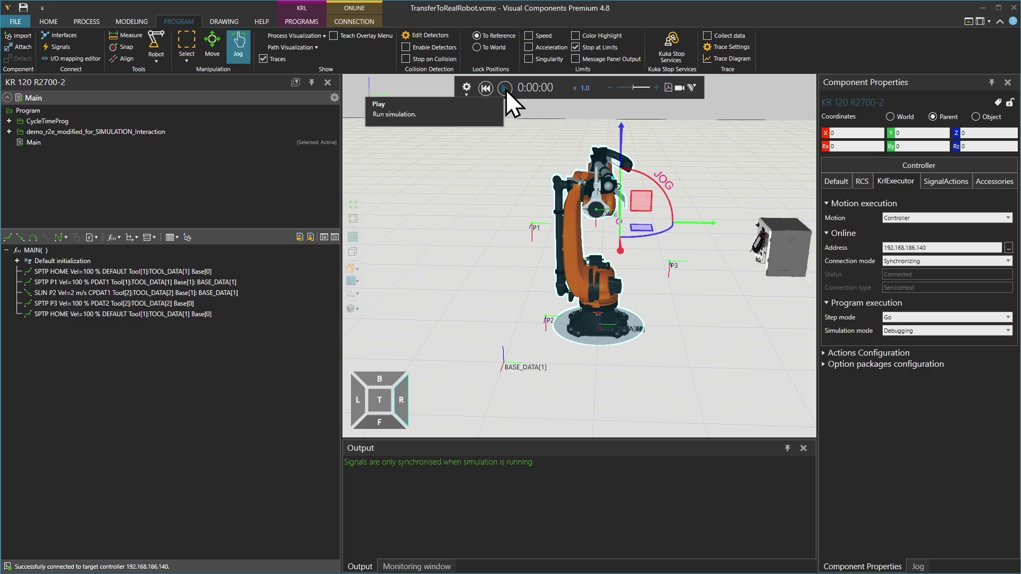
{"action": "left_click", "coordinate": [505, 89]}
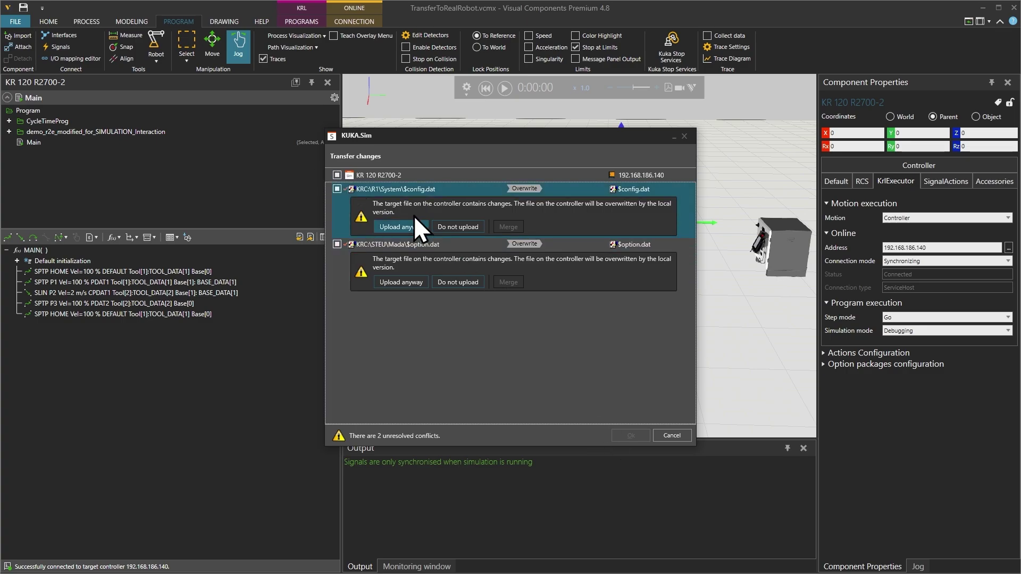
{"action": "left_click", "coordinate": [335, 175]}
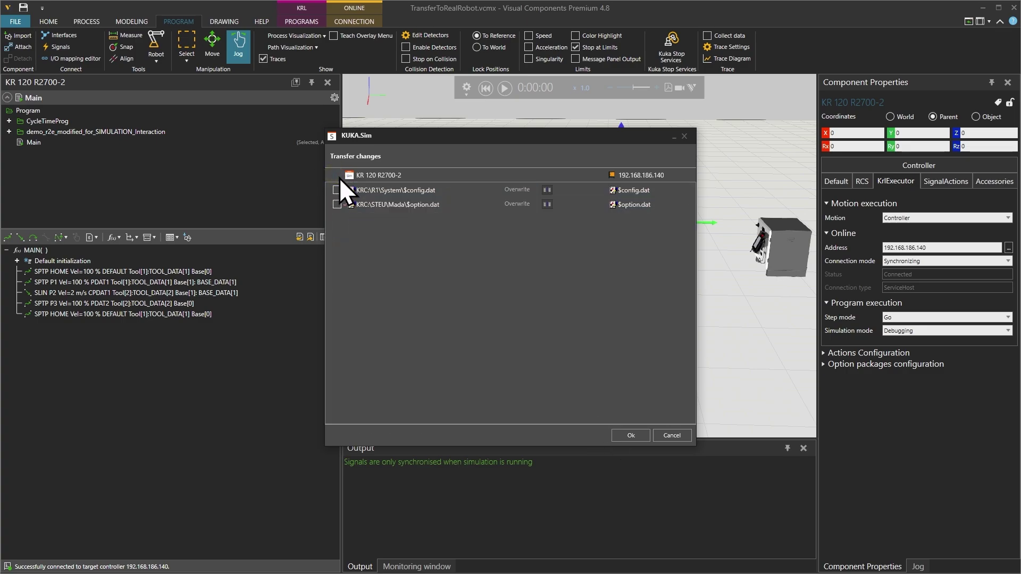
{"action": "left_click", "coordinate": [337, 176]}
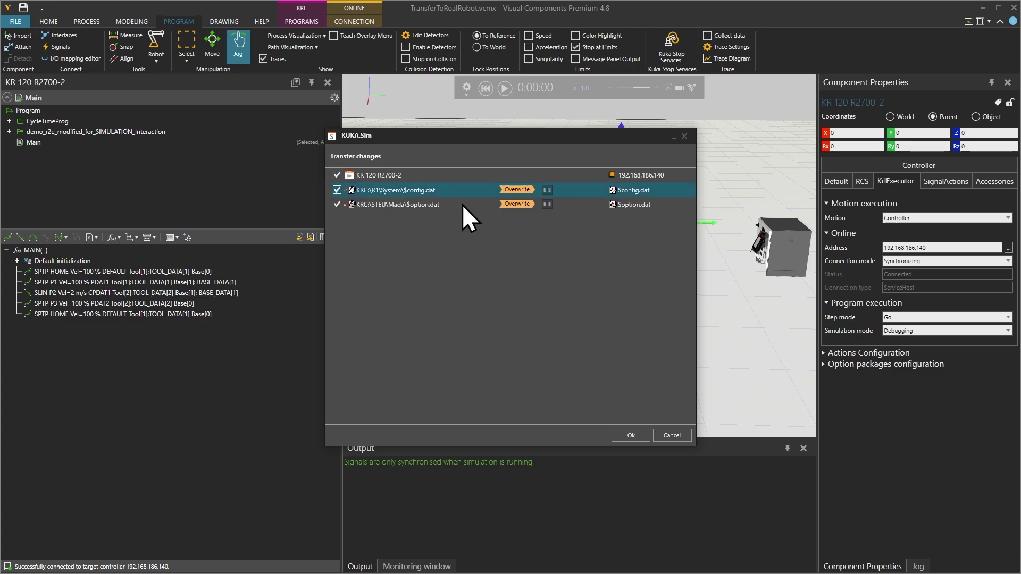
{"action": "left_click", "coordinate": [338, 175]}
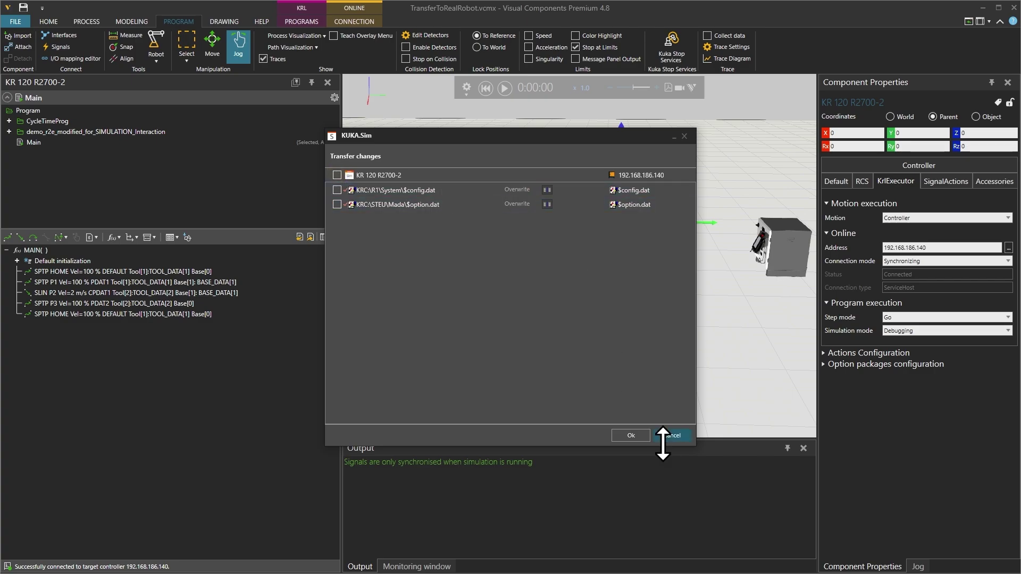
{"action": "left_click", "coordinate": [629, 435]}
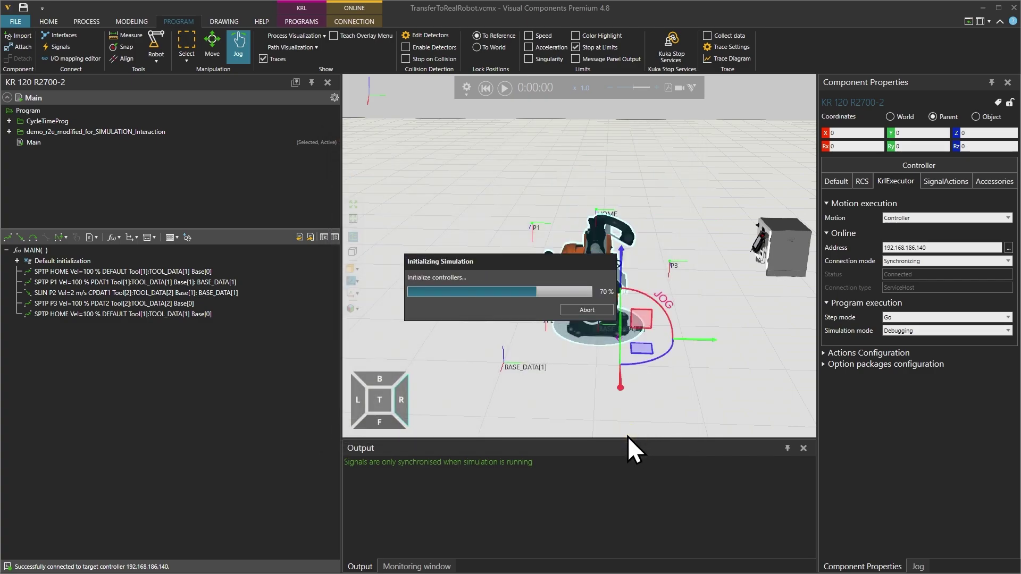
Close tool and base management on the smartHMI so the program navigator shows
{"action": "key", "text": "alt+Tab"}
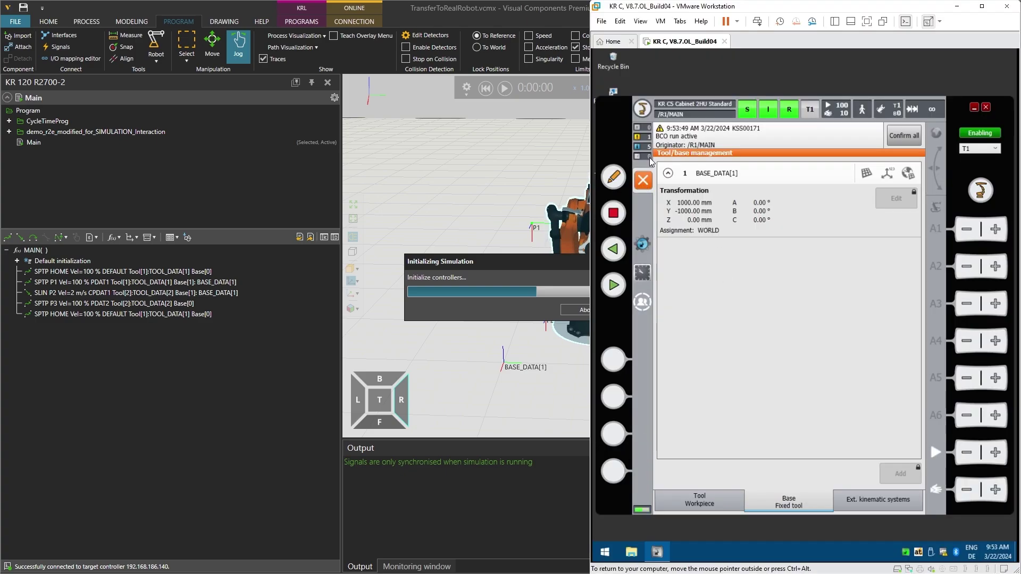
{"action": "left_click", "coordinate": [643, 181]}
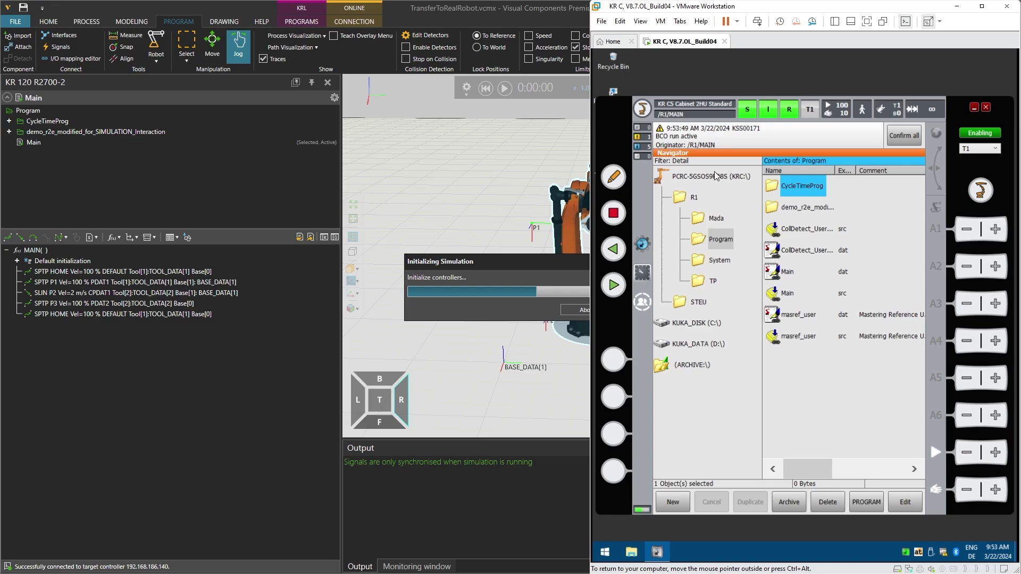
{"action": "left_click", "coordinate": [549, 225]}
Snap Visual Components to the left half and narrow the program tree to widen the 3D view
{"action": "key", "text": "super+Left"}
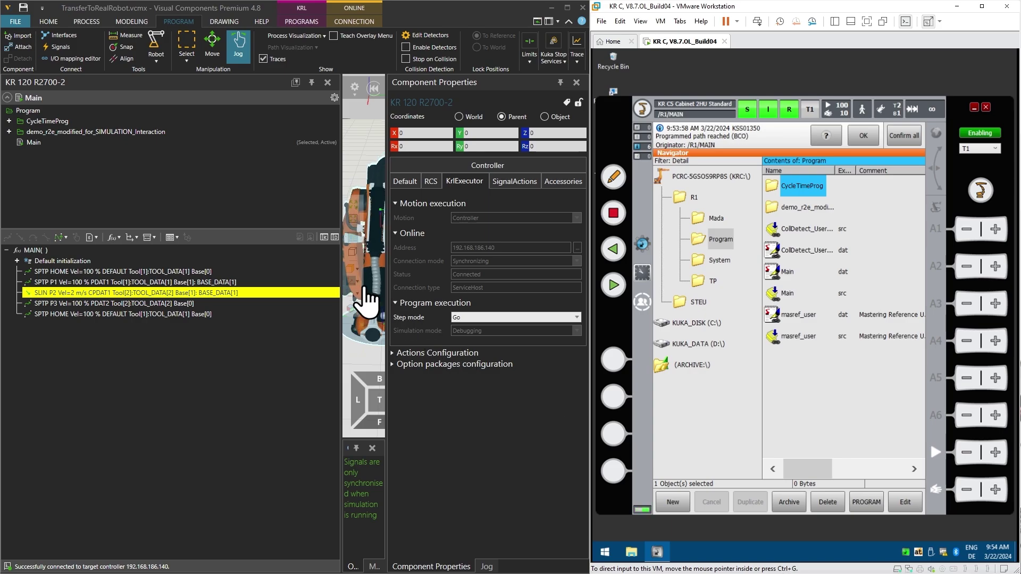
{"action": "left_click_drag", "start_coordinate": [344, 325], "coordinate": [109, 305]}
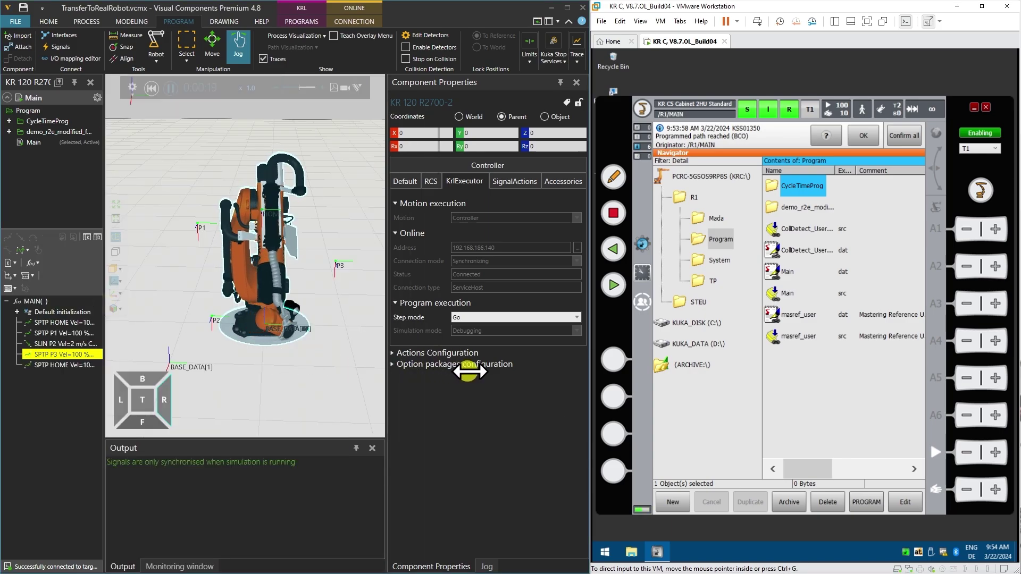
{"action": "left_click_drag", "start_coordinate": [469, 372], "coordinate": [489, 371]}
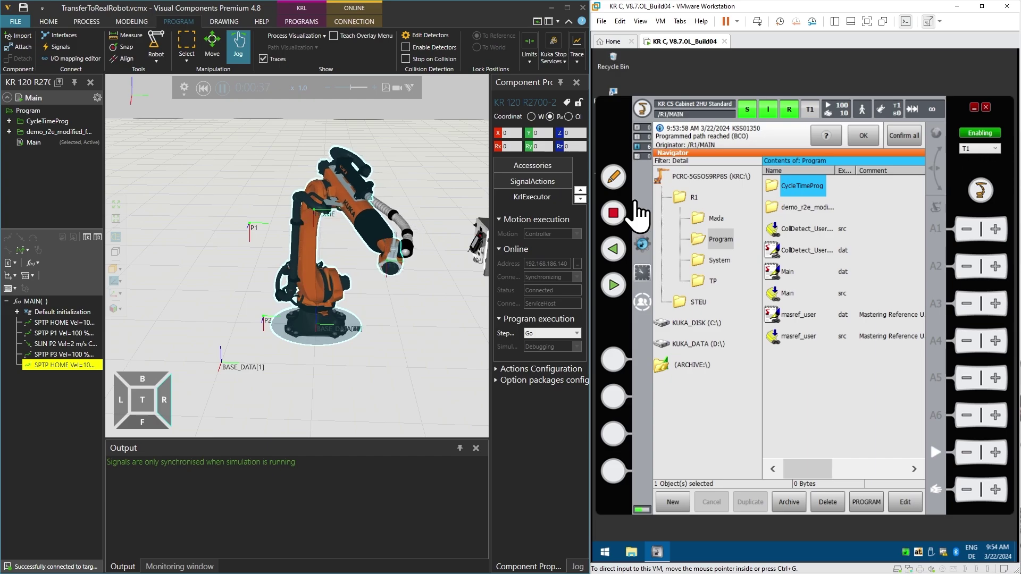
Pause the simulation at 0:00:39 once the robot completes its final SPTP HOME move
{"action": "left_click", "coordinate": [222, 89]}
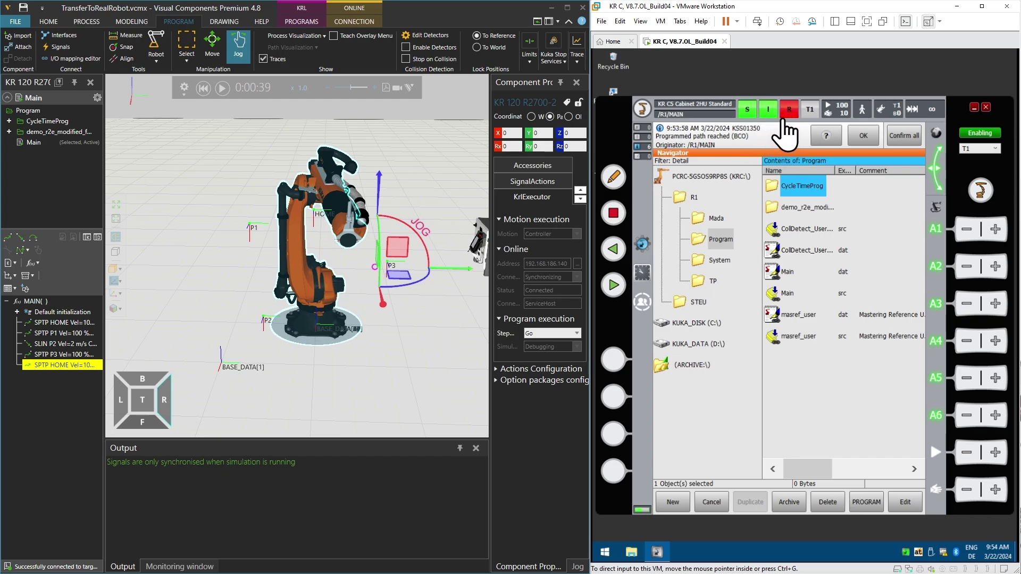
Reset the smartHMI Main program to line 1 SPTP HOME and restart the simulation
{"action": "left_click", "coordinate": [793, 111]}
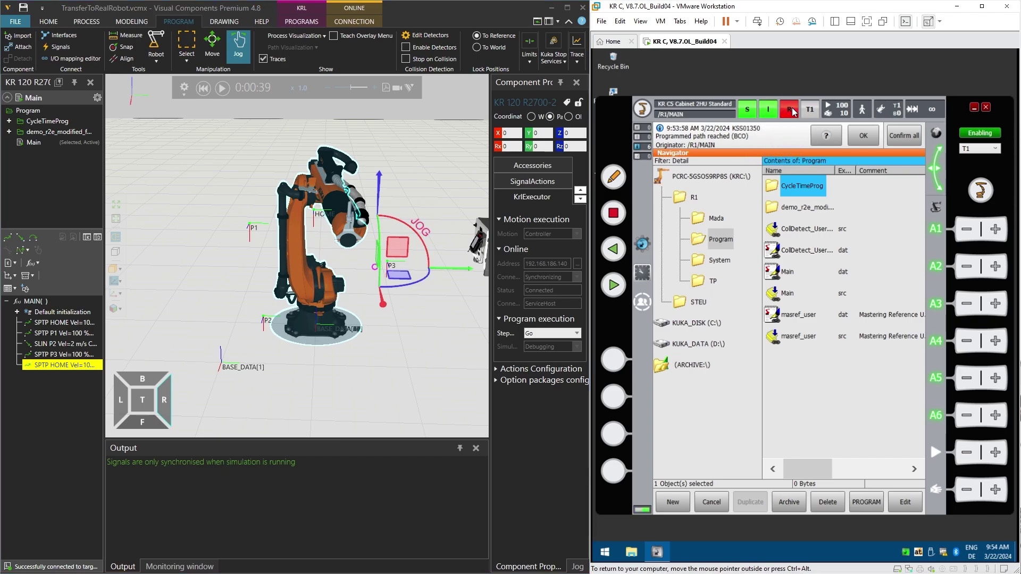
{"action": "left_click", "coordinate": [792, 111]}
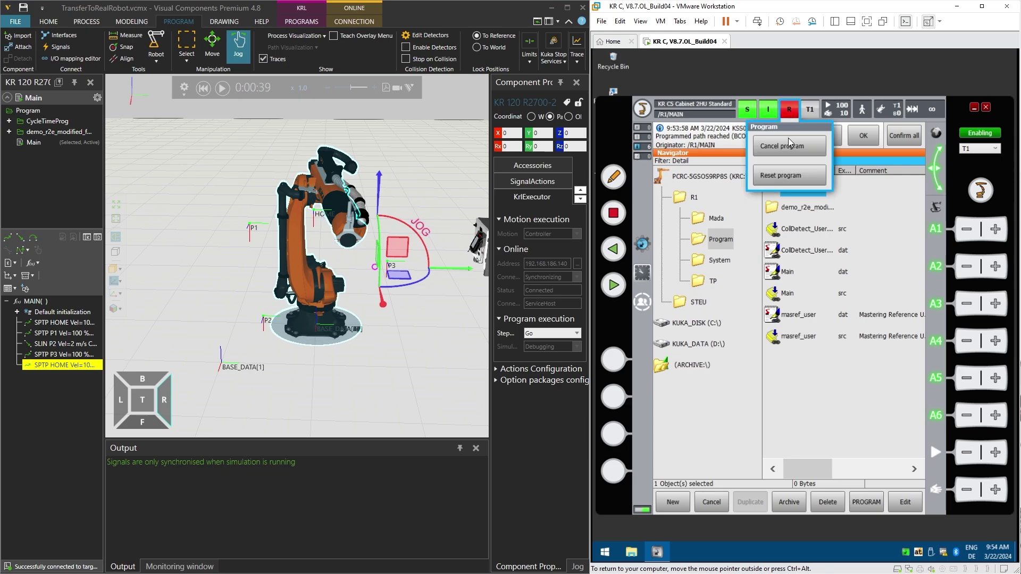
{"action": "left_click", "coordinate": [789, 177]}
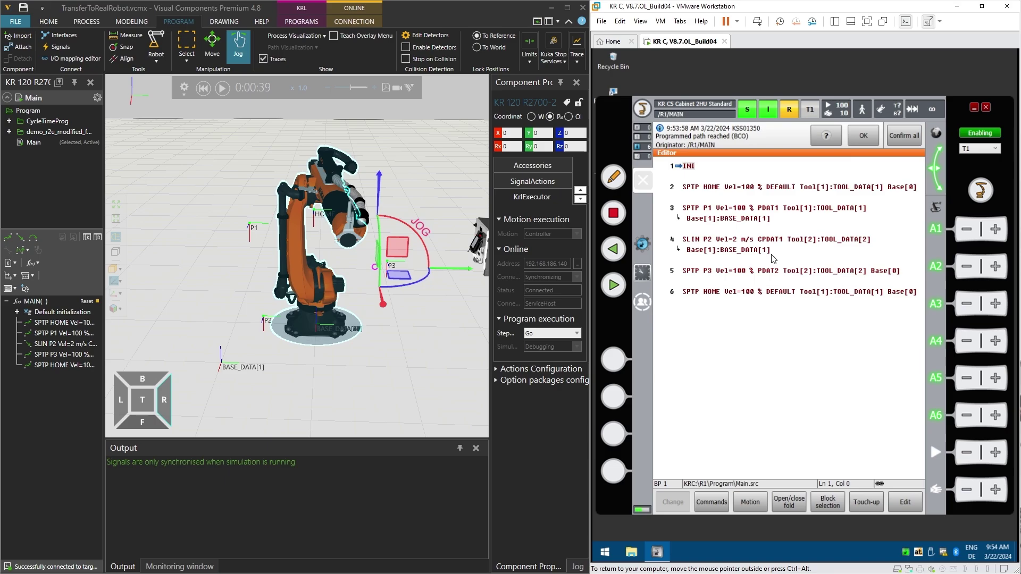
{"action": "left_click", "coordinate": [226, 89]}
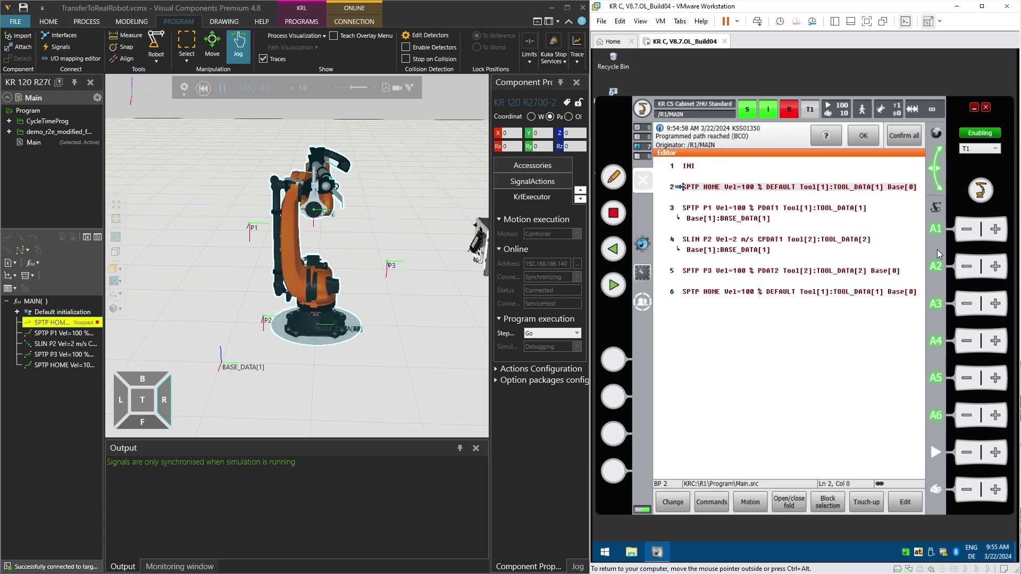
Raise the jog override from 10% to 100% and jog axes A1+ and A2+
{"action": "left_click", "coordinate": [997, 232]}
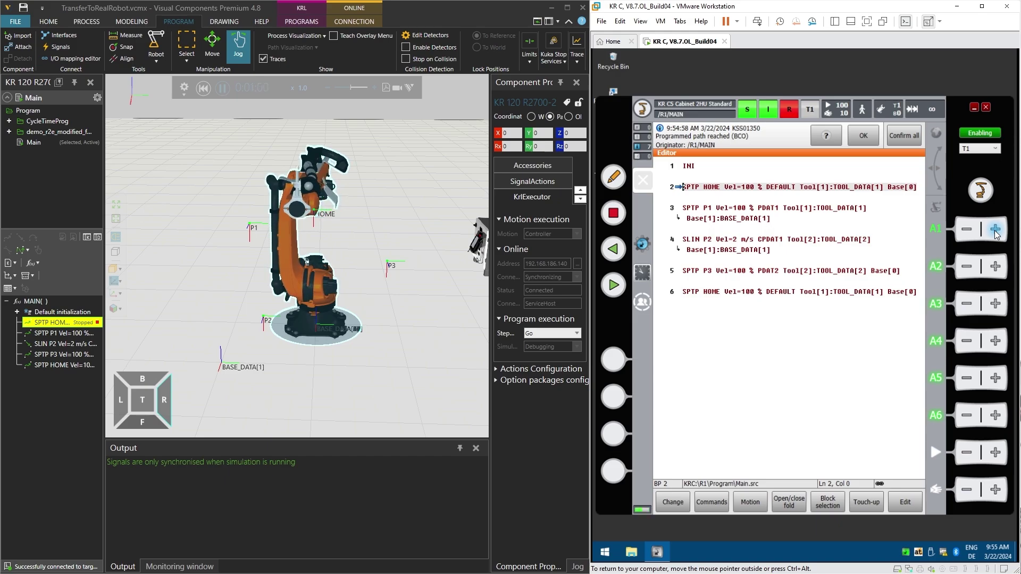
{"action": "left_click", "coordinate": [838, 111]}
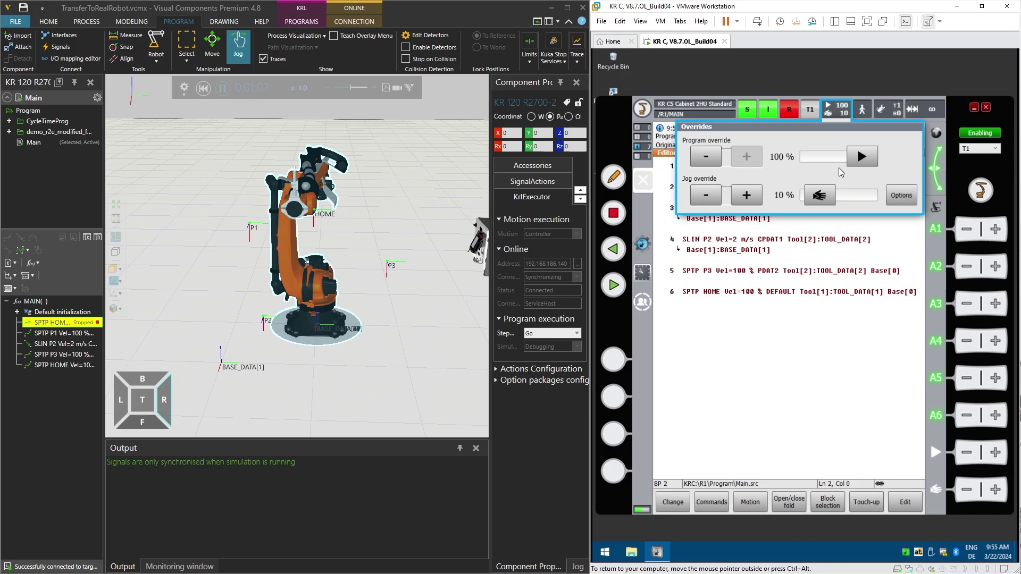
{"action": "left_click_drag", "start_coordinate": [820, 198], "coordinate": [862, 197]}
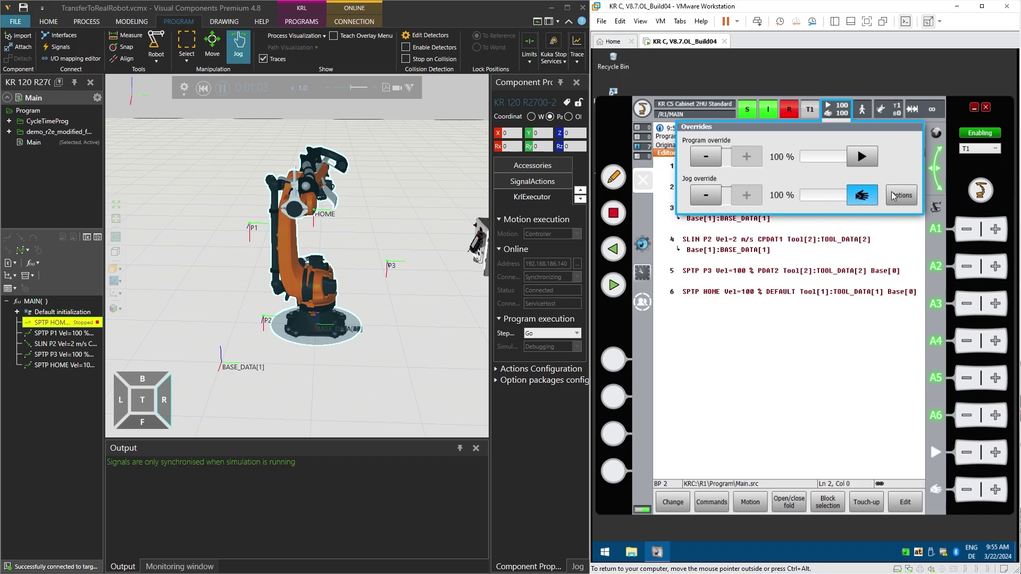
{"action": "left_click", "coordinate": [996, 231]}
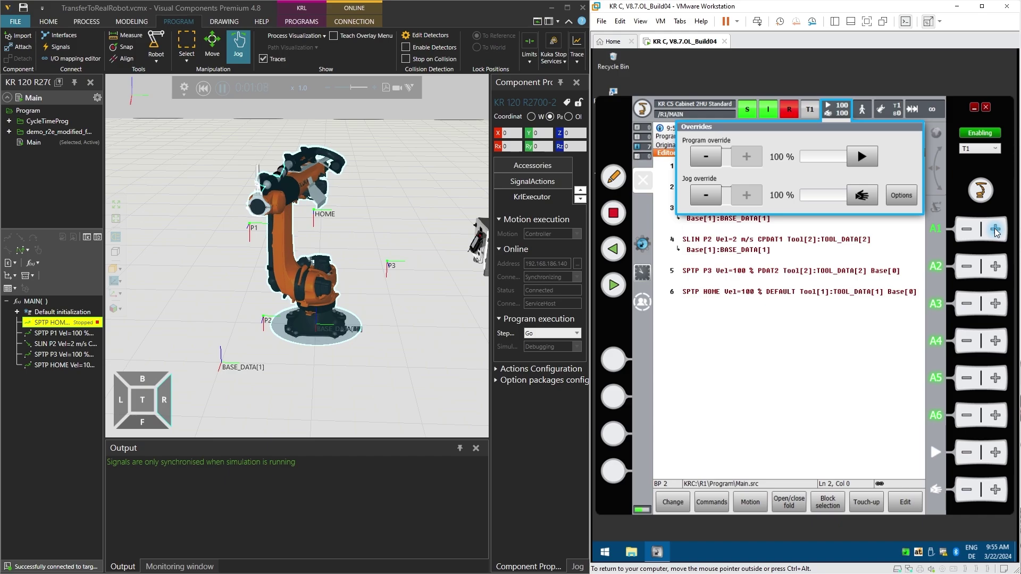
{"action": "left_click", "coordinate": [1000, 268]}
{"action": "left_click", "coordinate": [998, 268]}
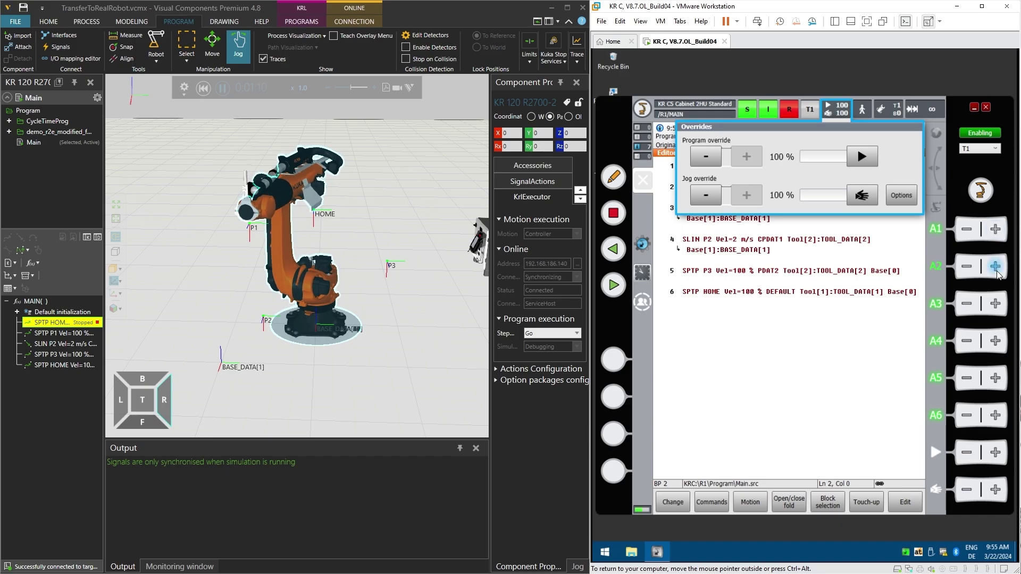
{"action": "left_click", "coordinate": [830, 114]}
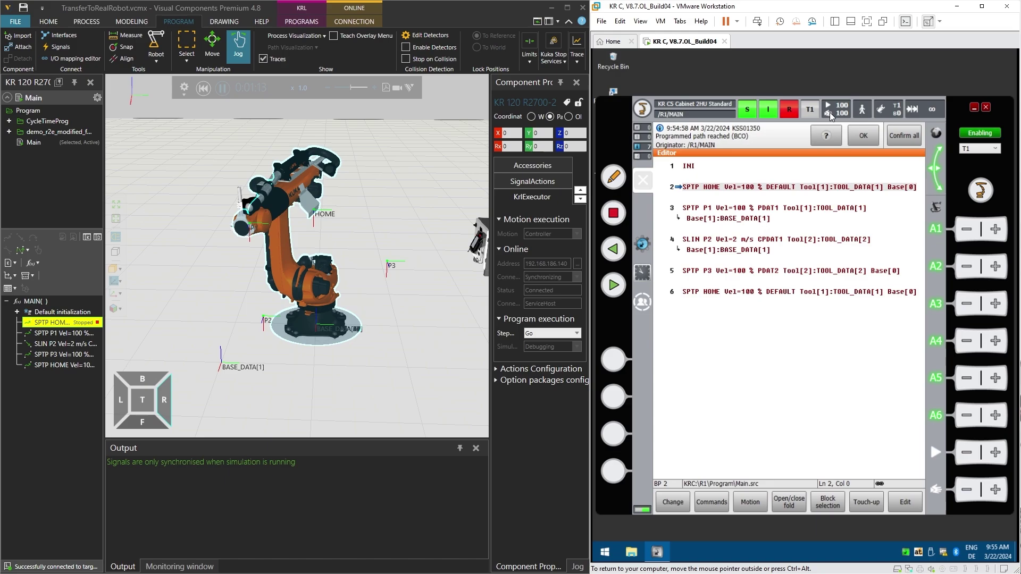
Switch jogging to World coordinates, then jog the tool up along Z+ and rotate A−
{"action": "left_click", "coordinate": [936, 207]}
{"action": "left_click", "coordinate": [901, 186]}
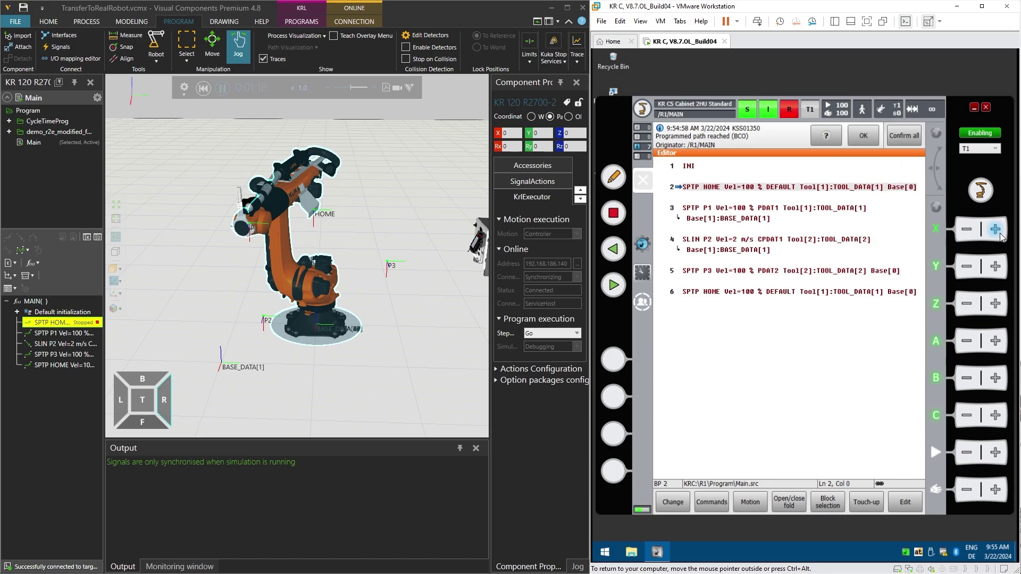
{"action": "left_click", "coordinate": [1002, 308]}
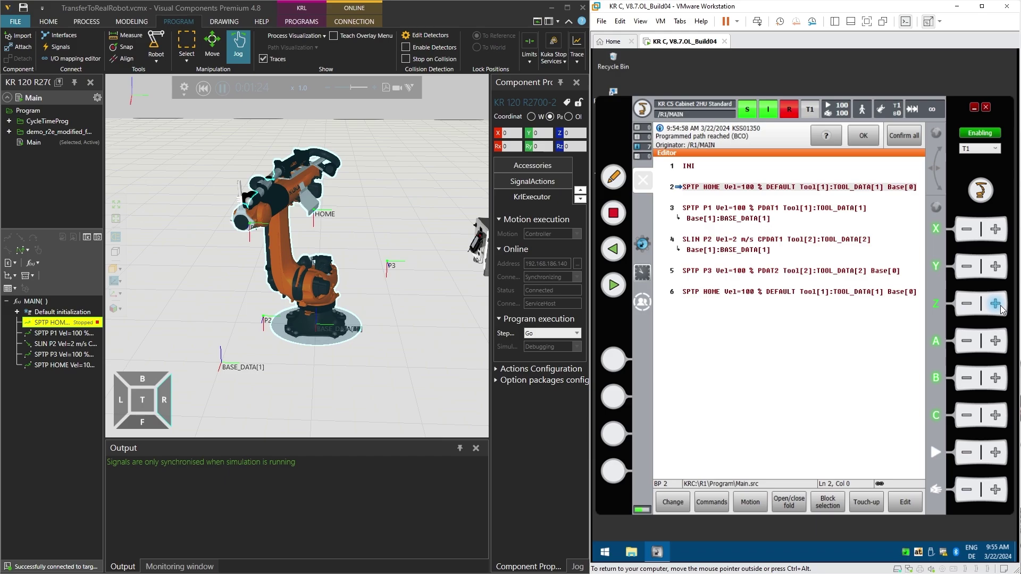
{"action": "left_click_drag", "start_coordinate": [1002, 309], "coordinate": [1002, 310]}
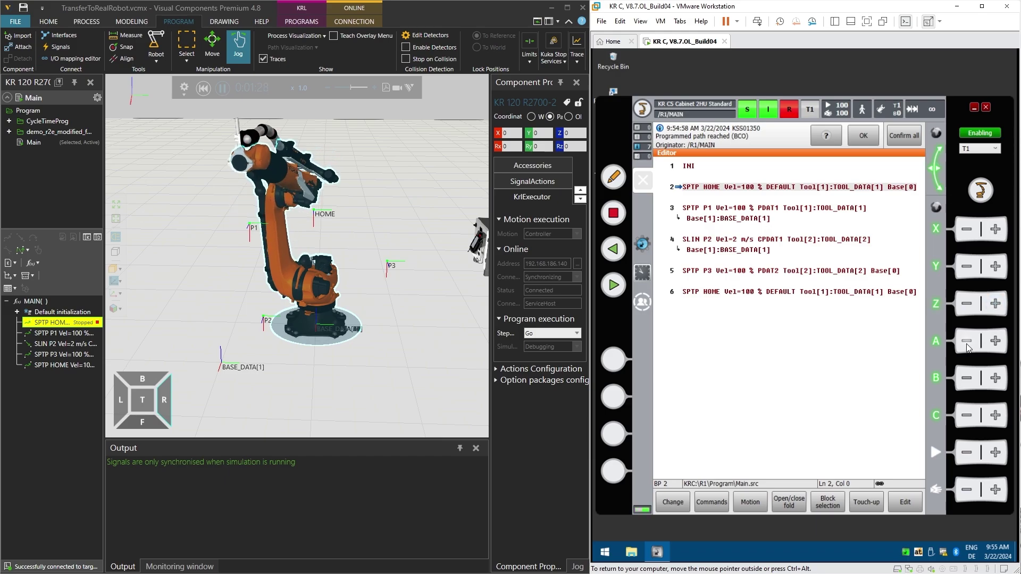
{"action": "left_click_drag", "start_coordinate": [968, 344], "coordinate": [965, 337]}
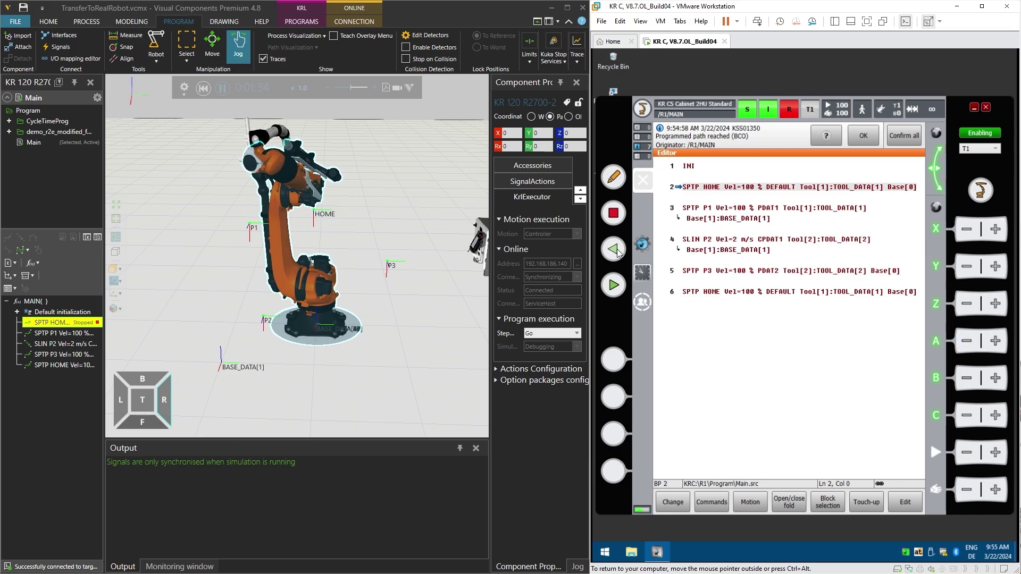
Run Main through P1 and SLIN P2 to SPTP P3, then reset it to line 1
{"action": "left_click", "coordinate": [616, 285]}
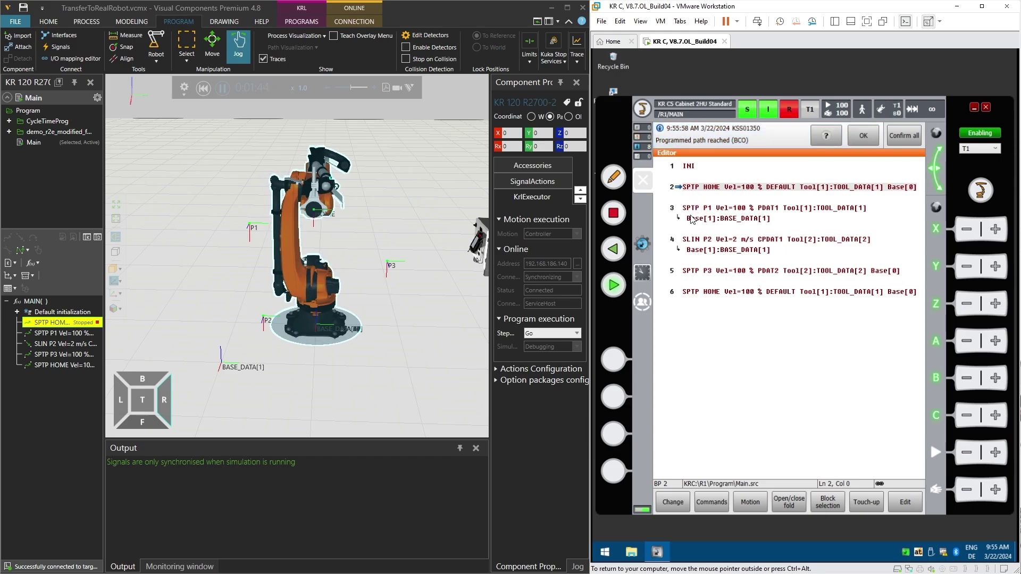
{"action": "left_click", "coordinate": [614, 285]}
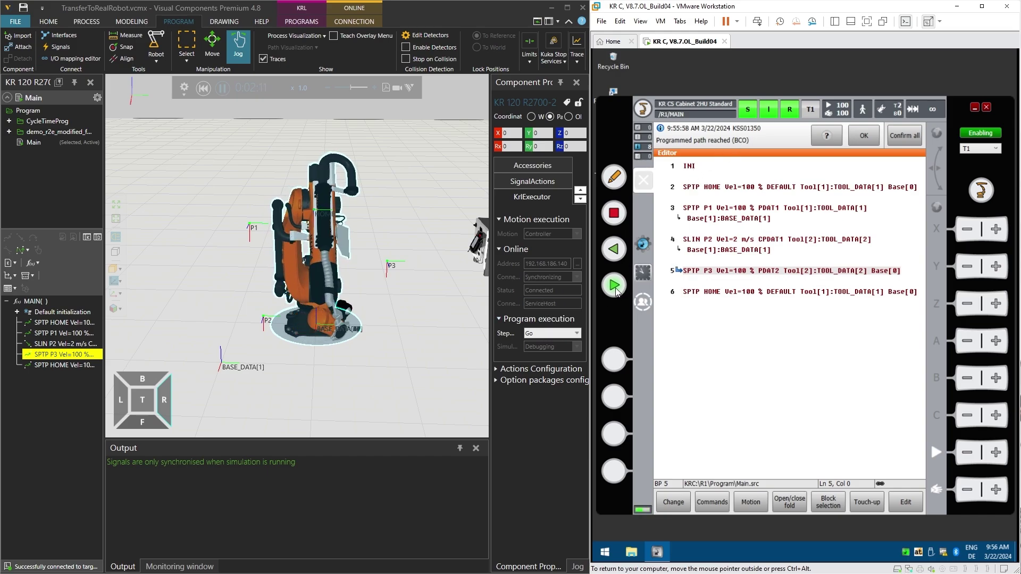
{"action": "left_click", "coordinate": [790, 110]}
{"action": "left_click", "coordinate": [782, 175]}
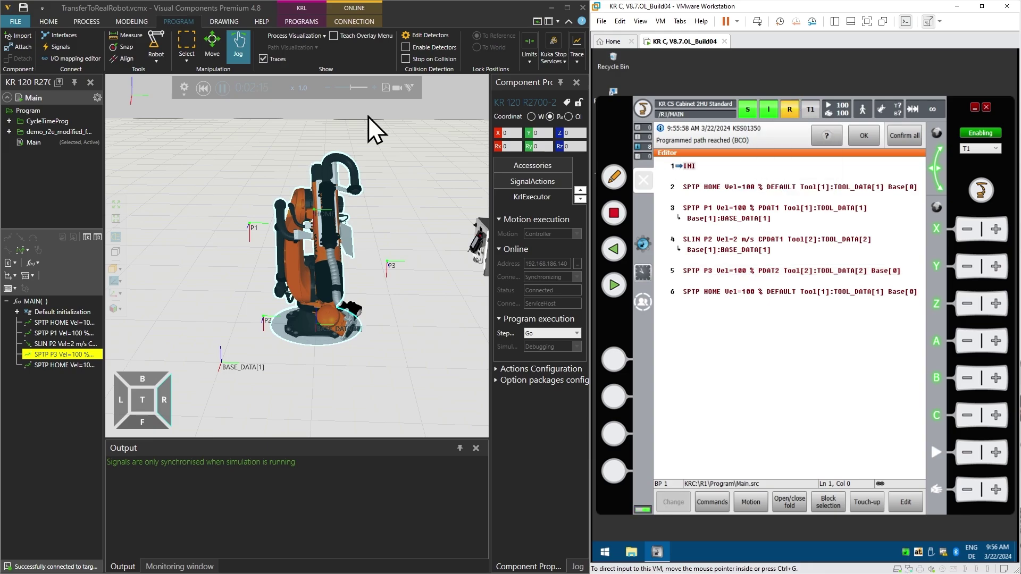
Reset the simulation, switch KrlExecutor's online connection to View only, and start playback
{"action": "left_click", "coordinate": [203, 90]}
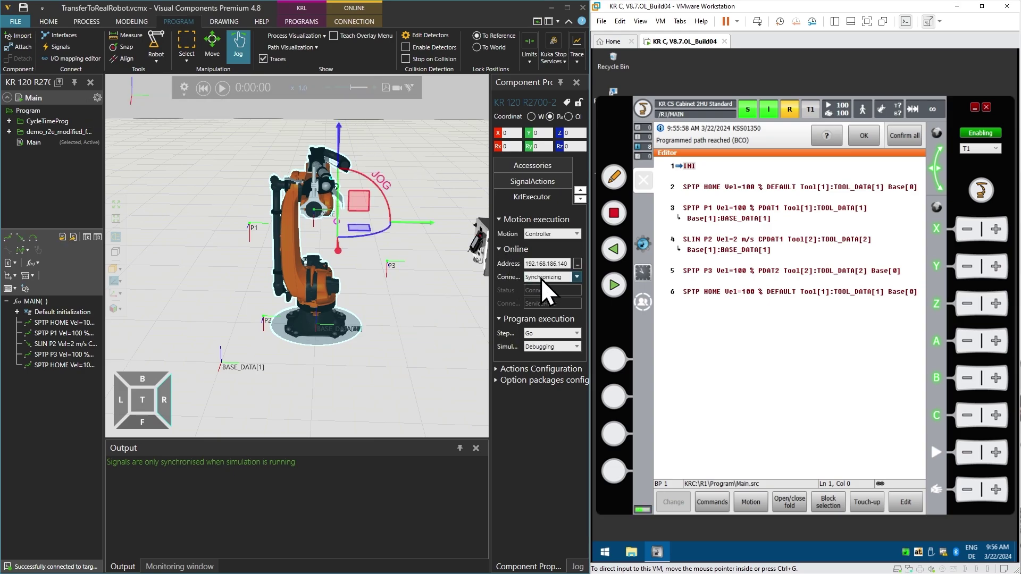
{"action": "left_click", "coordinate": [543, 277]}
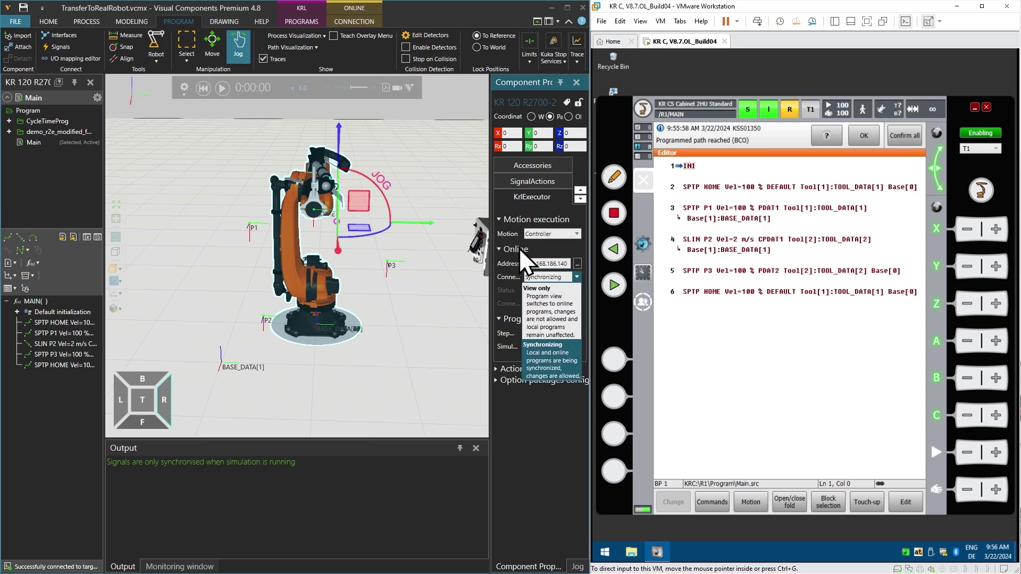
{"action": "left_click", "coordinate": [548, 306]}
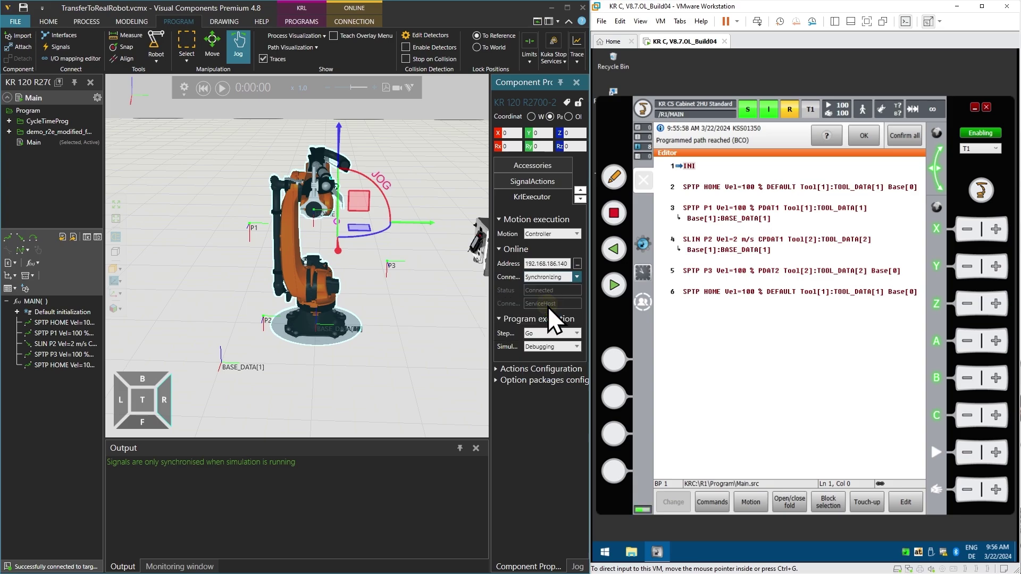
{"action": "left_click", "coordinate": [222, 89]}
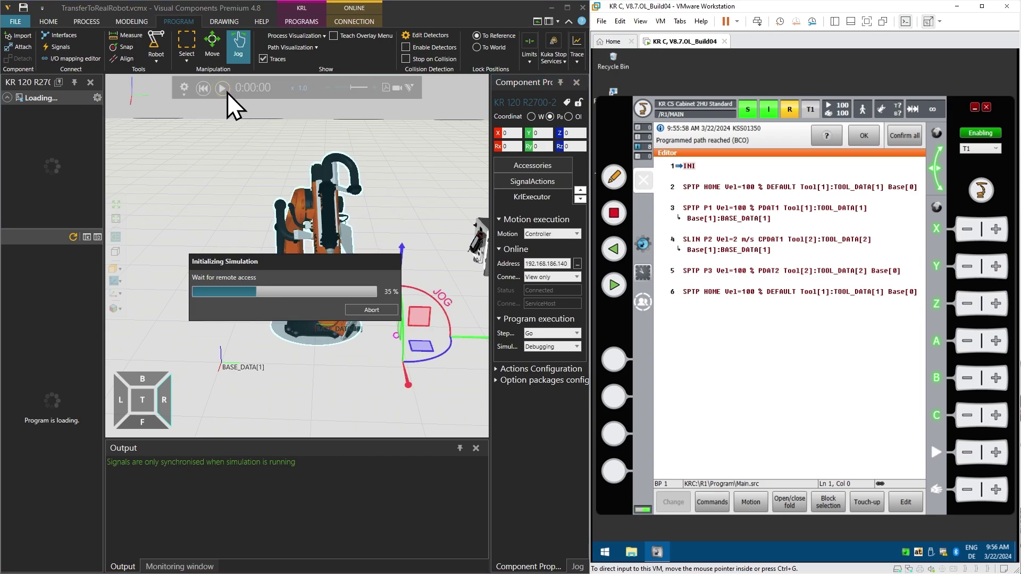
Close the pendant editor, dismiss the start-cancelled error, replay the simulation and start Main
{"action": "left_click", "coordinate": [644, 180]}
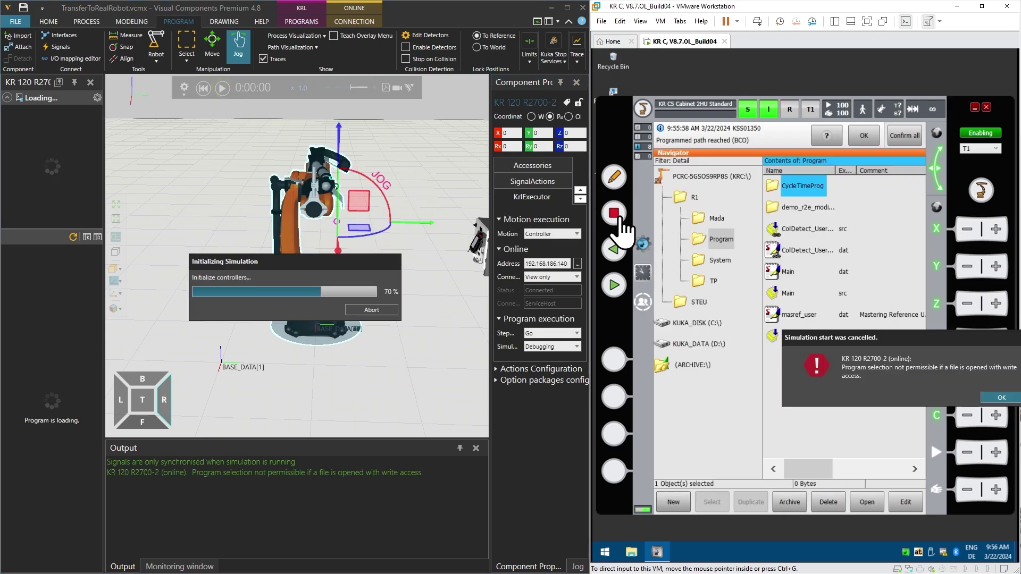
{"action": "left_click", "coordinate": [1000, 398]}
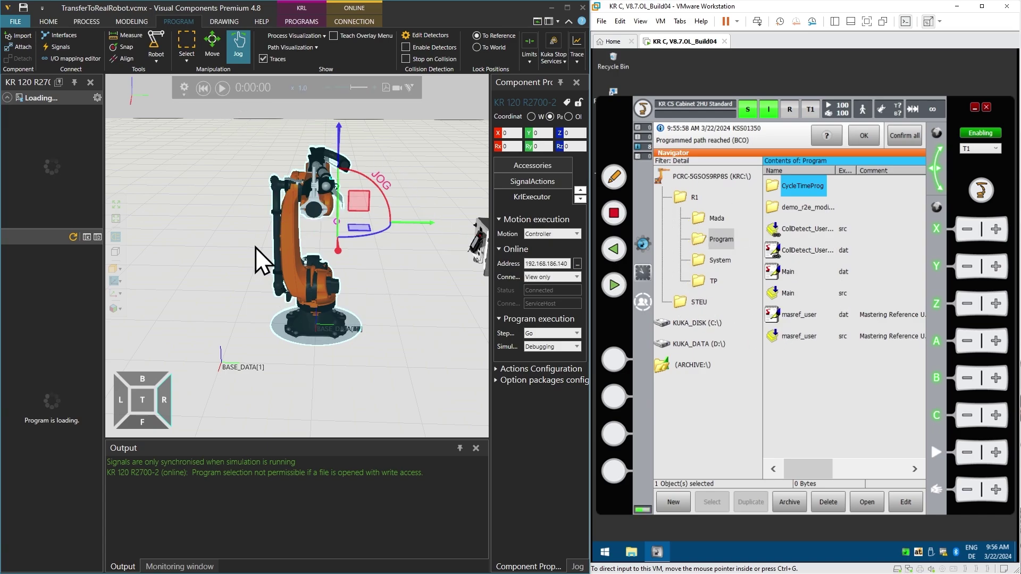
{"action": "left_click", "coordinate": [222, 89]}
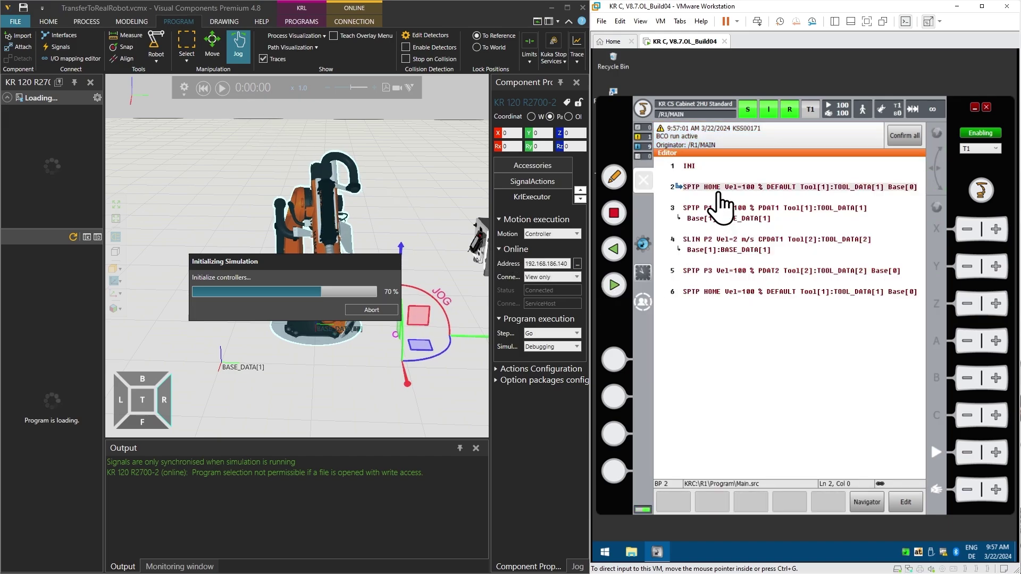
{"action": "left_click", "coordinate": [614, 286]}
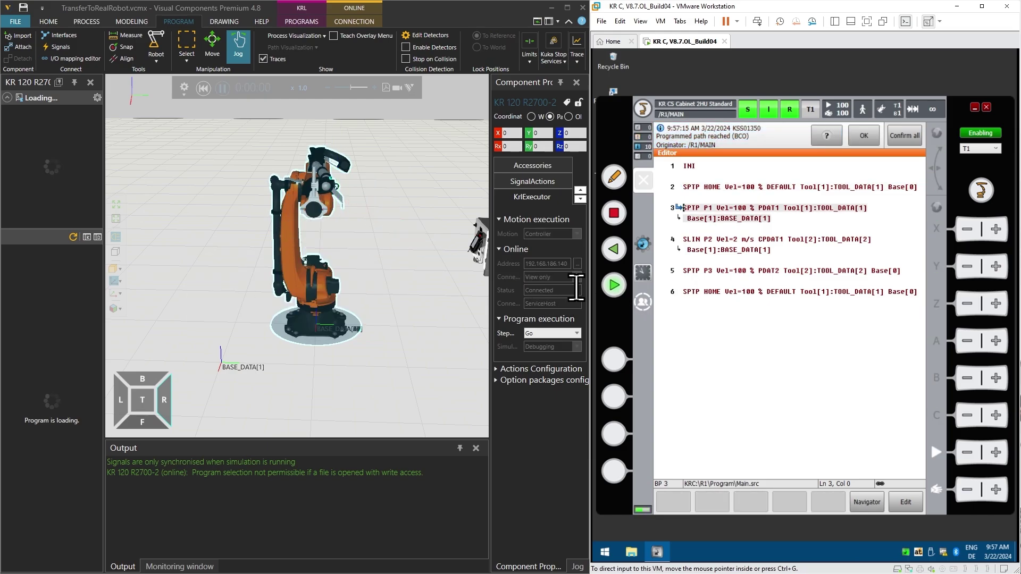
Stop the running program and jog the robot along world X+ and Z+
{"action": "left_click", "coordinate": [615, 292]}
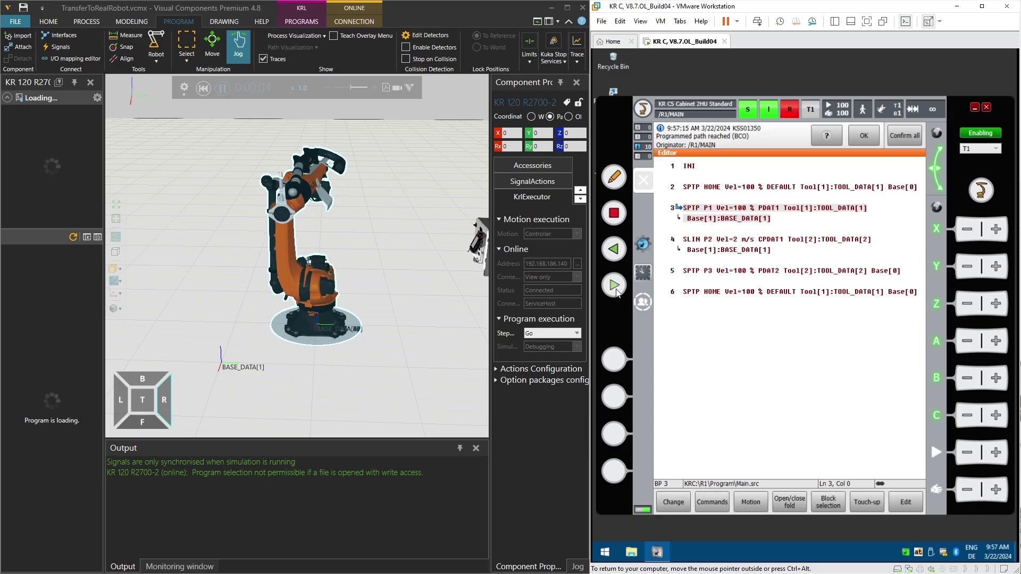
{"action": "left_click", "coordinate": [996, 230]}
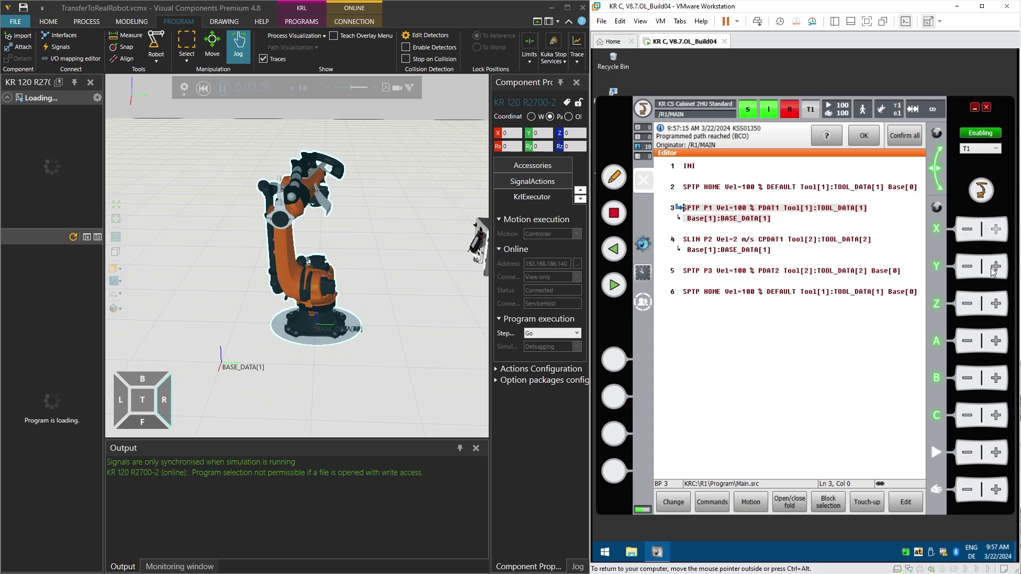
{"action": "left_click", "coordinate": [996, 304]}
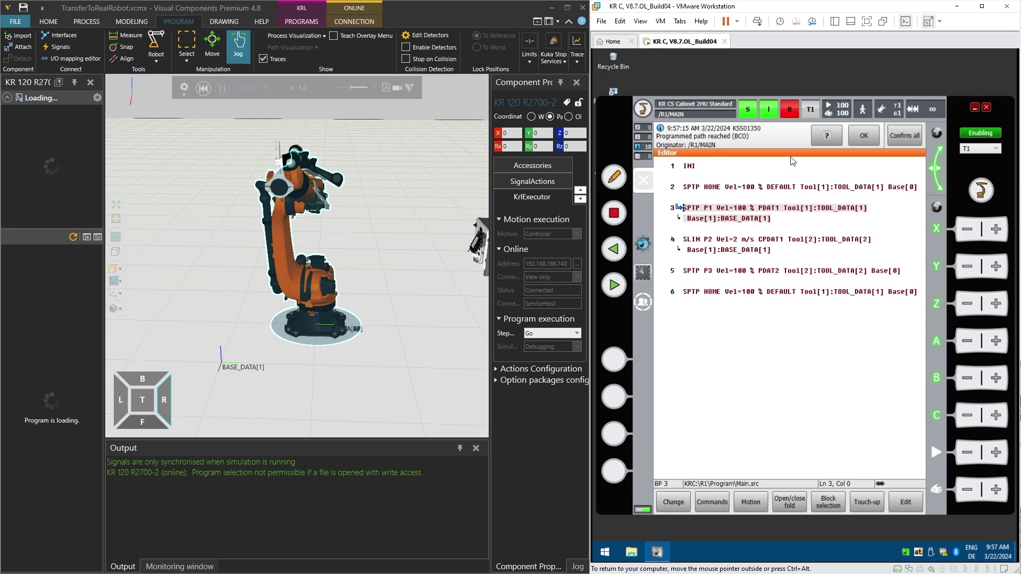
Reset Main to line 1 on the smartPAD and reset the simulation to 0:00:00
{"action": "left_click", "coordinate": [789, 110]}
{"action": "left_click", "coordinate": [794, 178]}
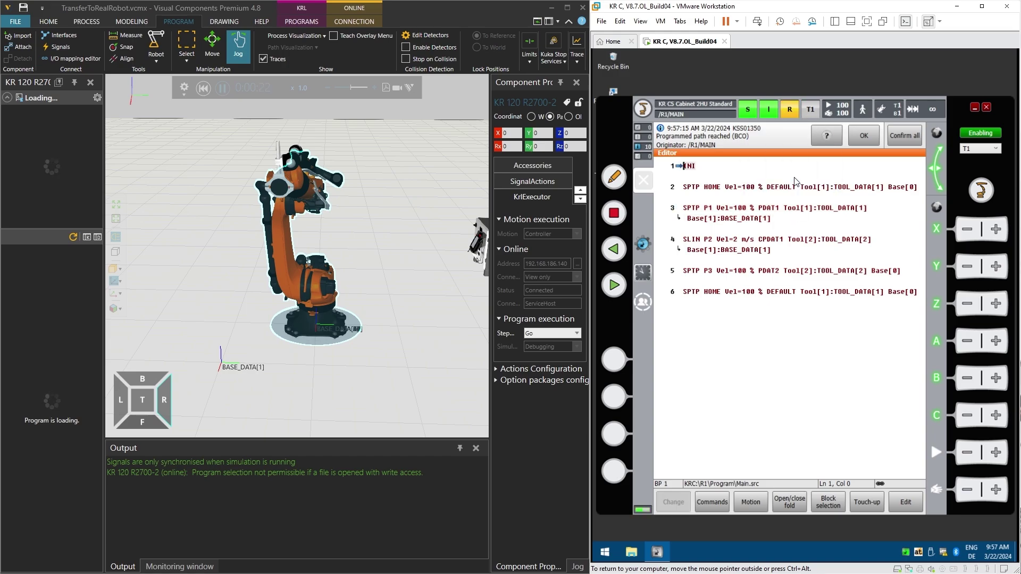
{"action": "left_click", "coordinate": [203, 88]}
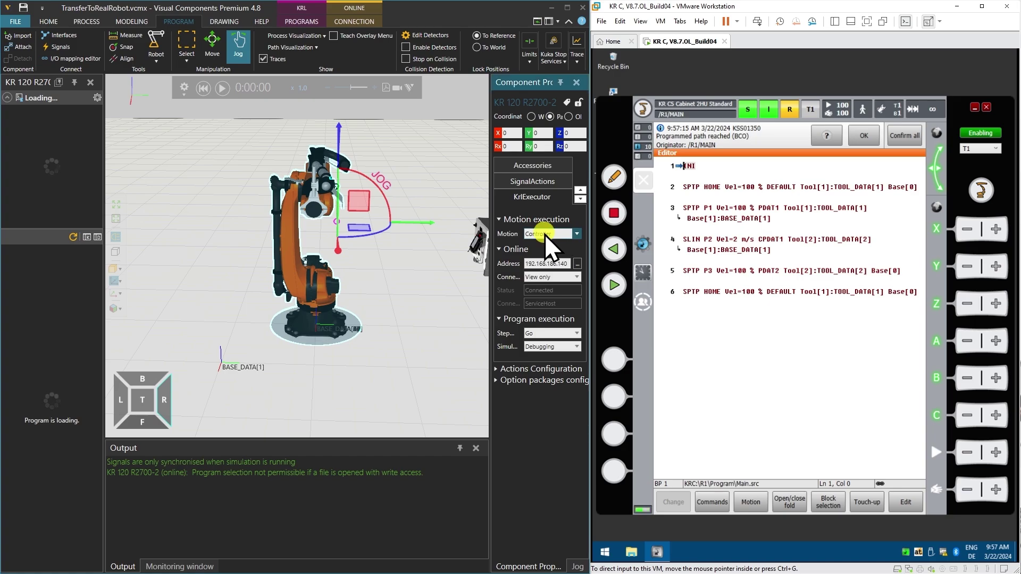
Switch motion execution to RCS and widen the program panel to show the MAIN statements
{"action": "left_click", "coordinate": [545, 234]}
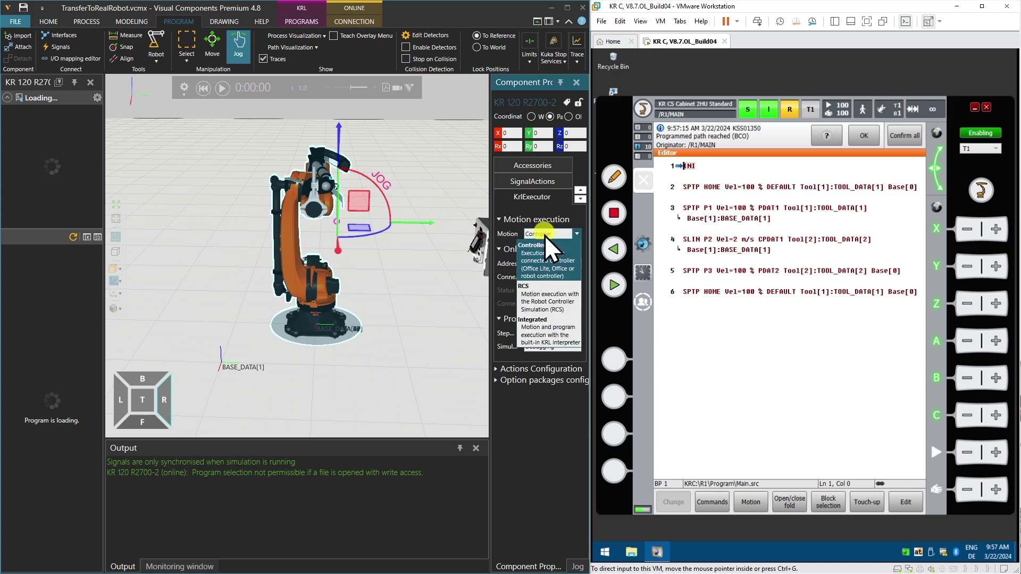
{"action": "left_click", "coordinate": [540, 296]}
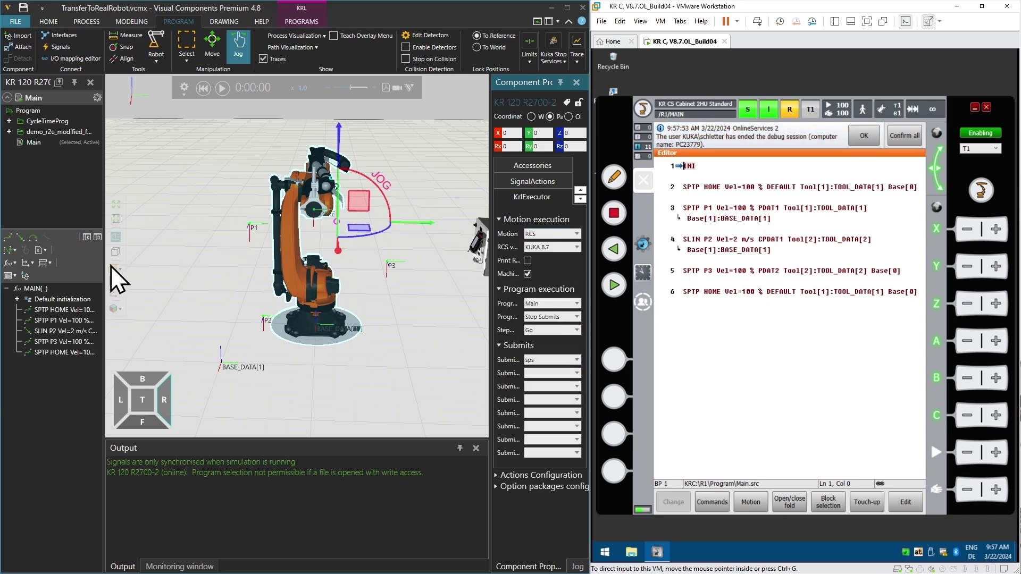
{"action": "left_click_drag", "start_coordinate": [104, 260], "coordinate": [228, 259]}
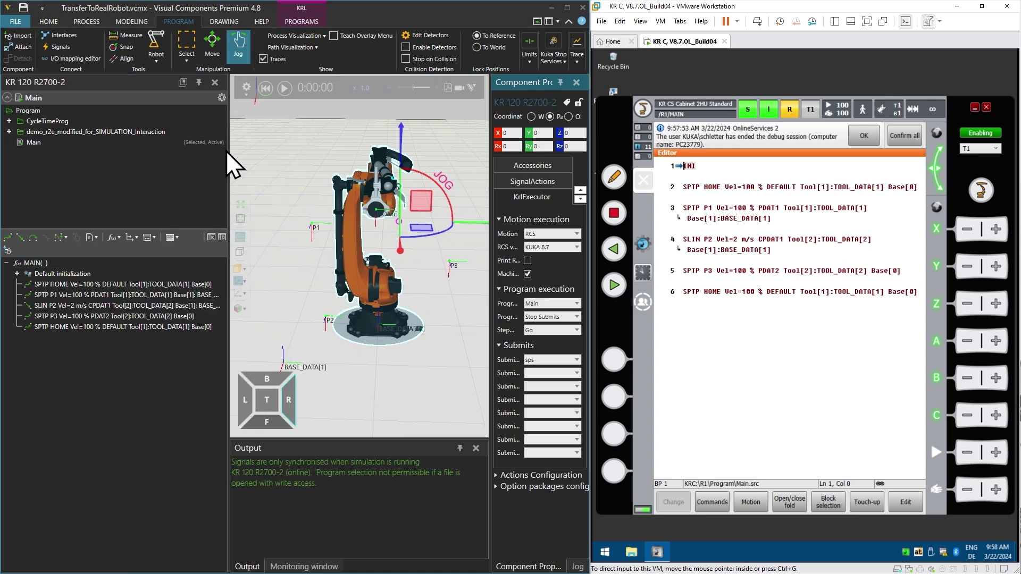
{"action": "left_click_drag", "start_coordinate": [228, 151], "coordinate": [188, 151]}
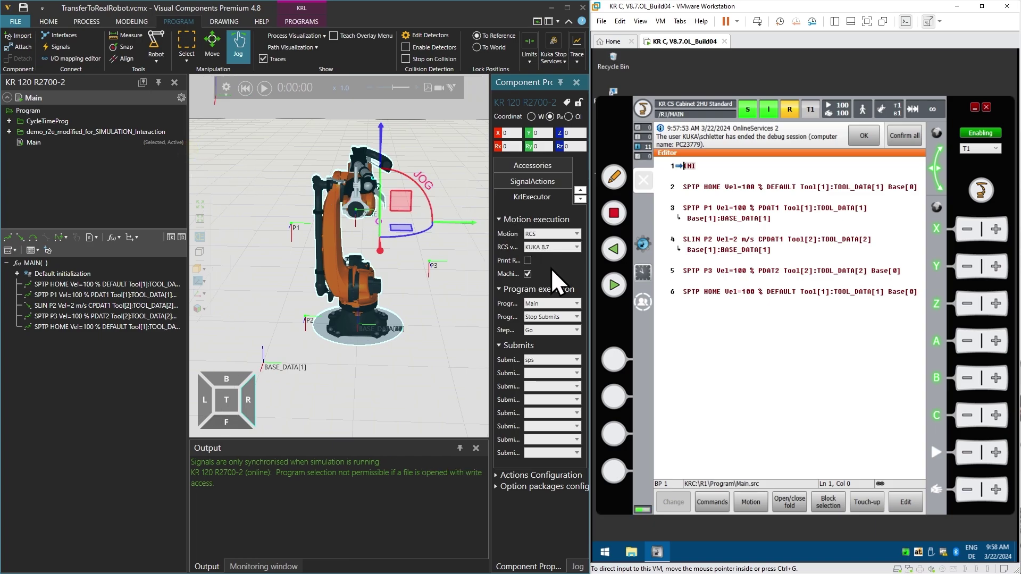
Jog the robot from P1 to a new pose, add it as SPTP P4, and place it after P3
{"action": "left_click", "coordinate": [76, 295]}
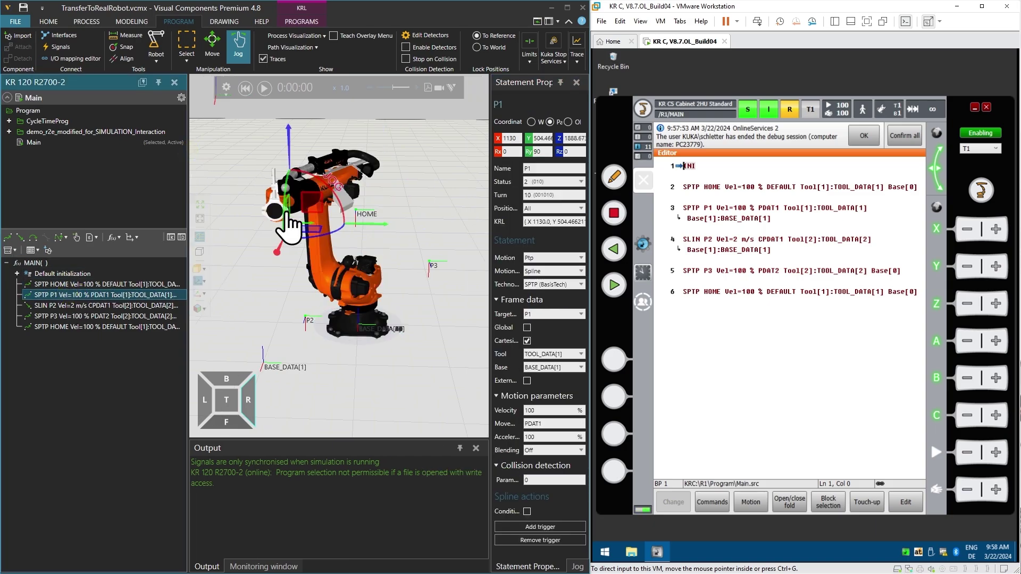
{"action": "right_click", "coordinate": [101, 295]}
{"action": "left_click", "coordinate": [77, 329]}
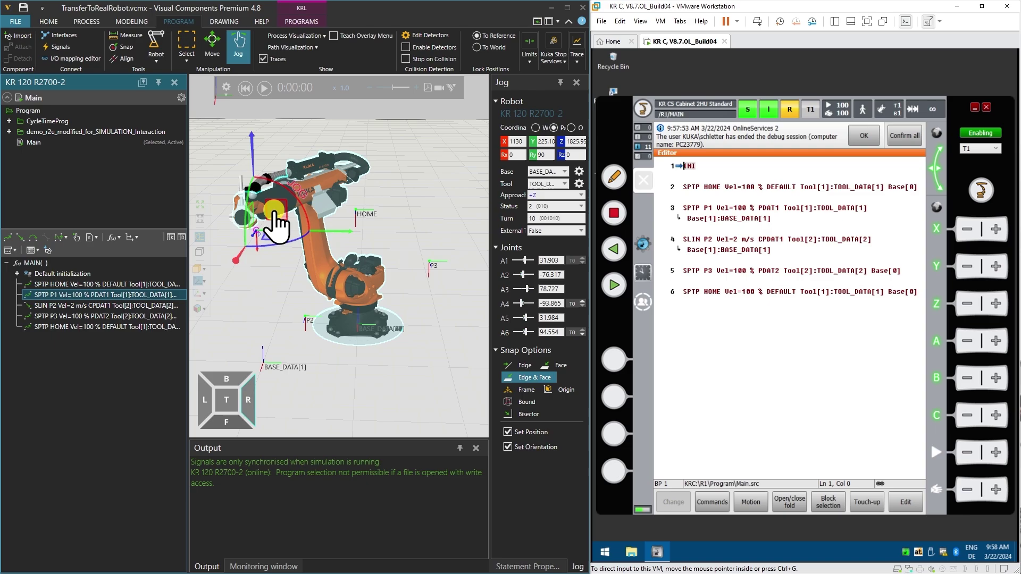
{"action": "left_click_drag", "start_coordinate": [275, 223], "coordinate": [442, 210]}
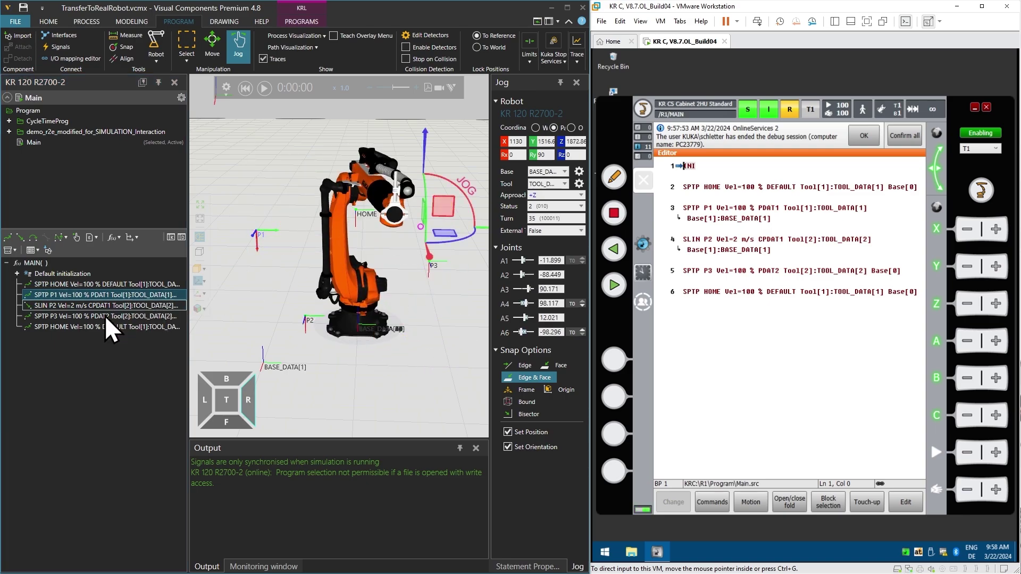
{"action": "left_click", "coordinate": [8, 238]}
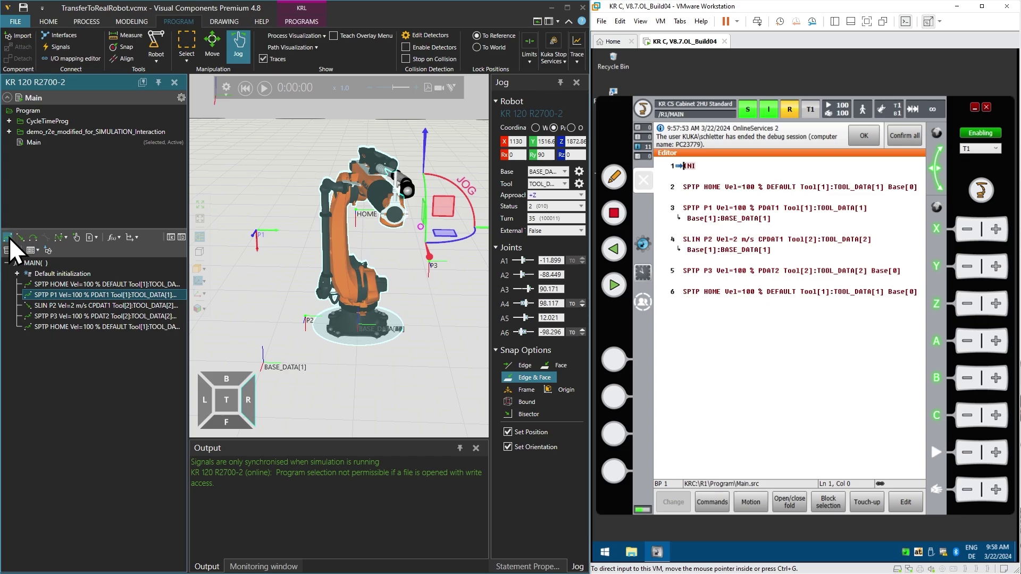
{"action": "left_click_drag", "start_coordinate": [59, 305], "coordinate": [61, 327]}
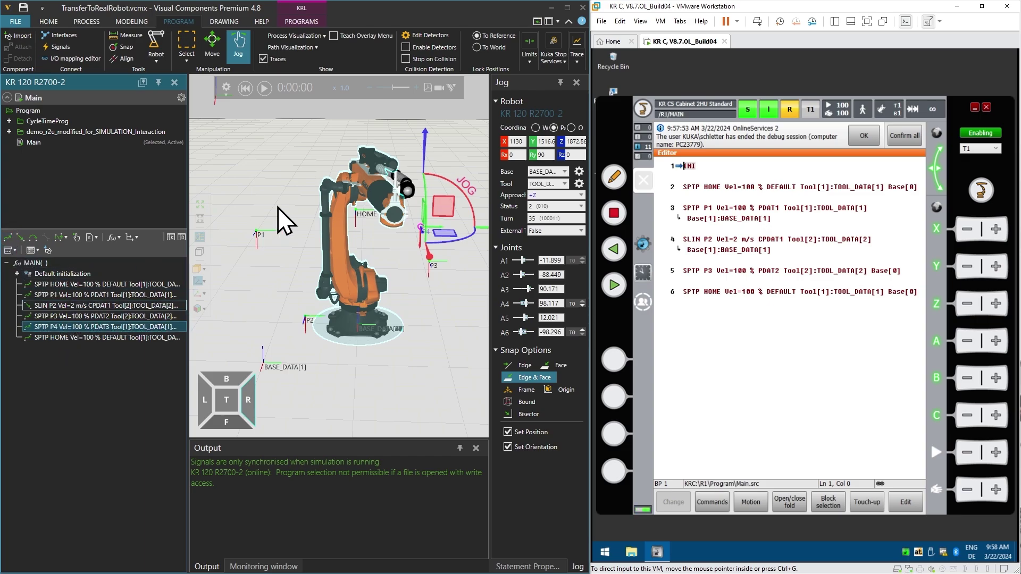
In the robot's Simulation configuration, set Motion to Controller and Connection to Synchronizing
{"action": "left_click", "coordinate": [311, 21]}
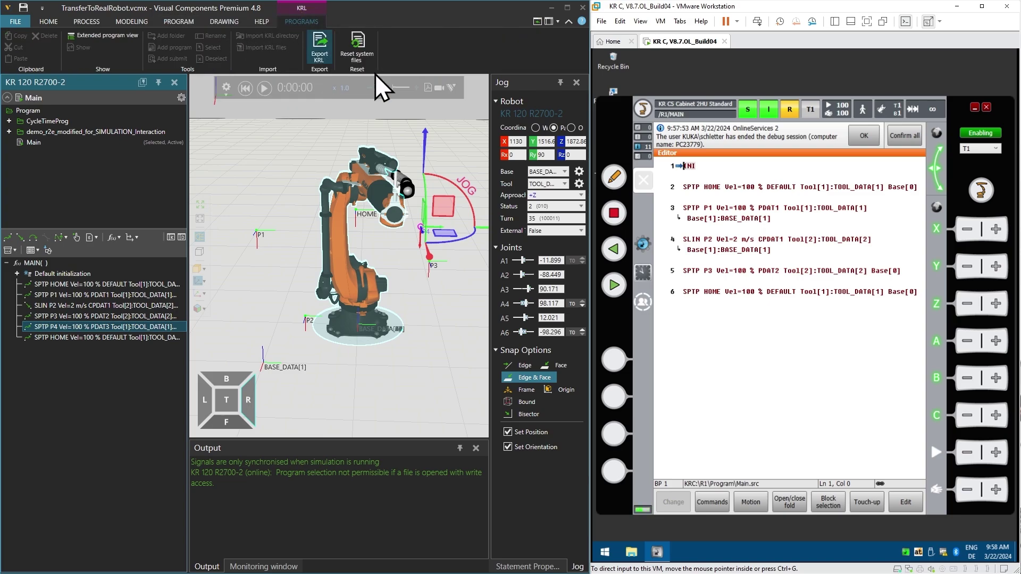
{"action": "left_click", "coordinate": [361, 177]}
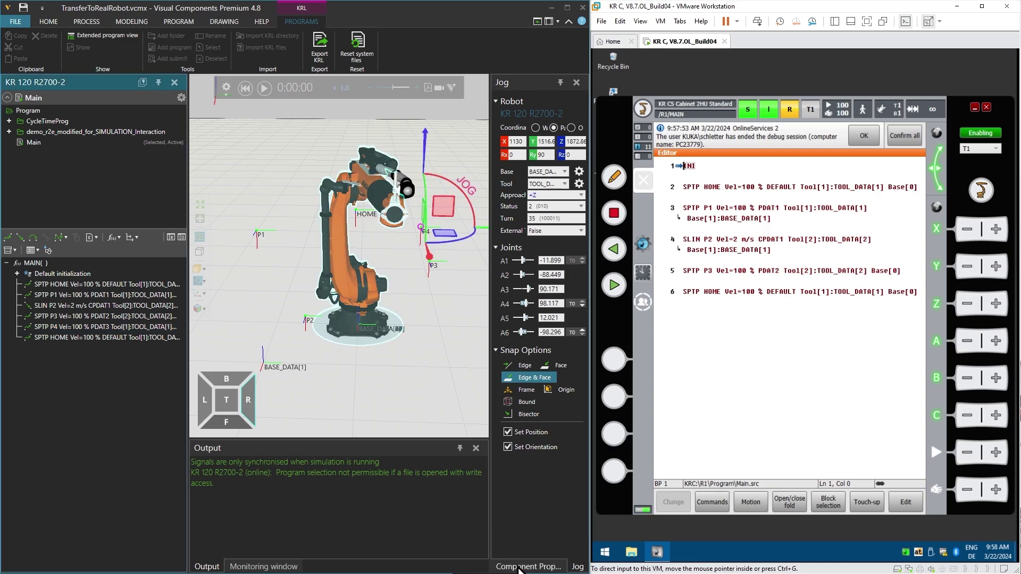
{"action": "left_click", "coordinate": [180, 98]}
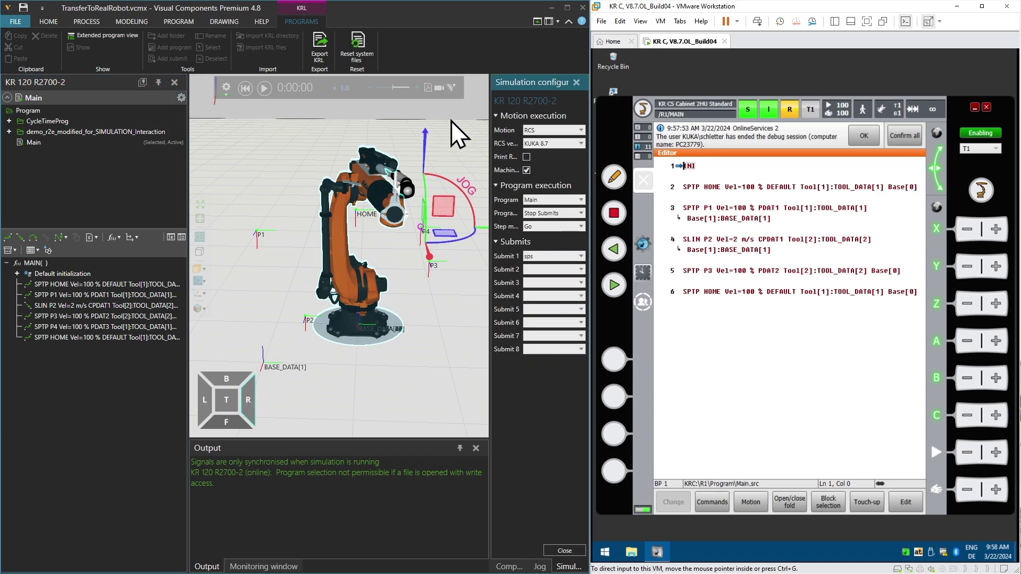
{"action": "left_click", "coordinate": [538, 129]}
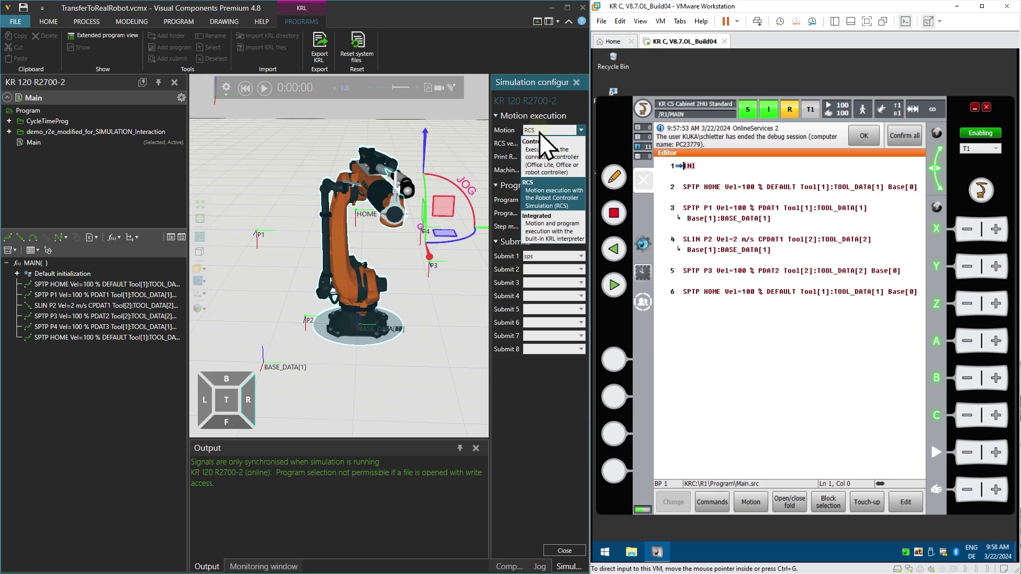
{"action": "left_click", "coordinate": [552, 155]}
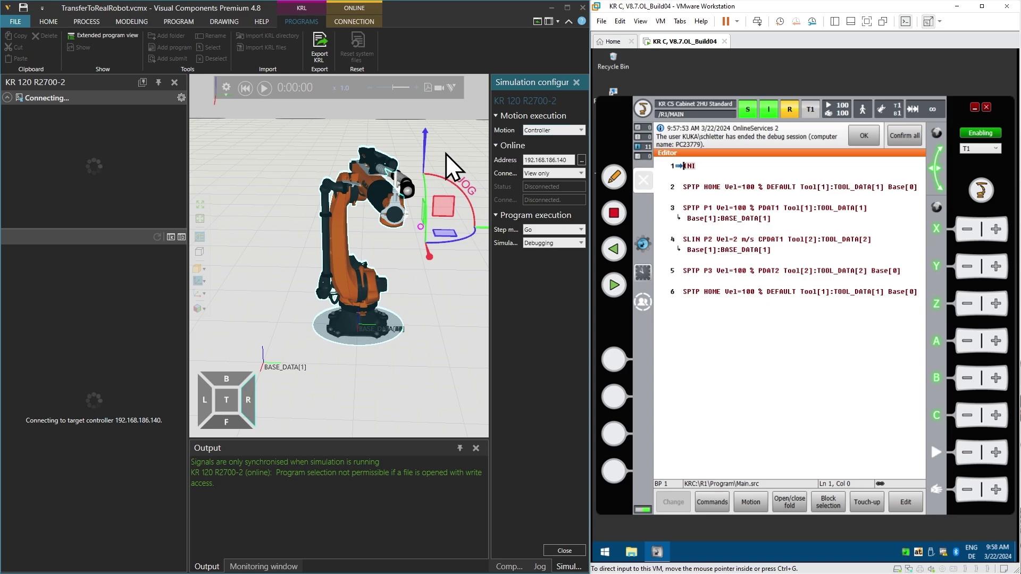
{"action": "left_click", "coordinate": [531, 173]}
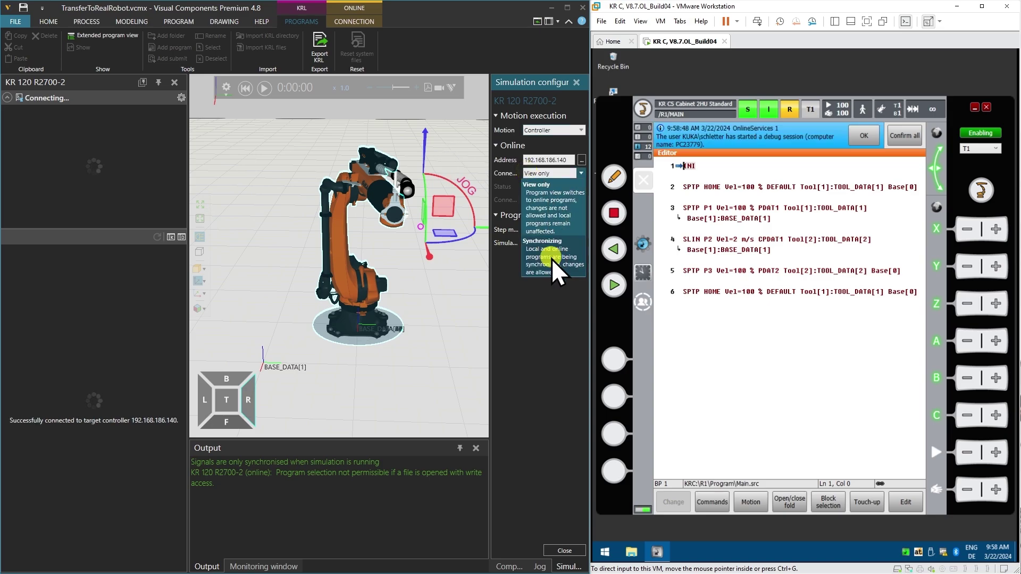
{"action": "left_click", "coordinate": [552, 259]}
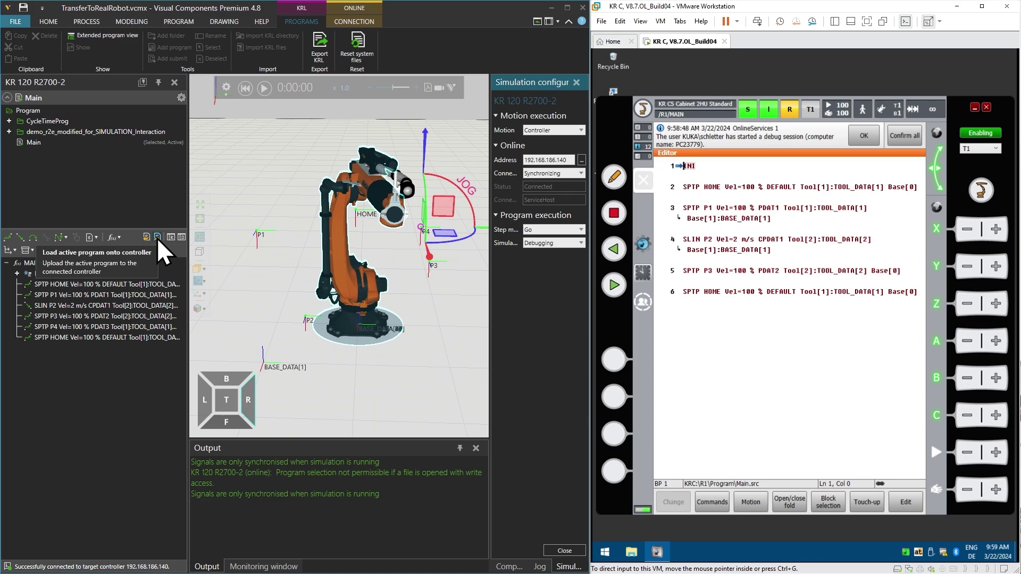
Transfer both Main.src and Main.dat to the KR 120 controller, allowing the smartPAD's remote access request
{"action": "left_click", "coordinate": [158, 238]}
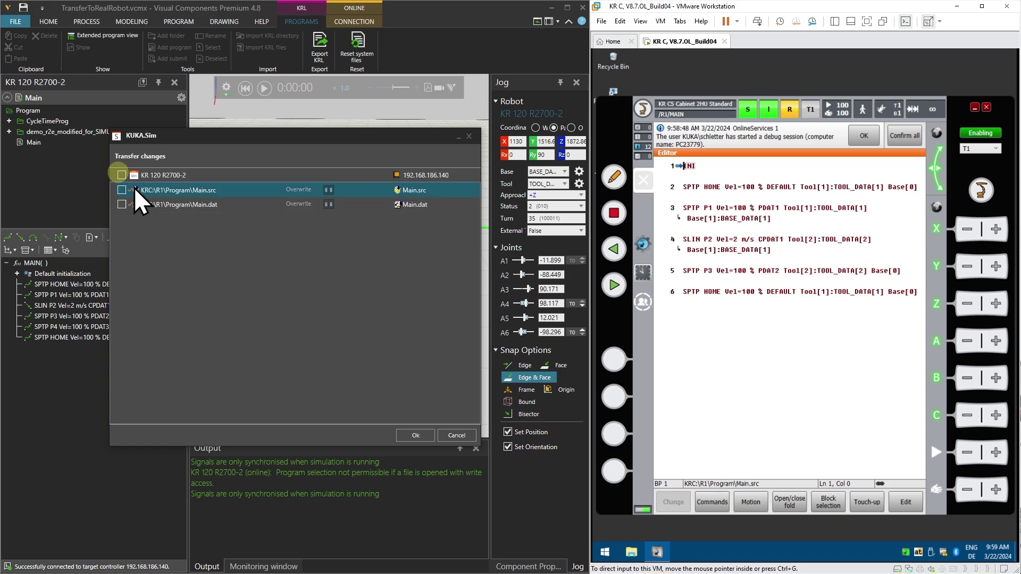
{"action": "left_click", "coordinate": [122, 175]}
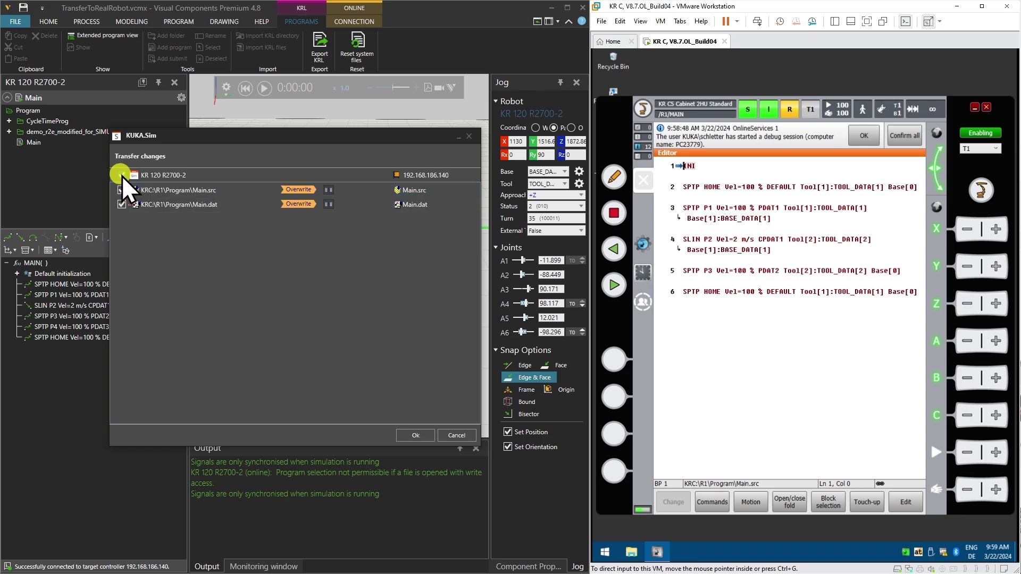
{"action": "left_click", "coordinate": [417, 436]}
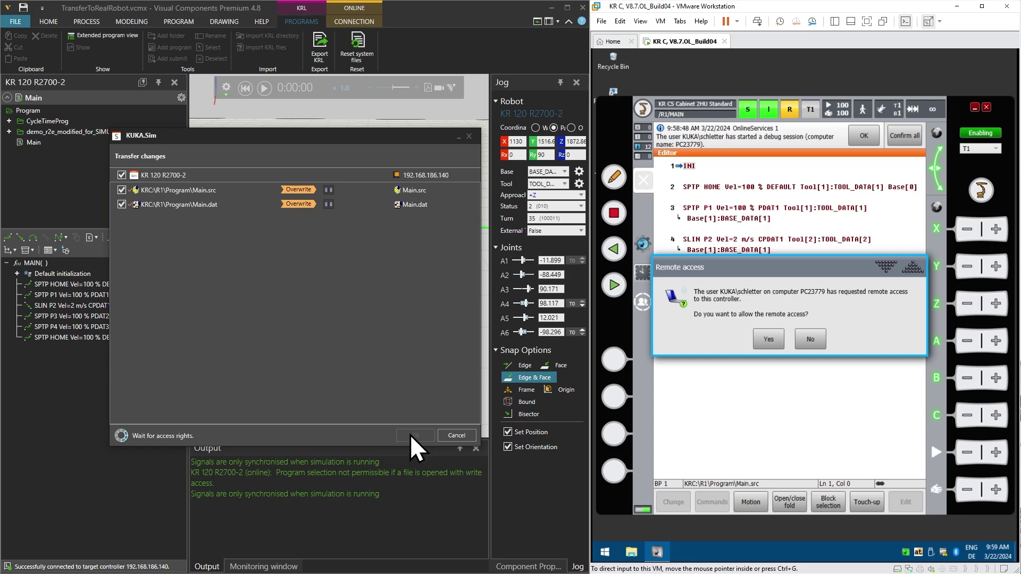
{"action": "left_click", "coordinate": [771, 340]}
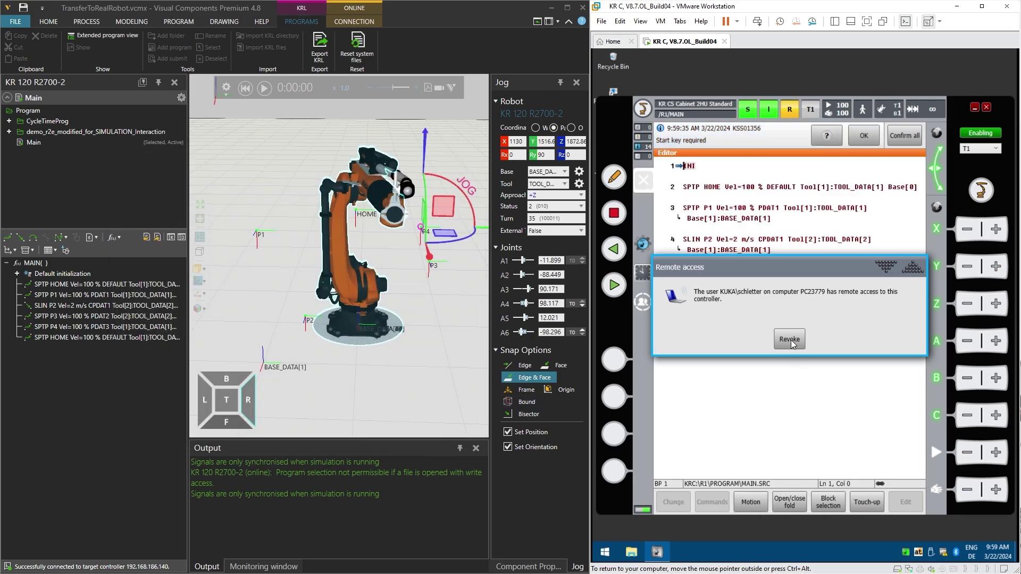
{"action": "left_click", "coordinate": [790, 339]}
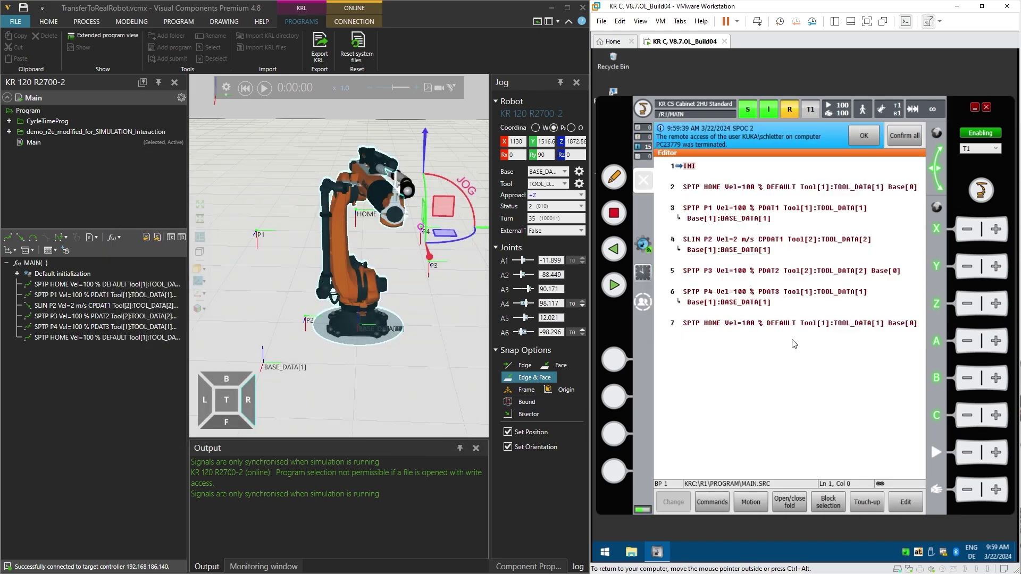
{"action": "left_click", "coordinate": [772, 292]}
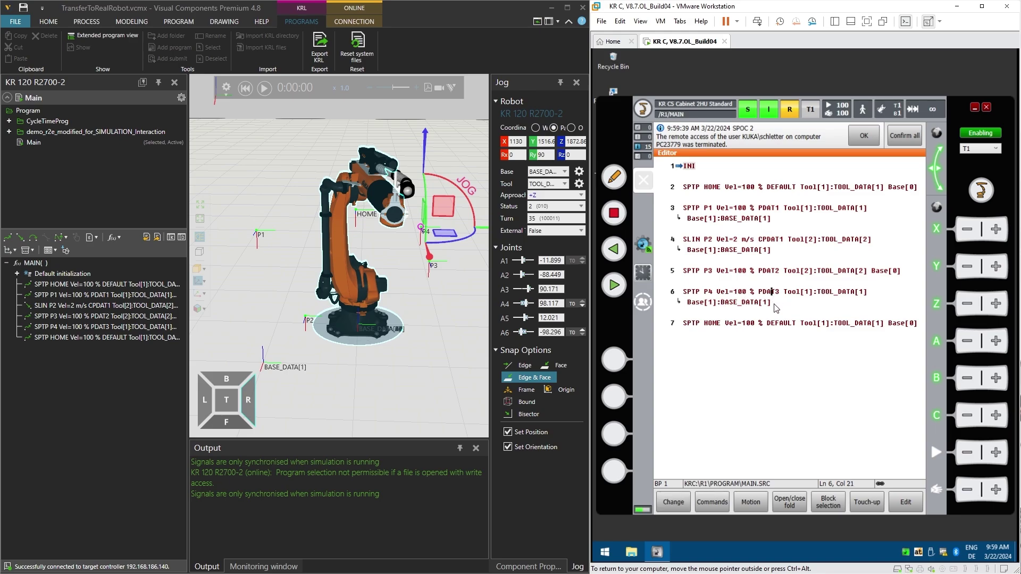
{"action": "left_click", "coordinate": [673, 297]}
{"action": "left_click", "coordinate": [717, 209]}
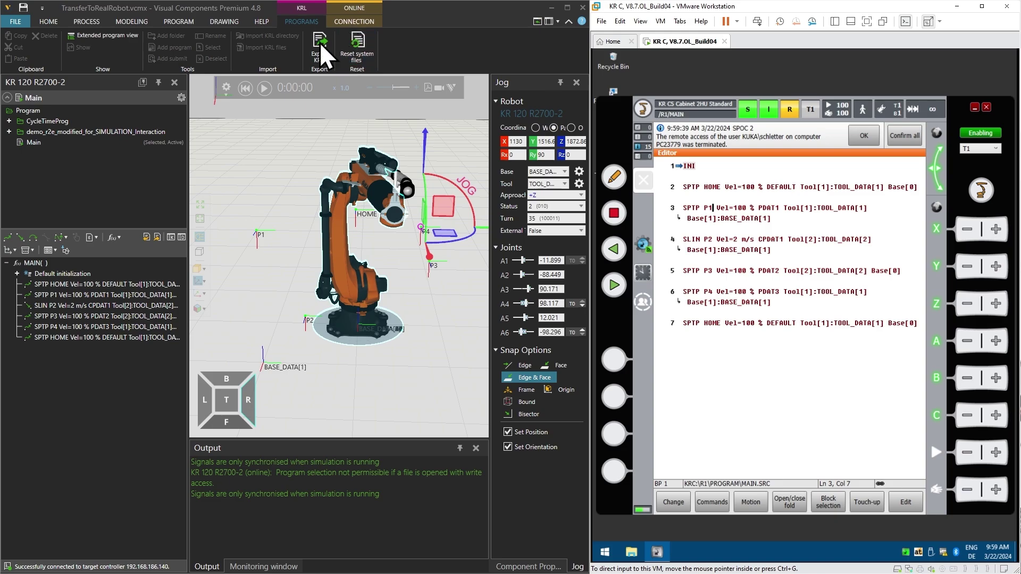
Set motion execution to RCS (KUKA 8.7), reset the simulation, and save the layout from the FILE menu
{"action": "left_click", "coordinate": [181, 98]}
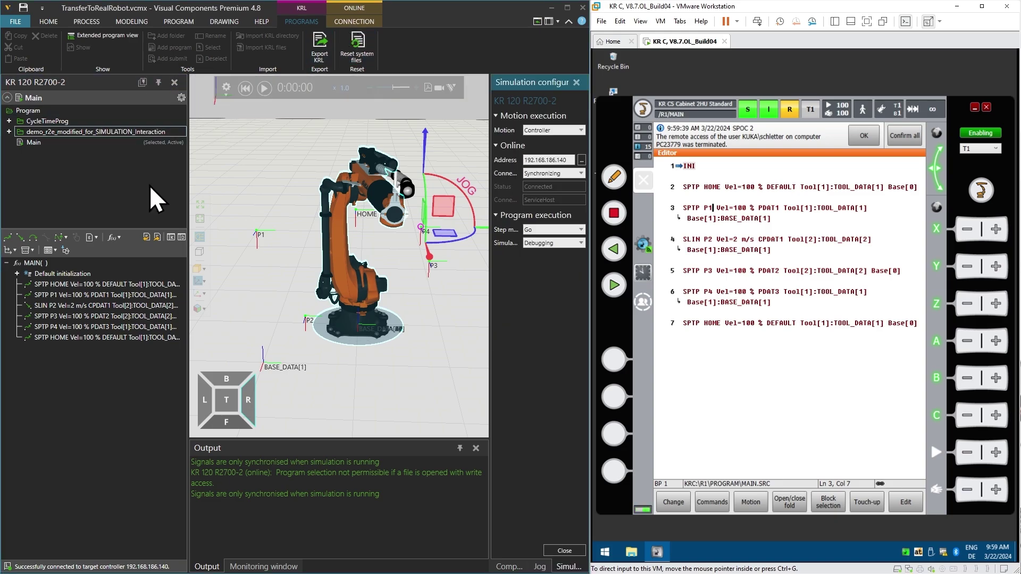
{"action": "left_click", "coordinate": [567, 131]}
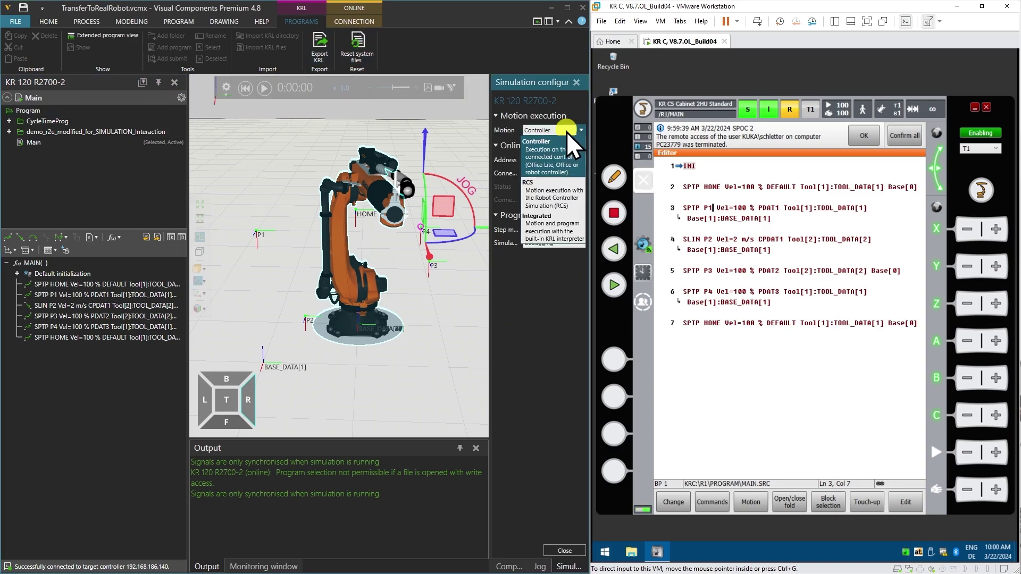
{"action": "left_click", "coordinate": [543, 191]}
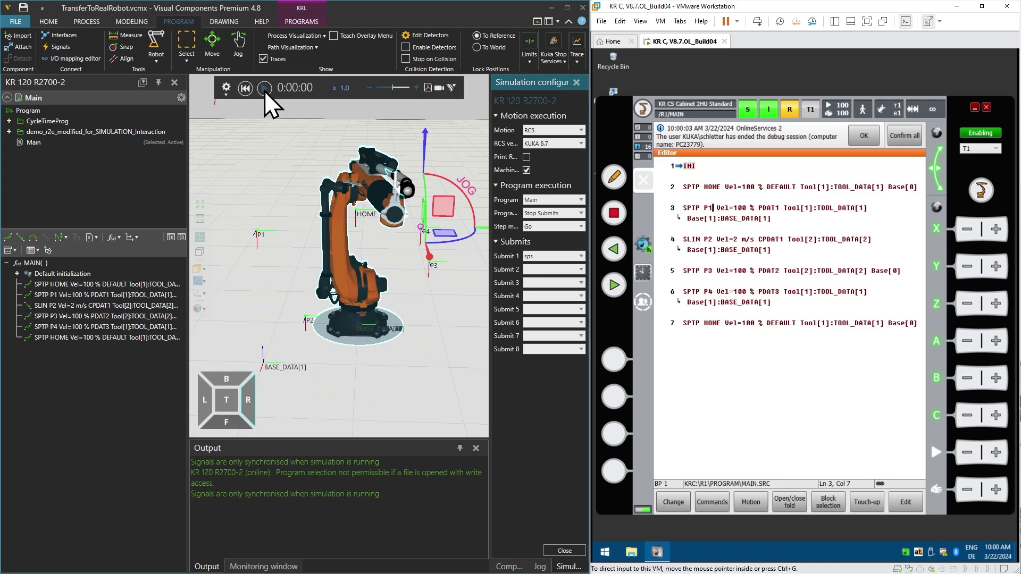
{"action": "left_click", "coordinate": [246, 88]}
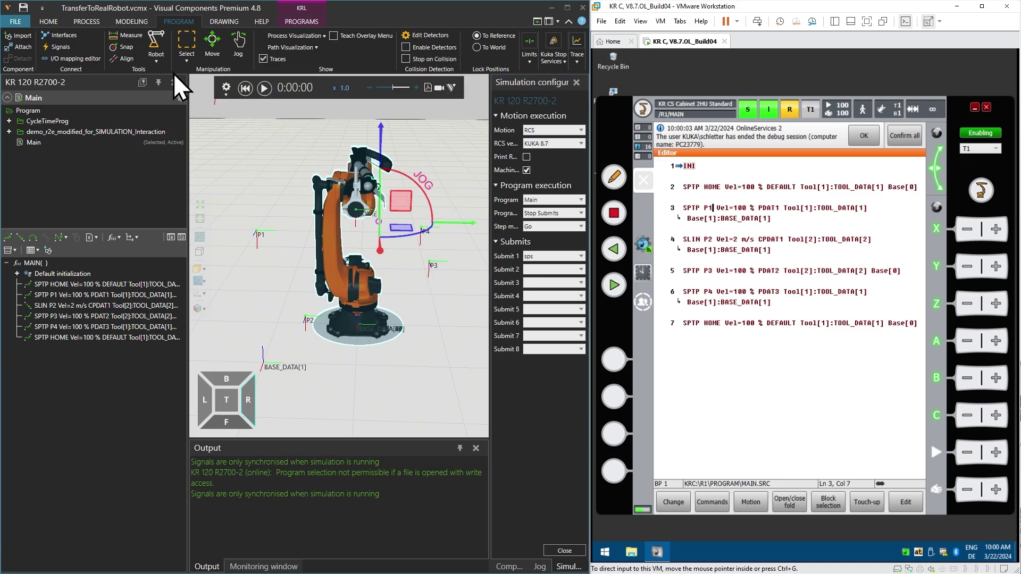
{"action": "left_click", "coordinate": [18, 21]}
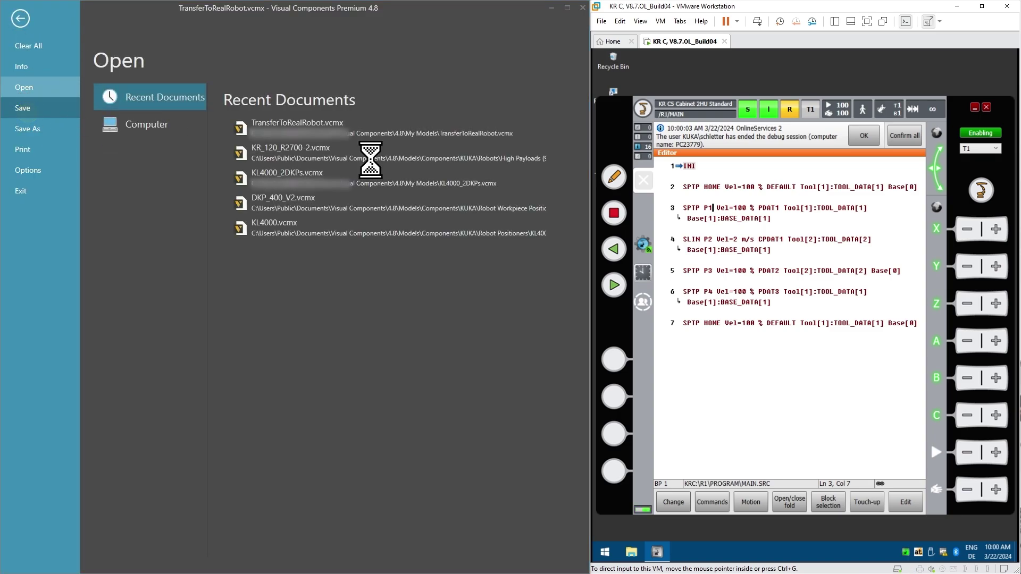